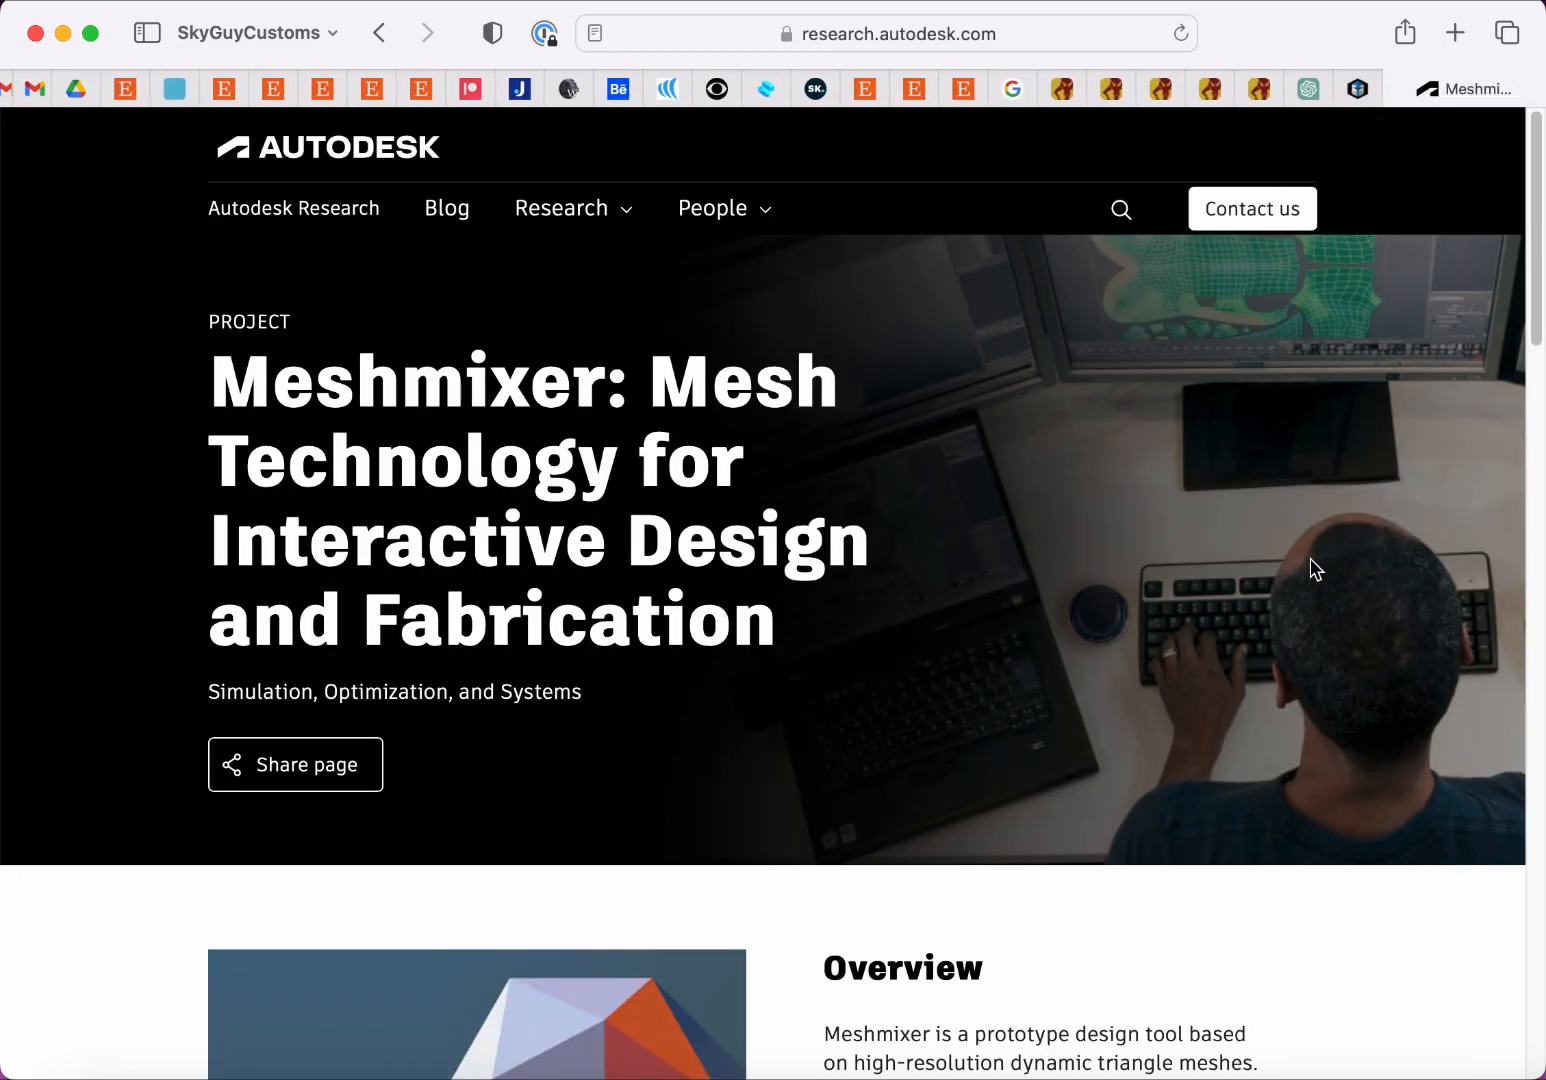
Search the web for "autodesk meshmixer" in a new tab and open the Autodesk Meshmixer site.
click(1455, 33)
text(autodesk mesh)
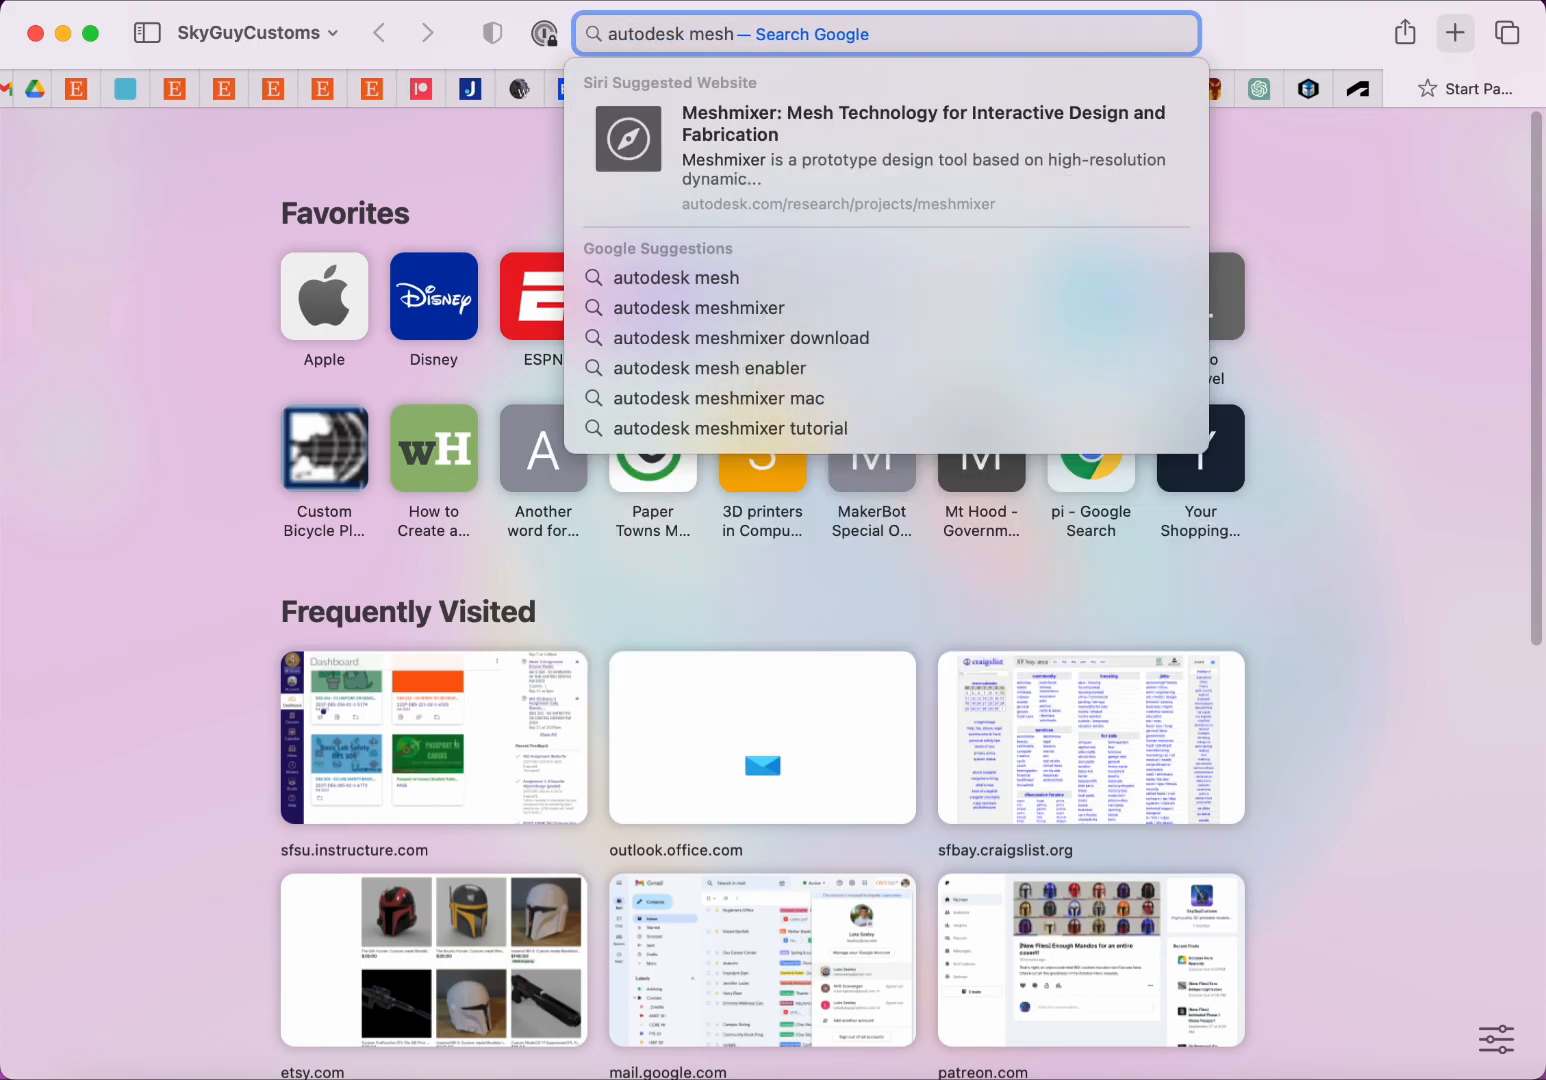
text(mixer)
key(Return)
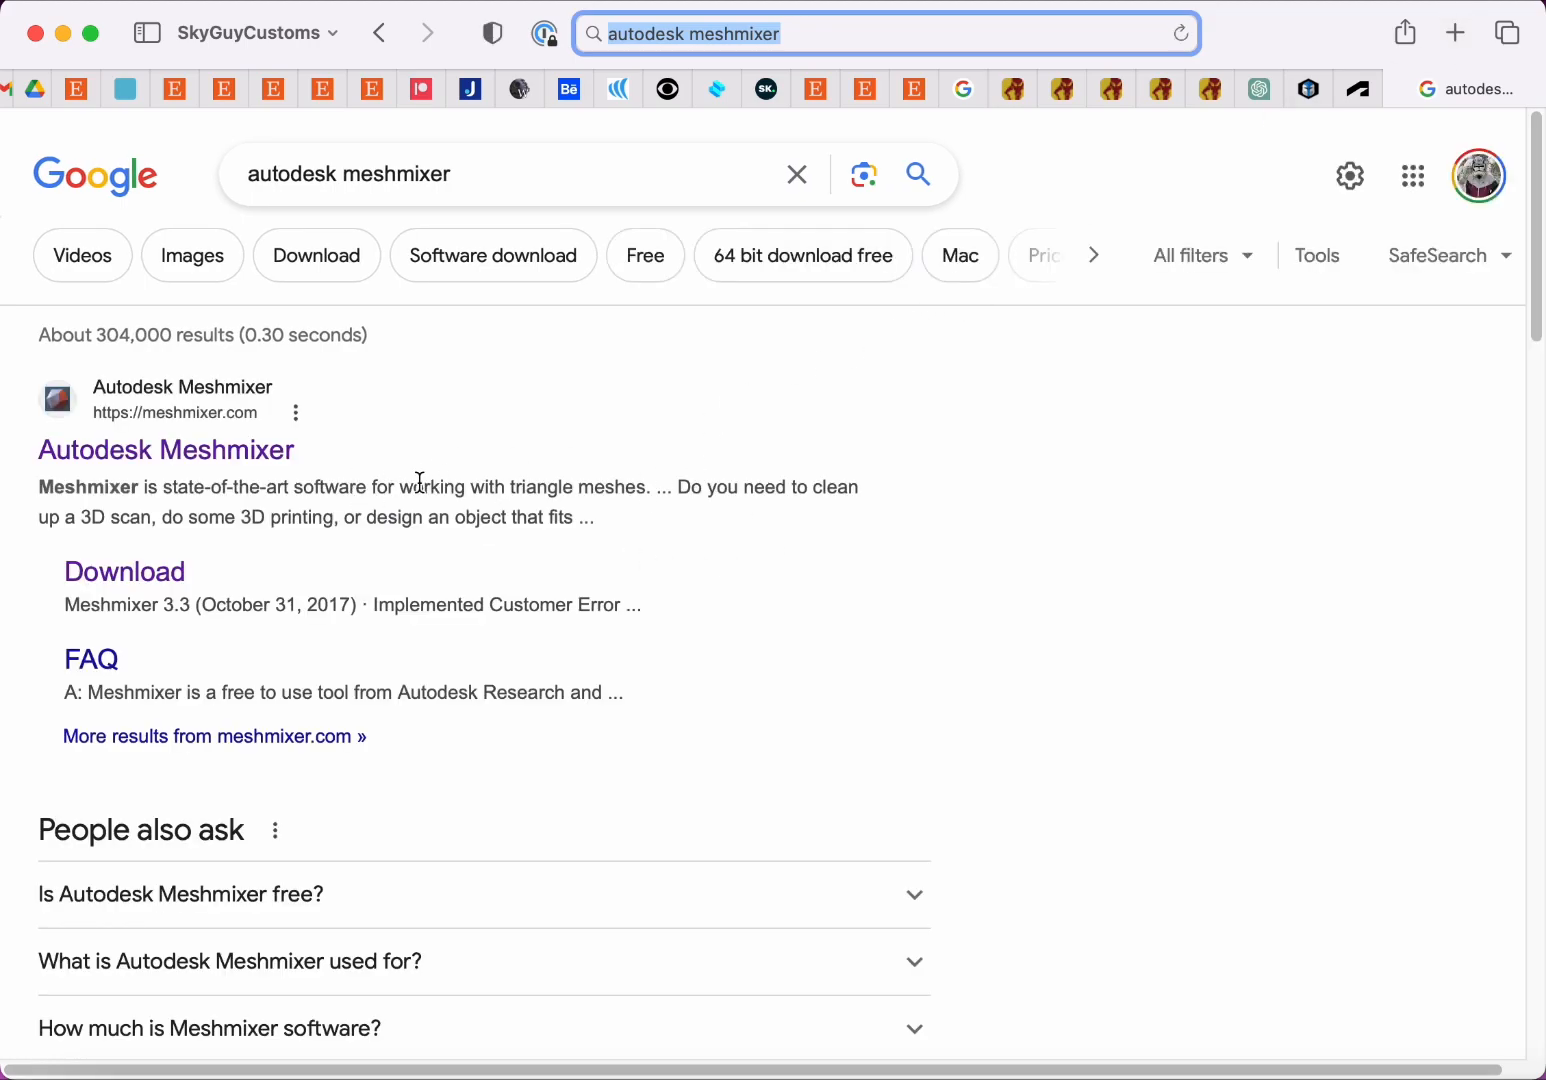
click(257, 449)
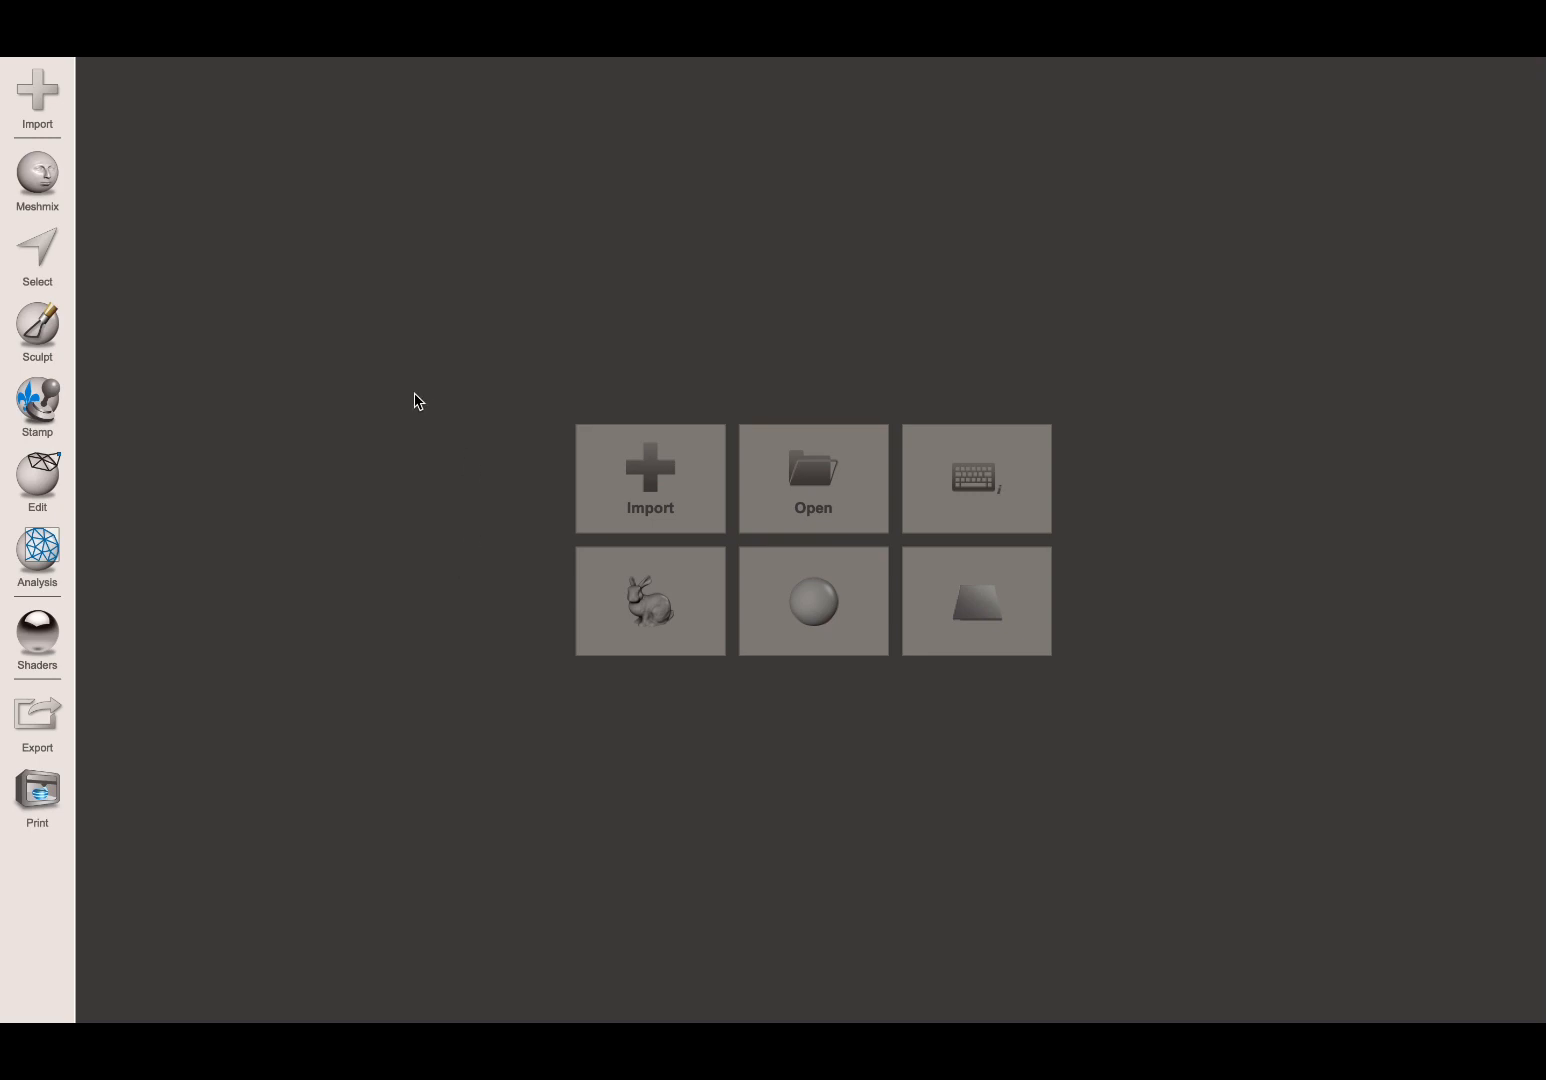
In Meshmixer, import "Main Body - Full Stripe.stl" from The Commandalorian folder.
click(635, 465)
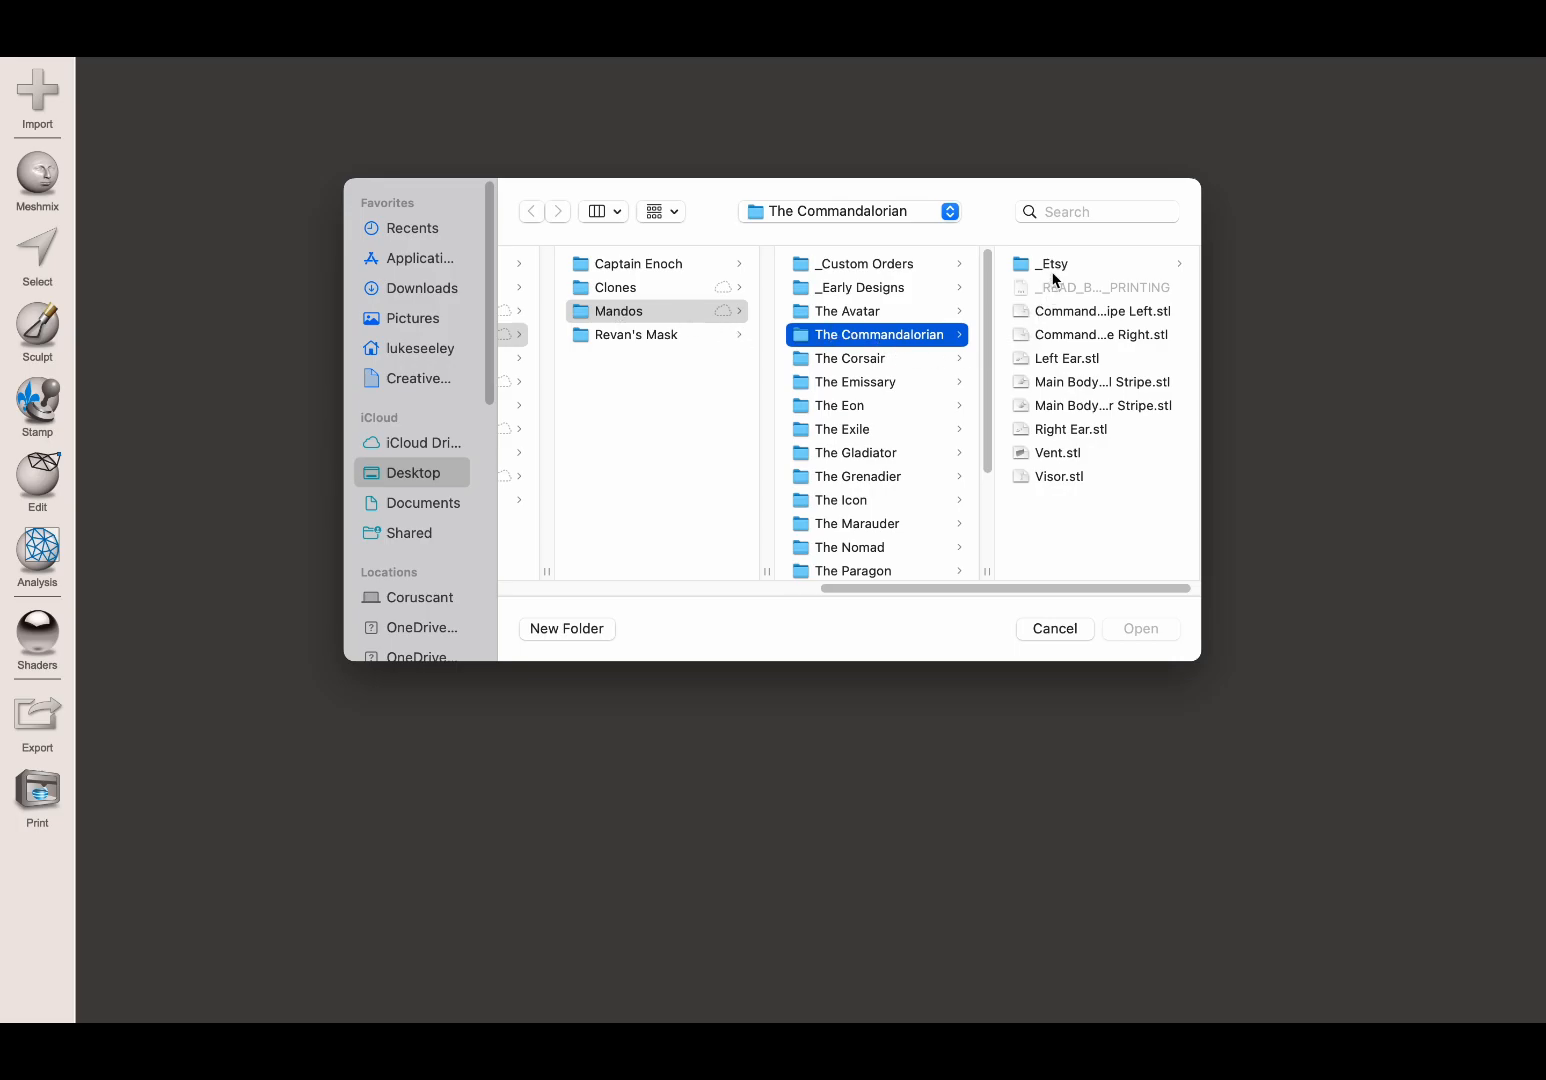
click(1070, 382)
drag(1025, 368, 1139, 611)
click(1140, 628)
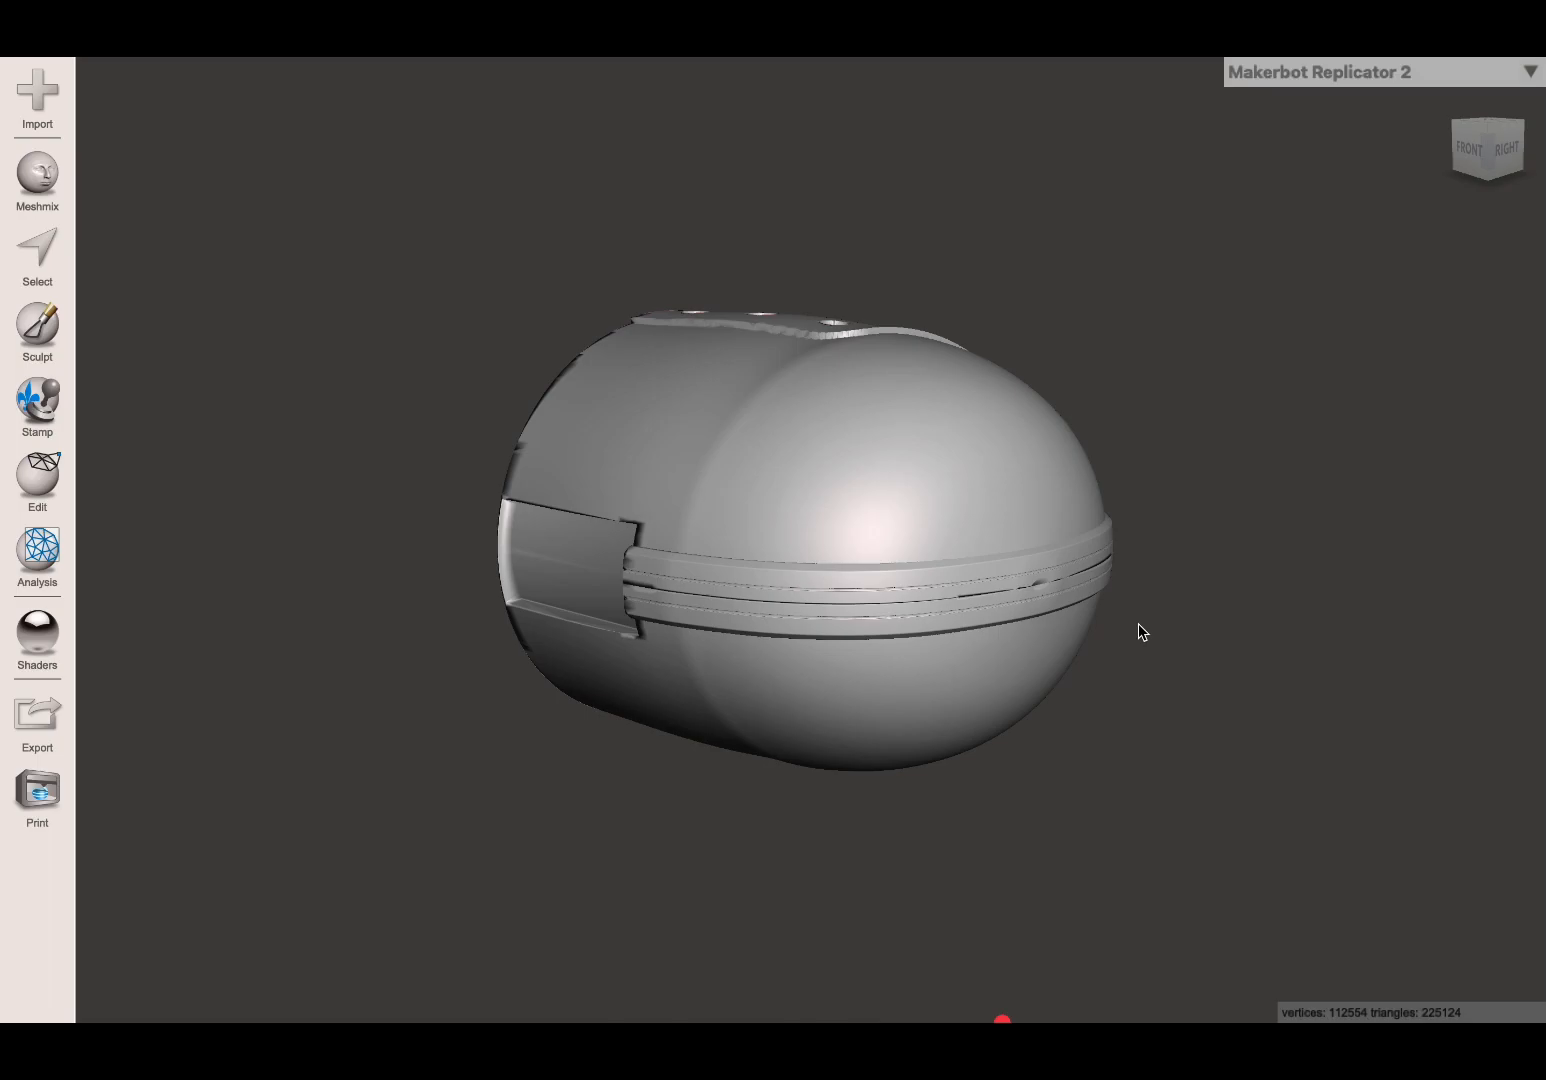
Start a Plane Cut on the imported helmet with the model seen from its Back view.
right_drag(1170, 597, 699, 607)
right_drag(774, 445, 823, 411)
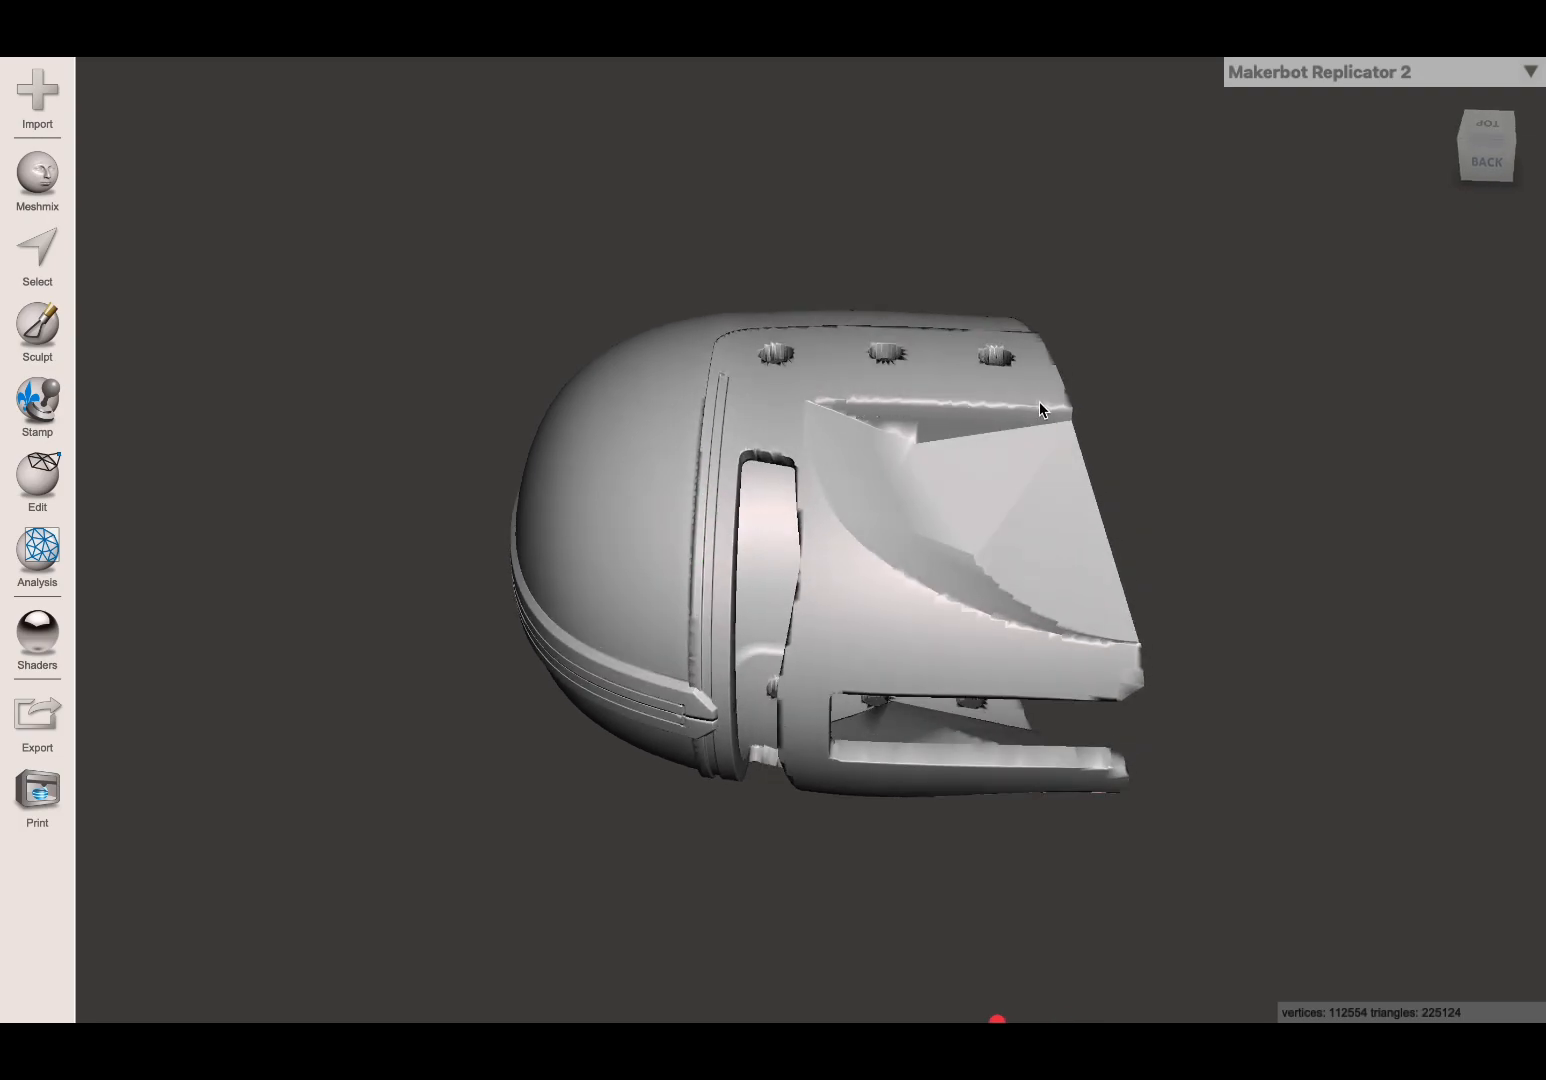
right_drag(688, 471, 751, 457)
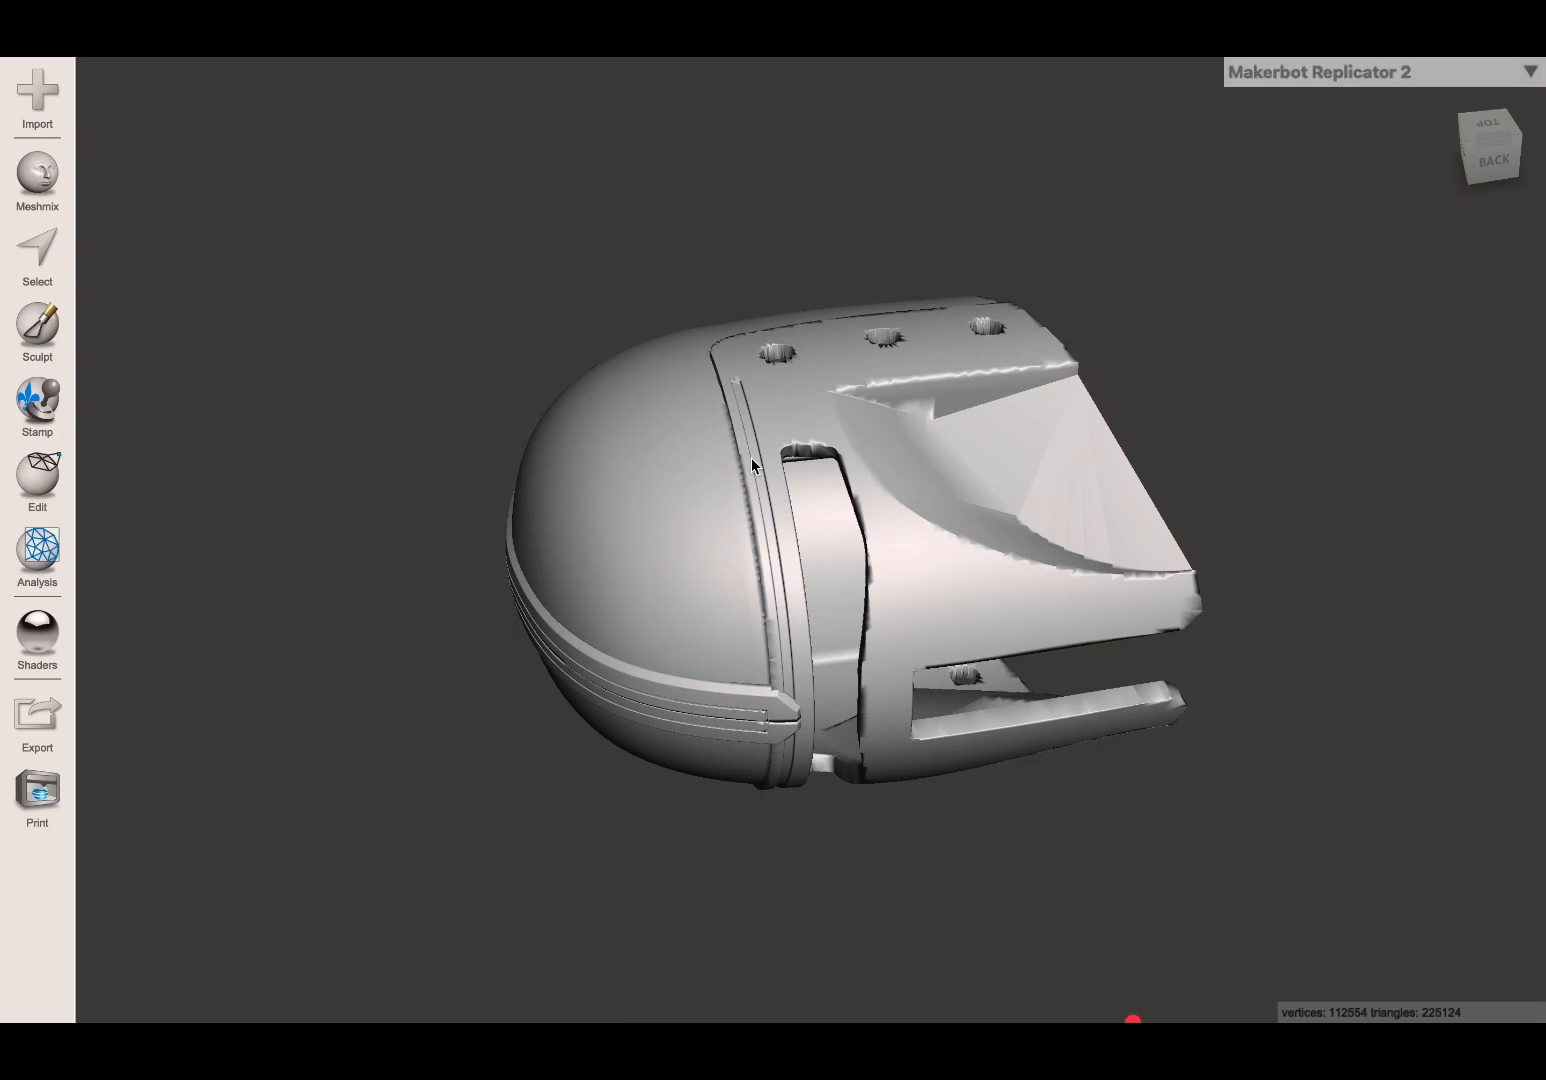
right_drag(751, 457, 798, 407)
mouse_move(551, 405)
right_down()
mouse_move(564, 408)
mouse_move(546, 419)
right_up()
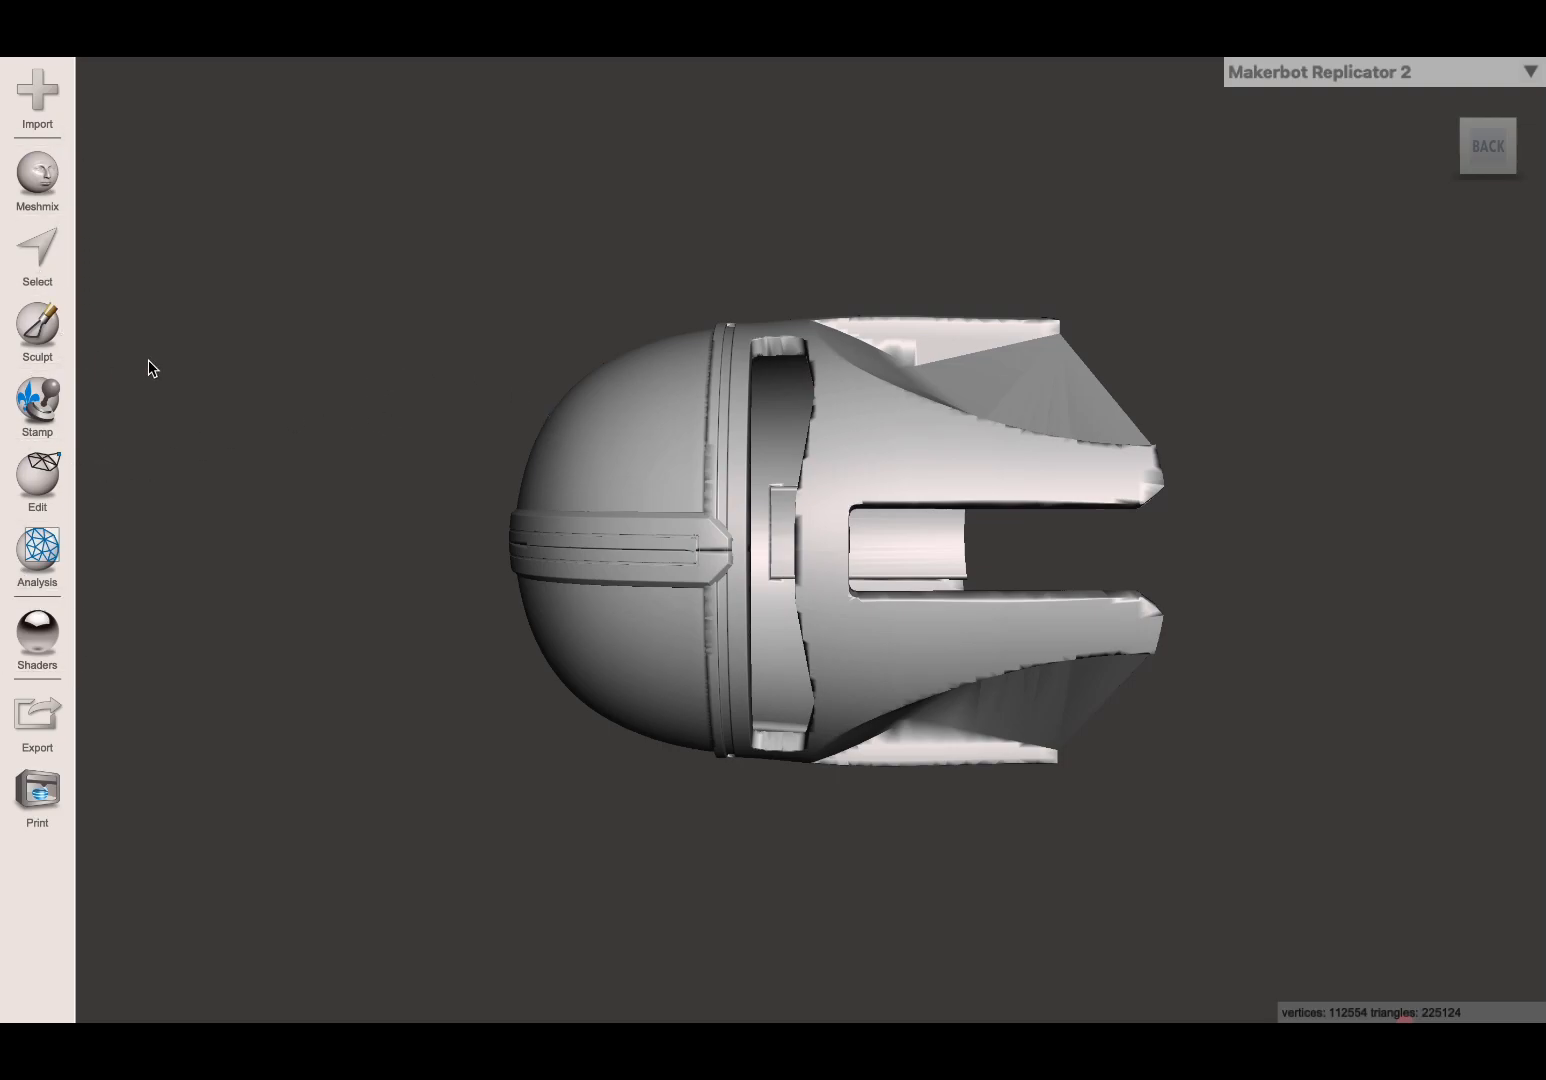
click(36, 483)
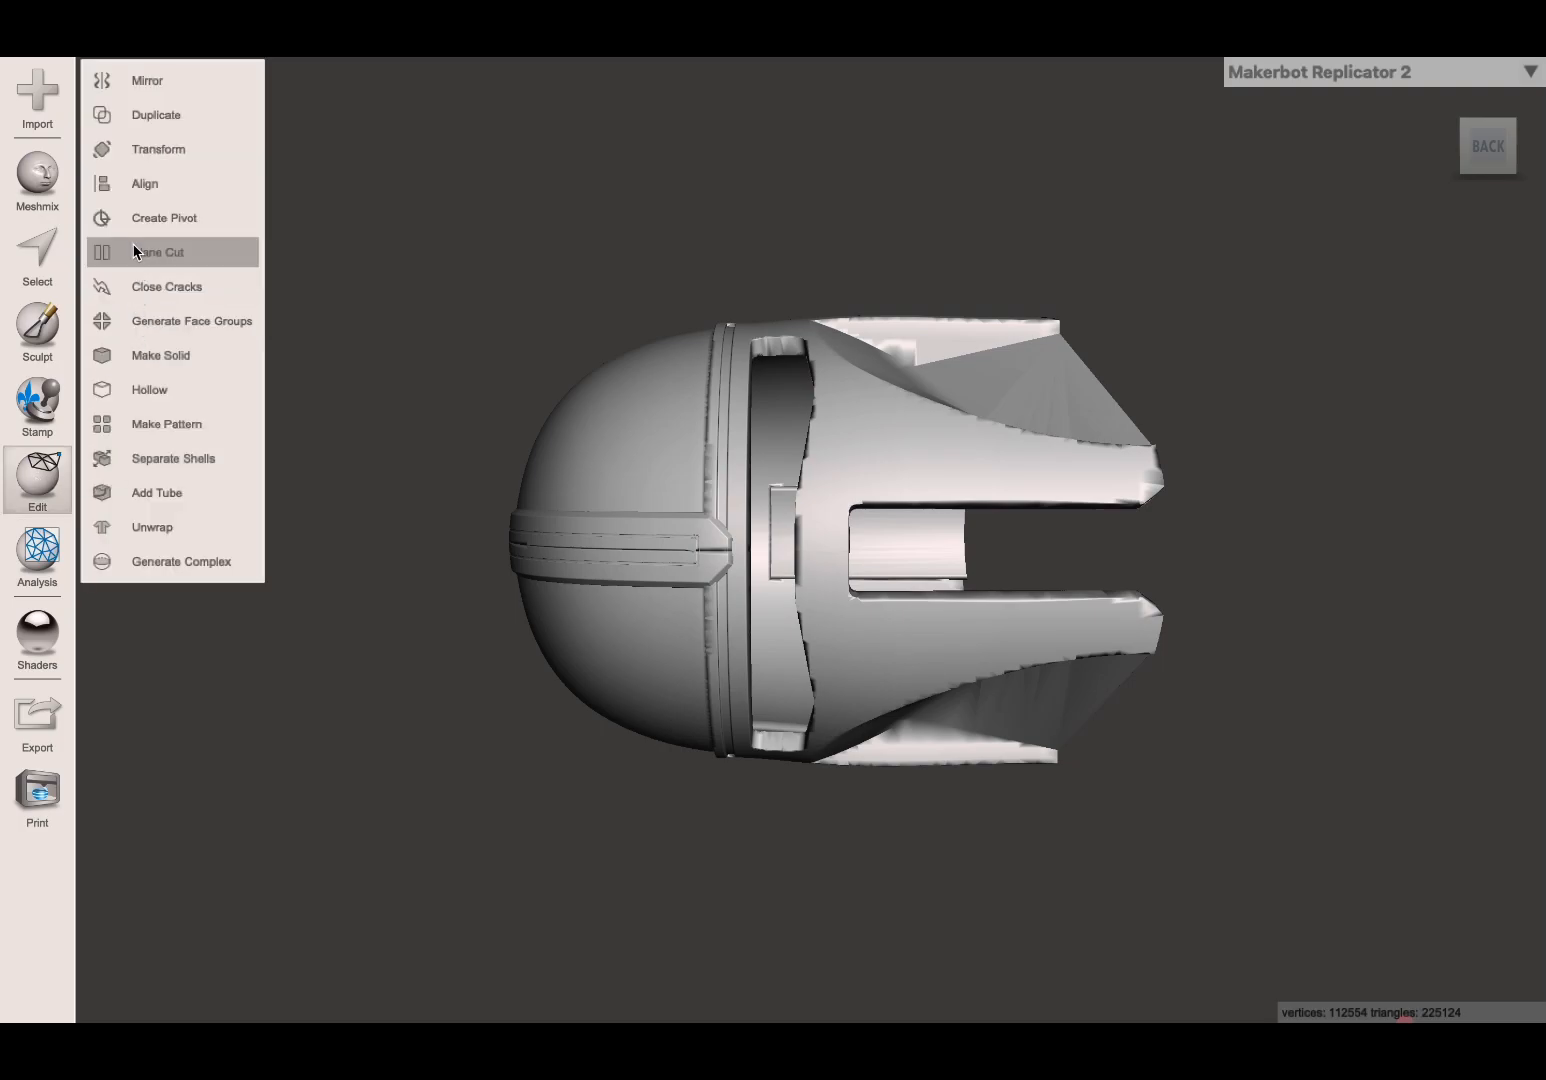
click(196, 258)
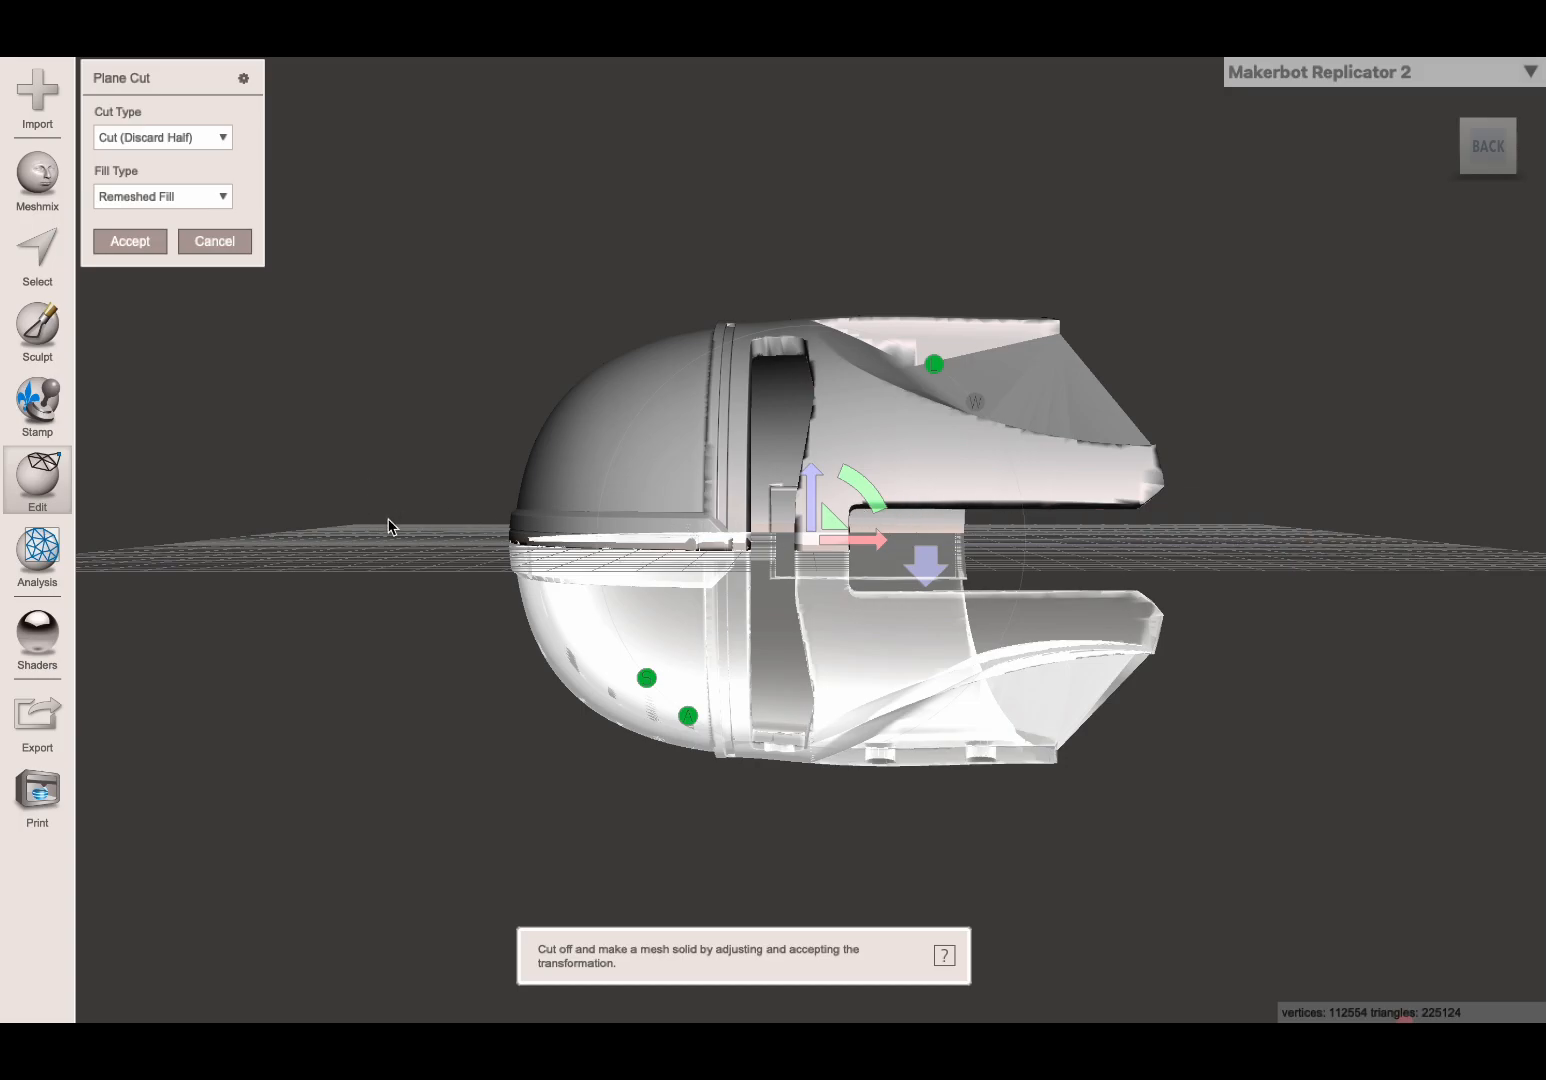
Examine the default cutting plane through the helmet from several angles, checking the kept half and the half that is discarded.
right_drag(428, 552, 465, 575)
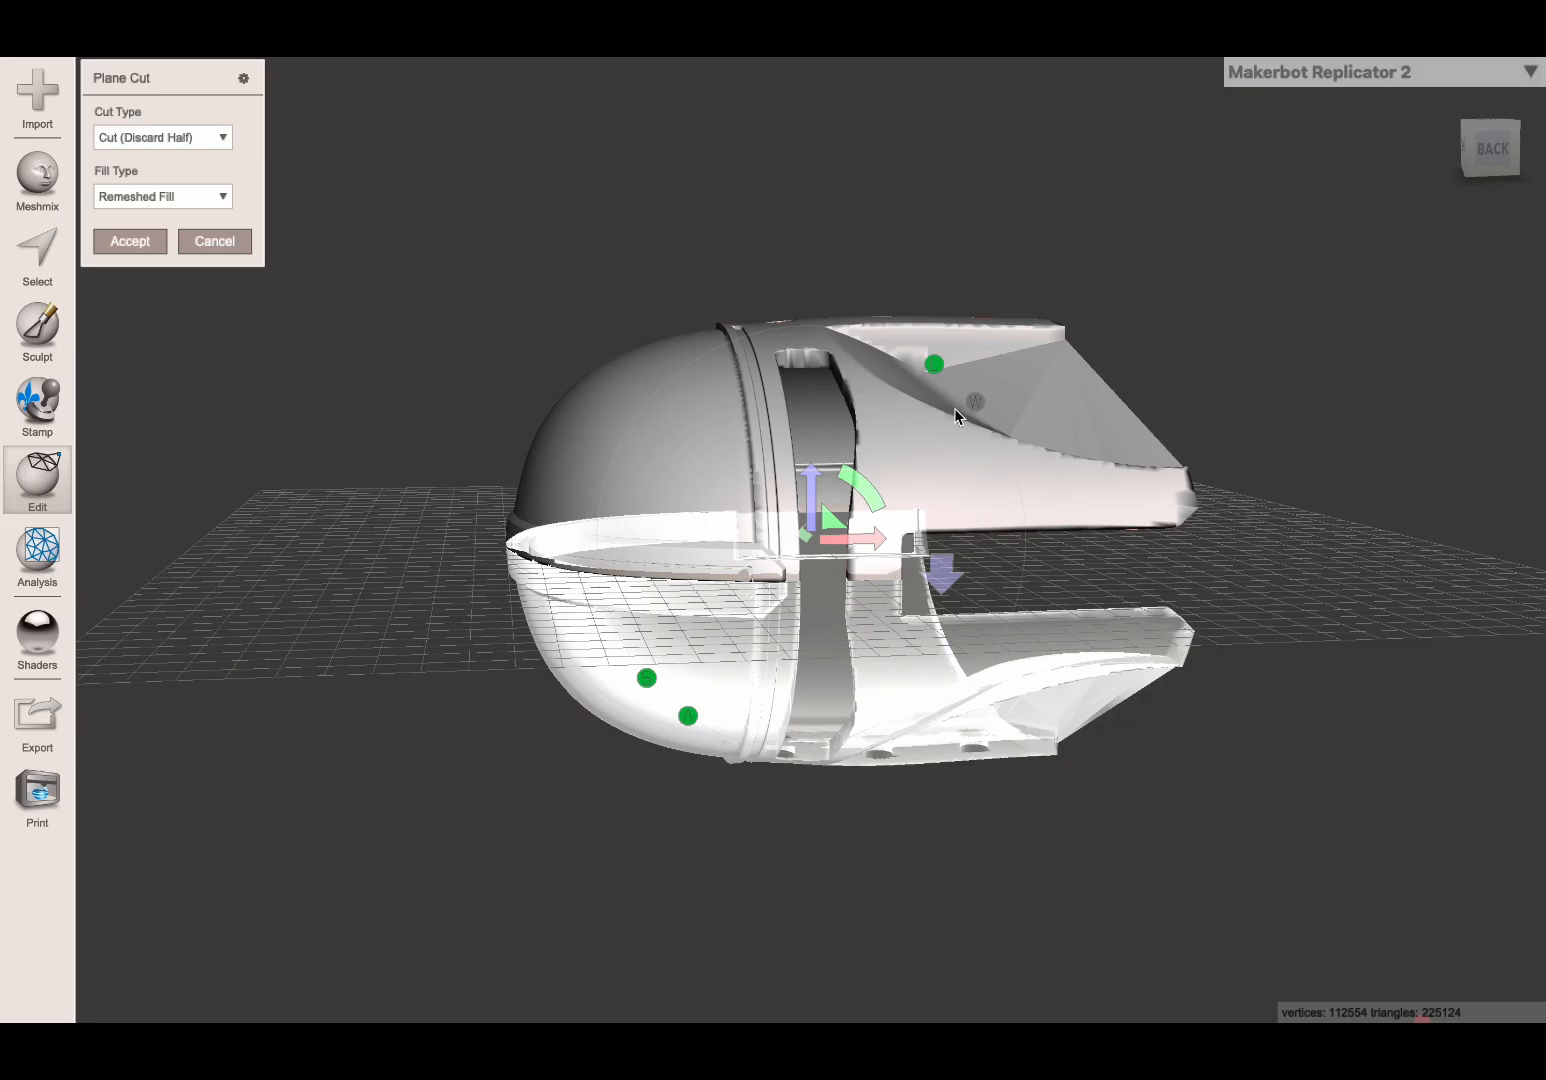
right_drag(967, 425, 533, 485)
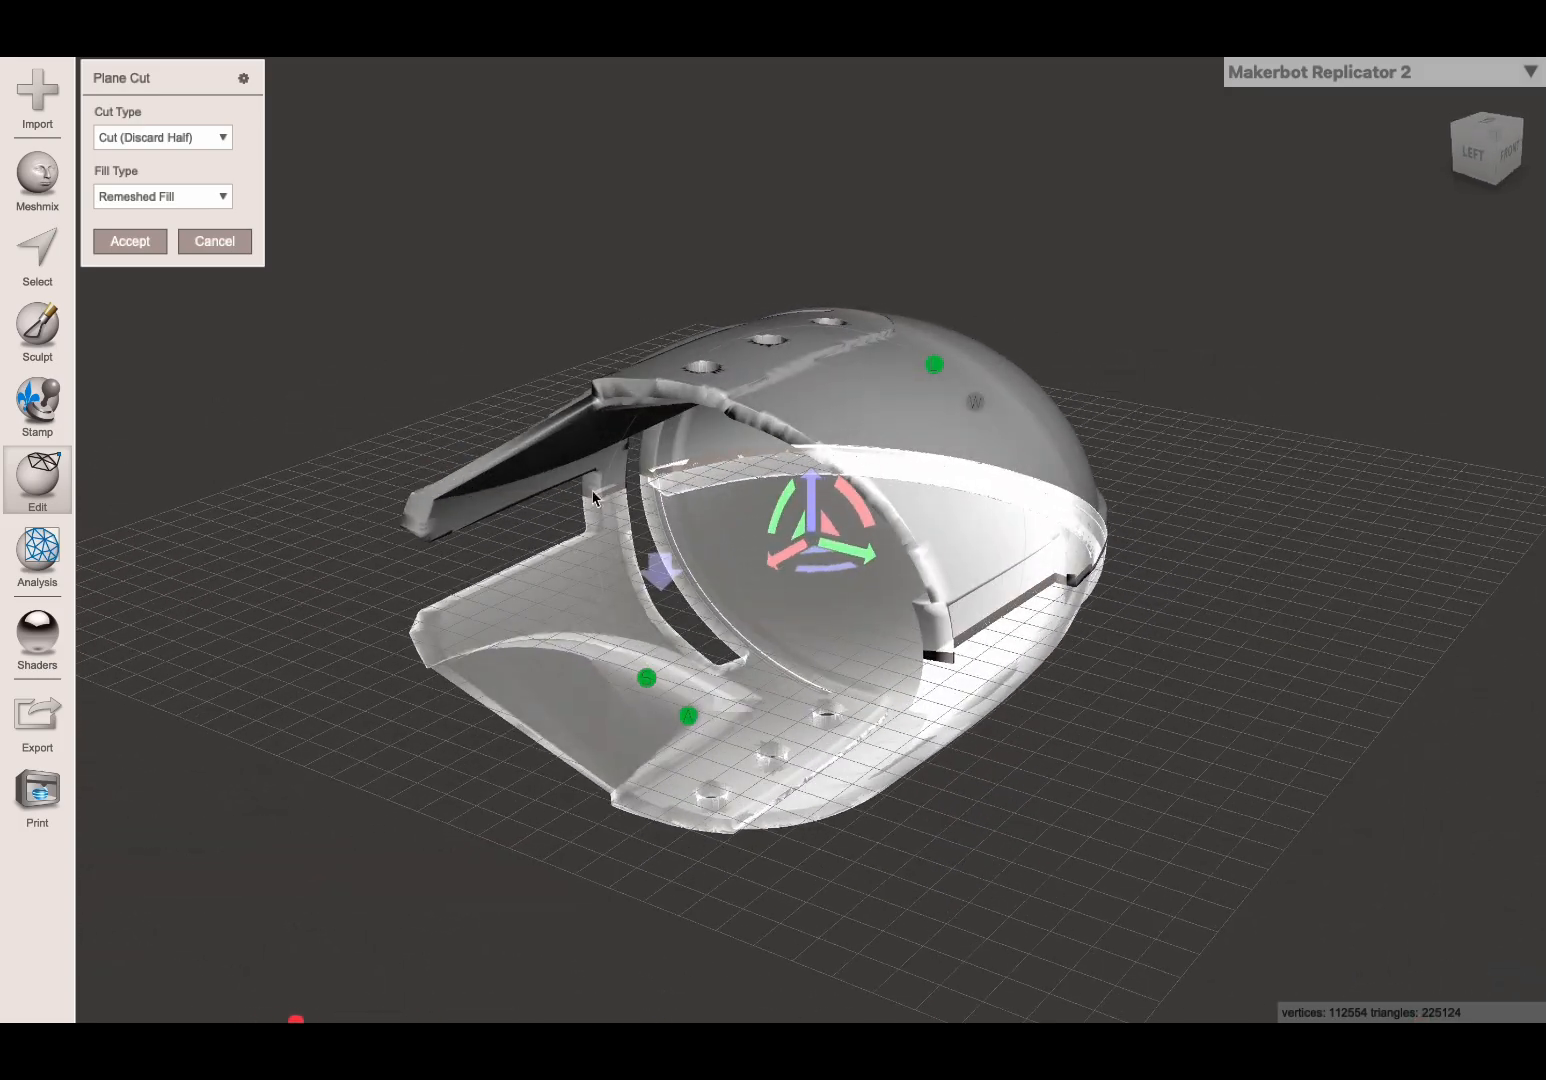
right_drag(800, 407, 1346, 452)
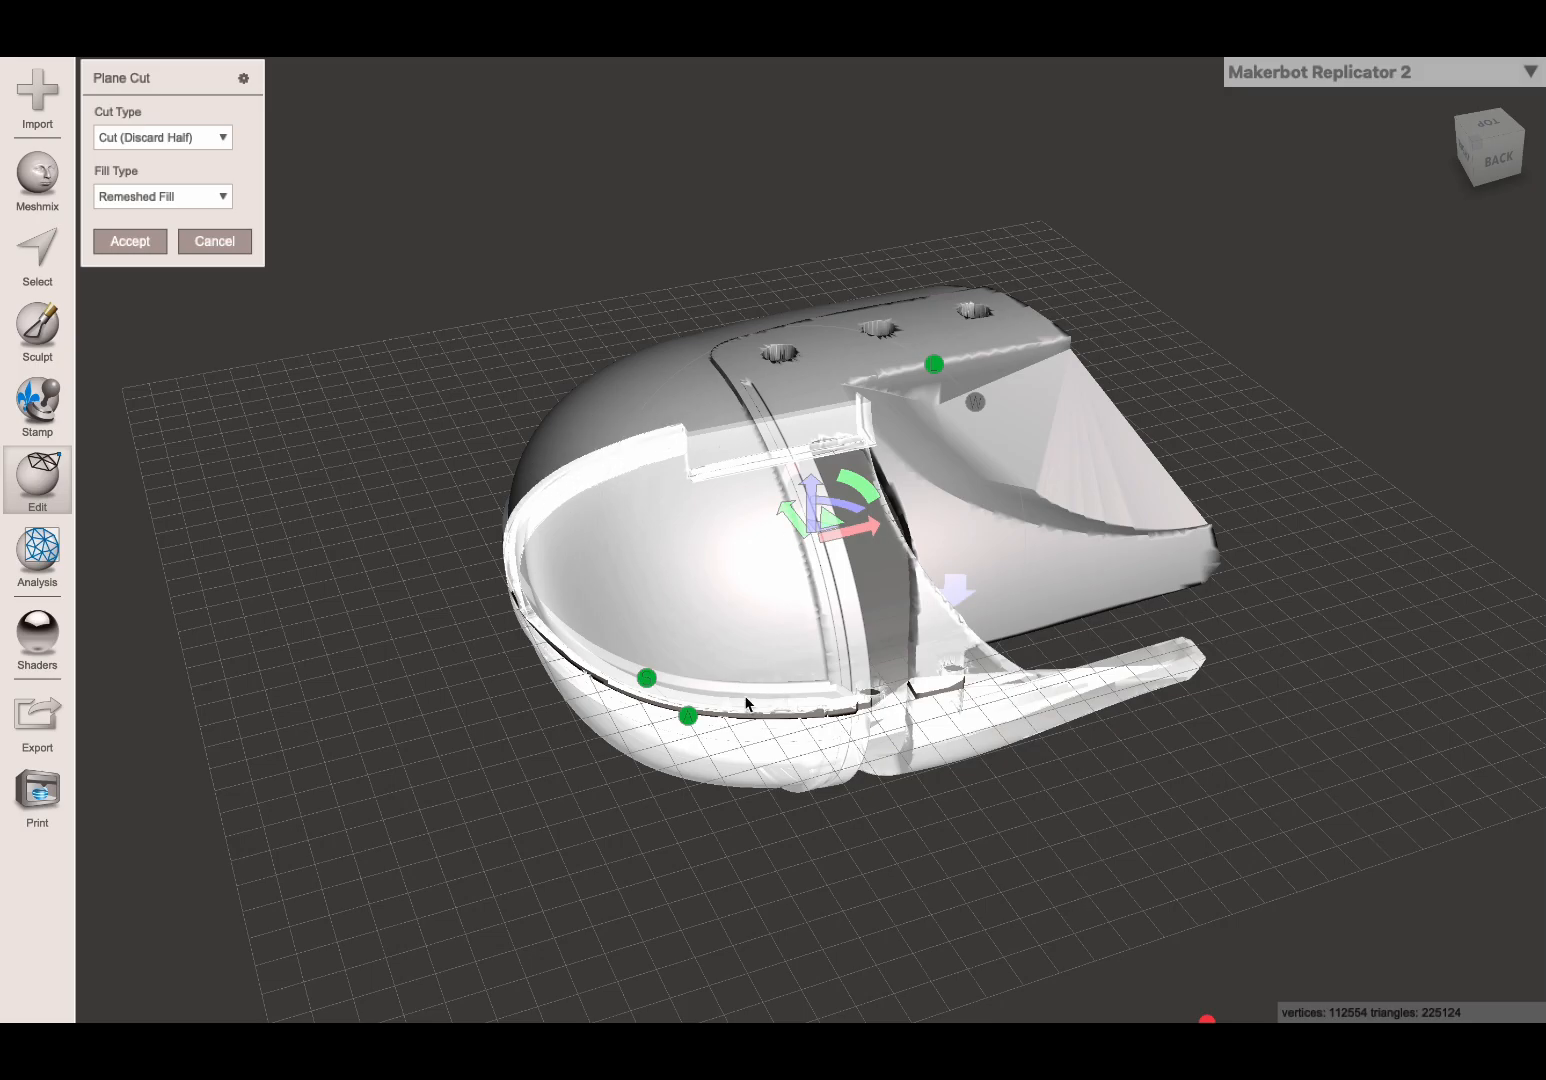
right_drag(422, 631, 317, 550)
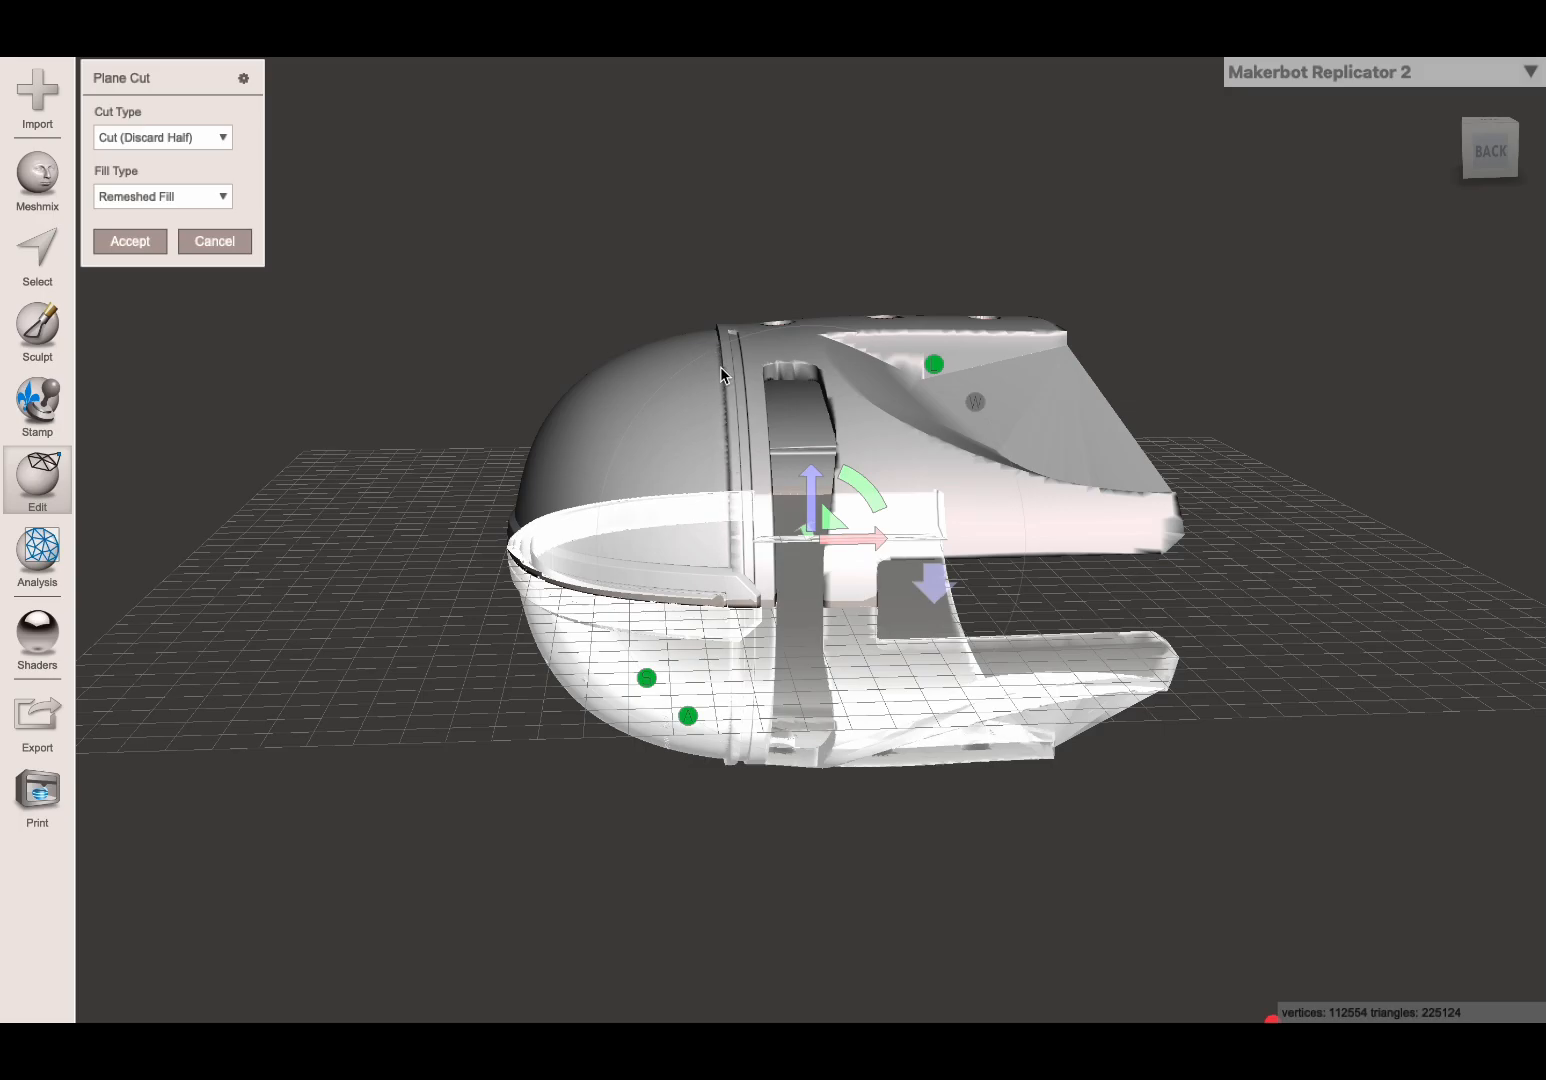
right_drag(878, 427, 405, 452)
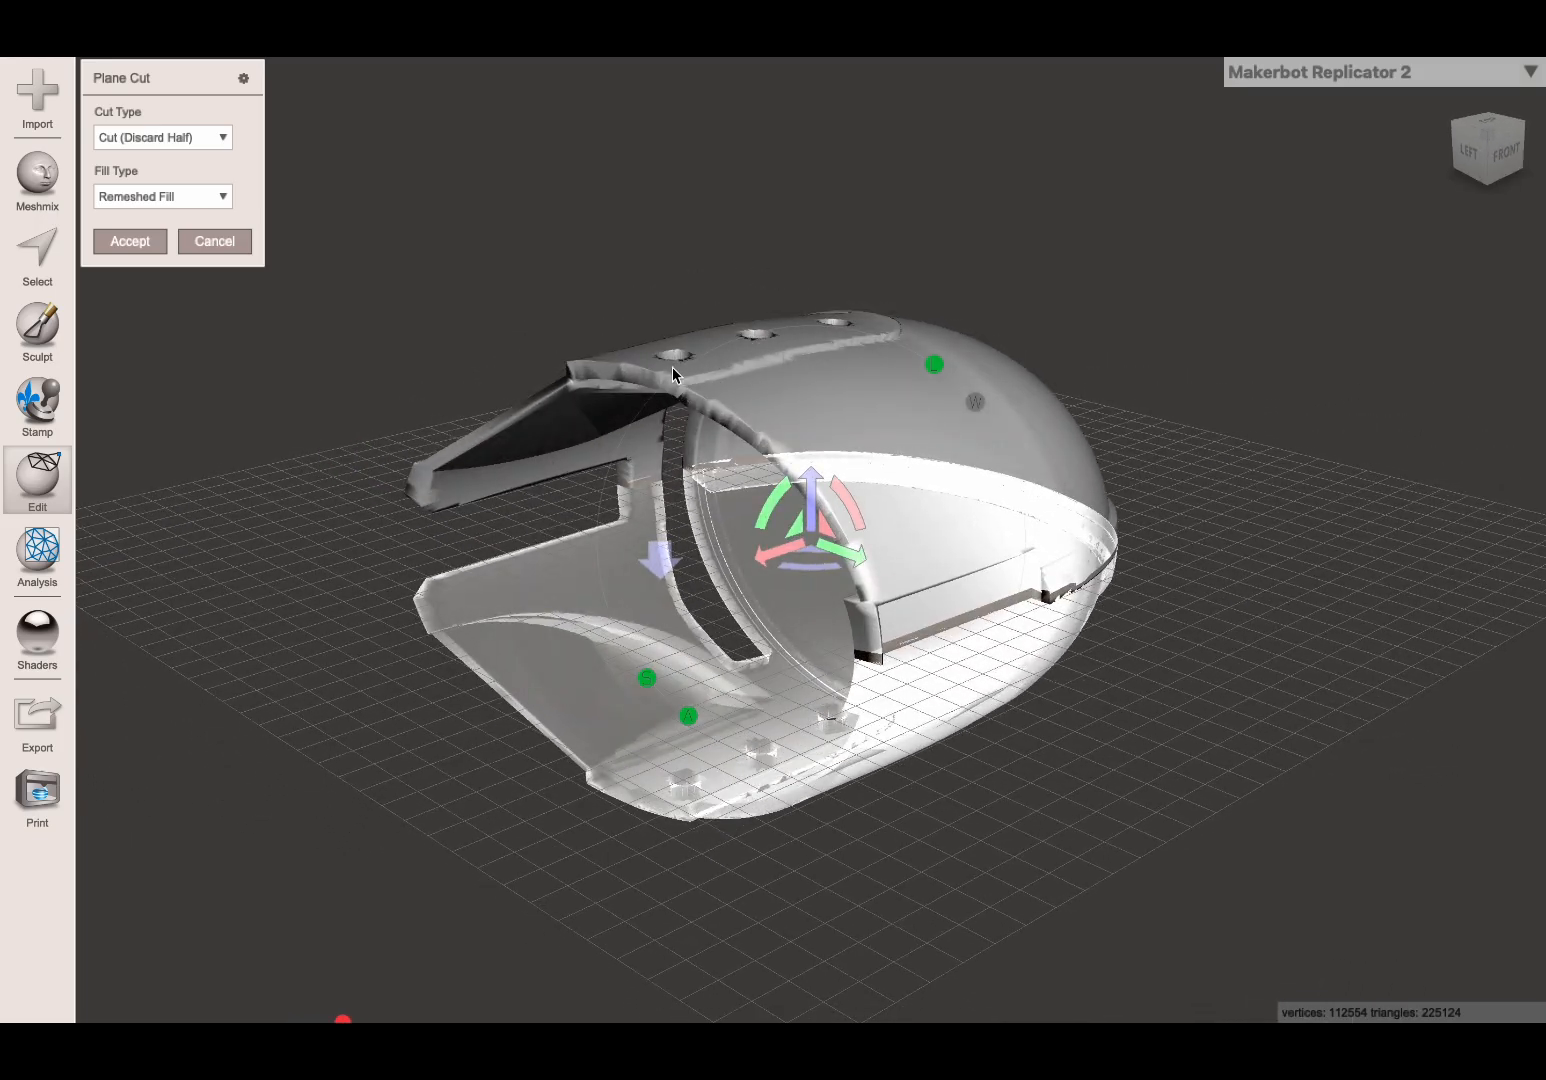
right_drag(607, 349, 1148, 293)
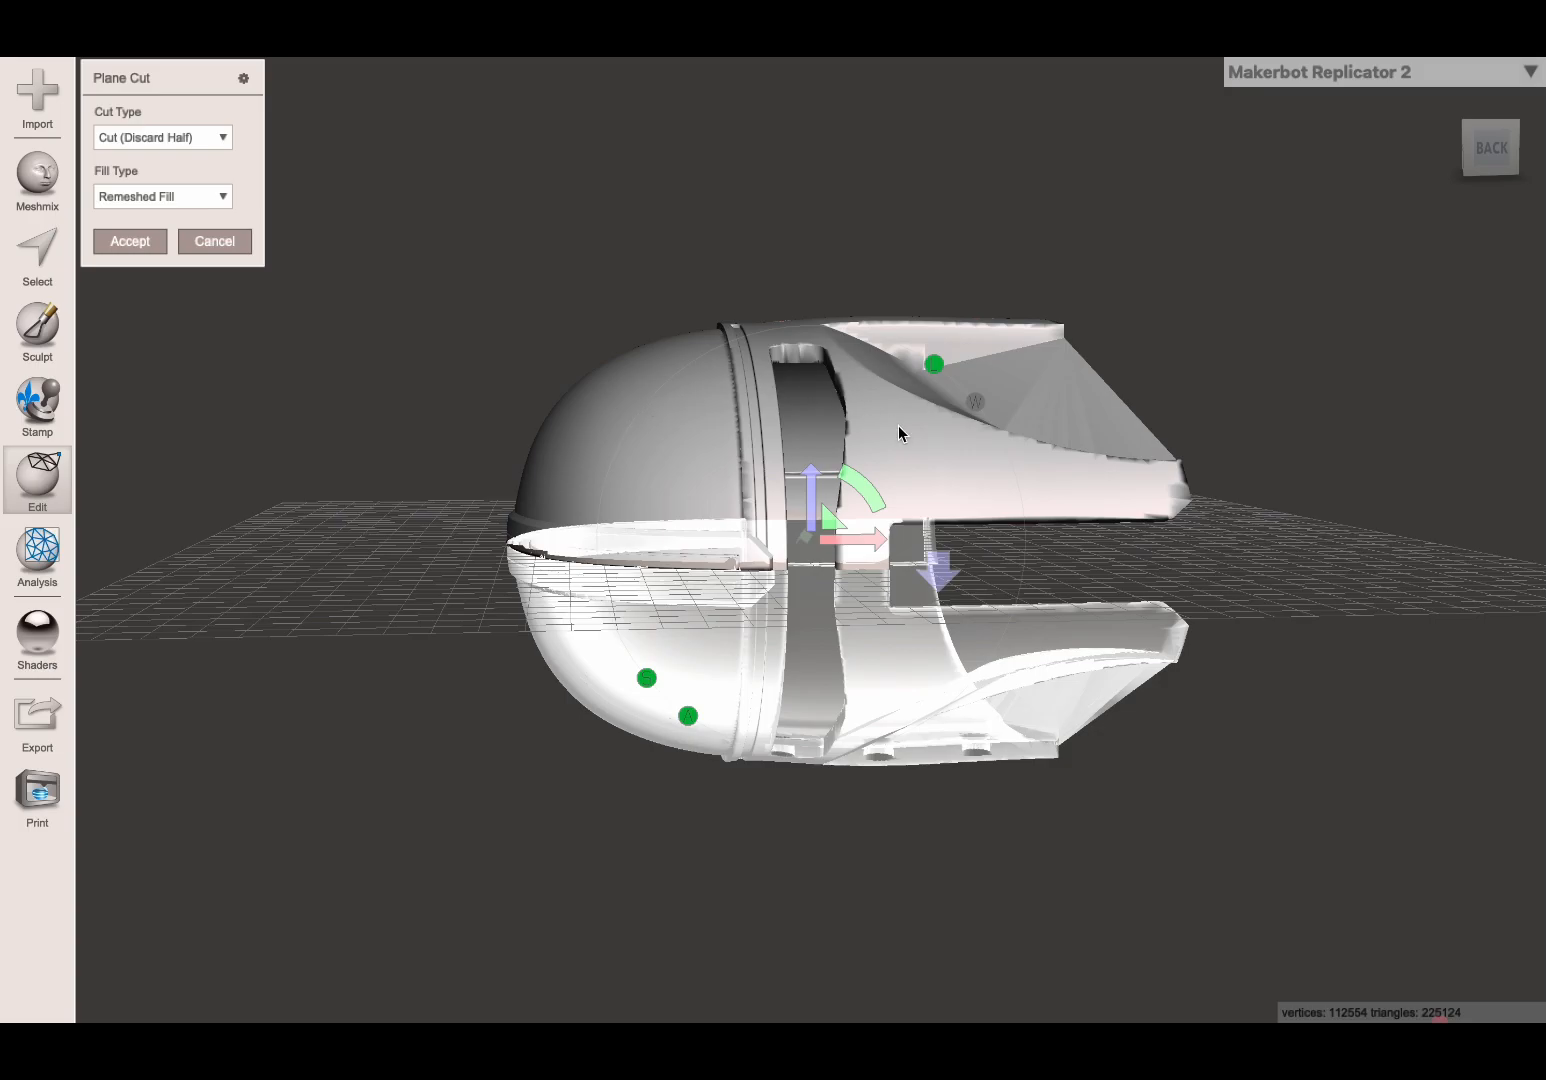
right_drag(421, 466, 469, 487)
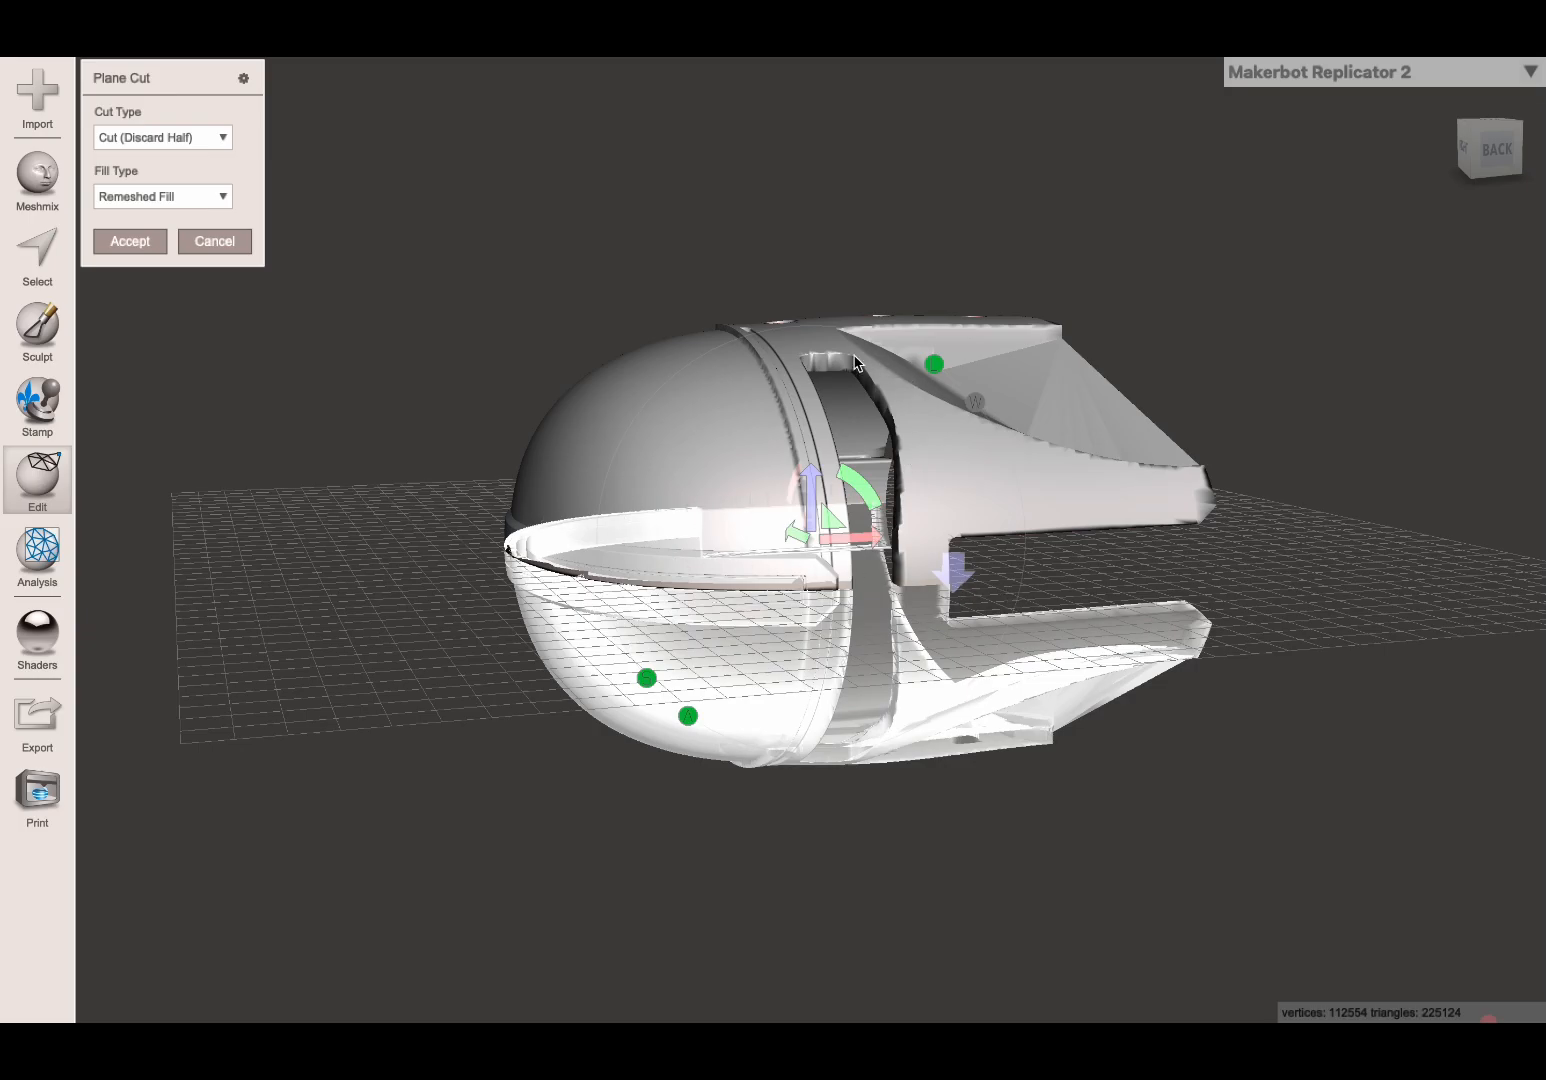
right_drag(642, 455, 779, 603)
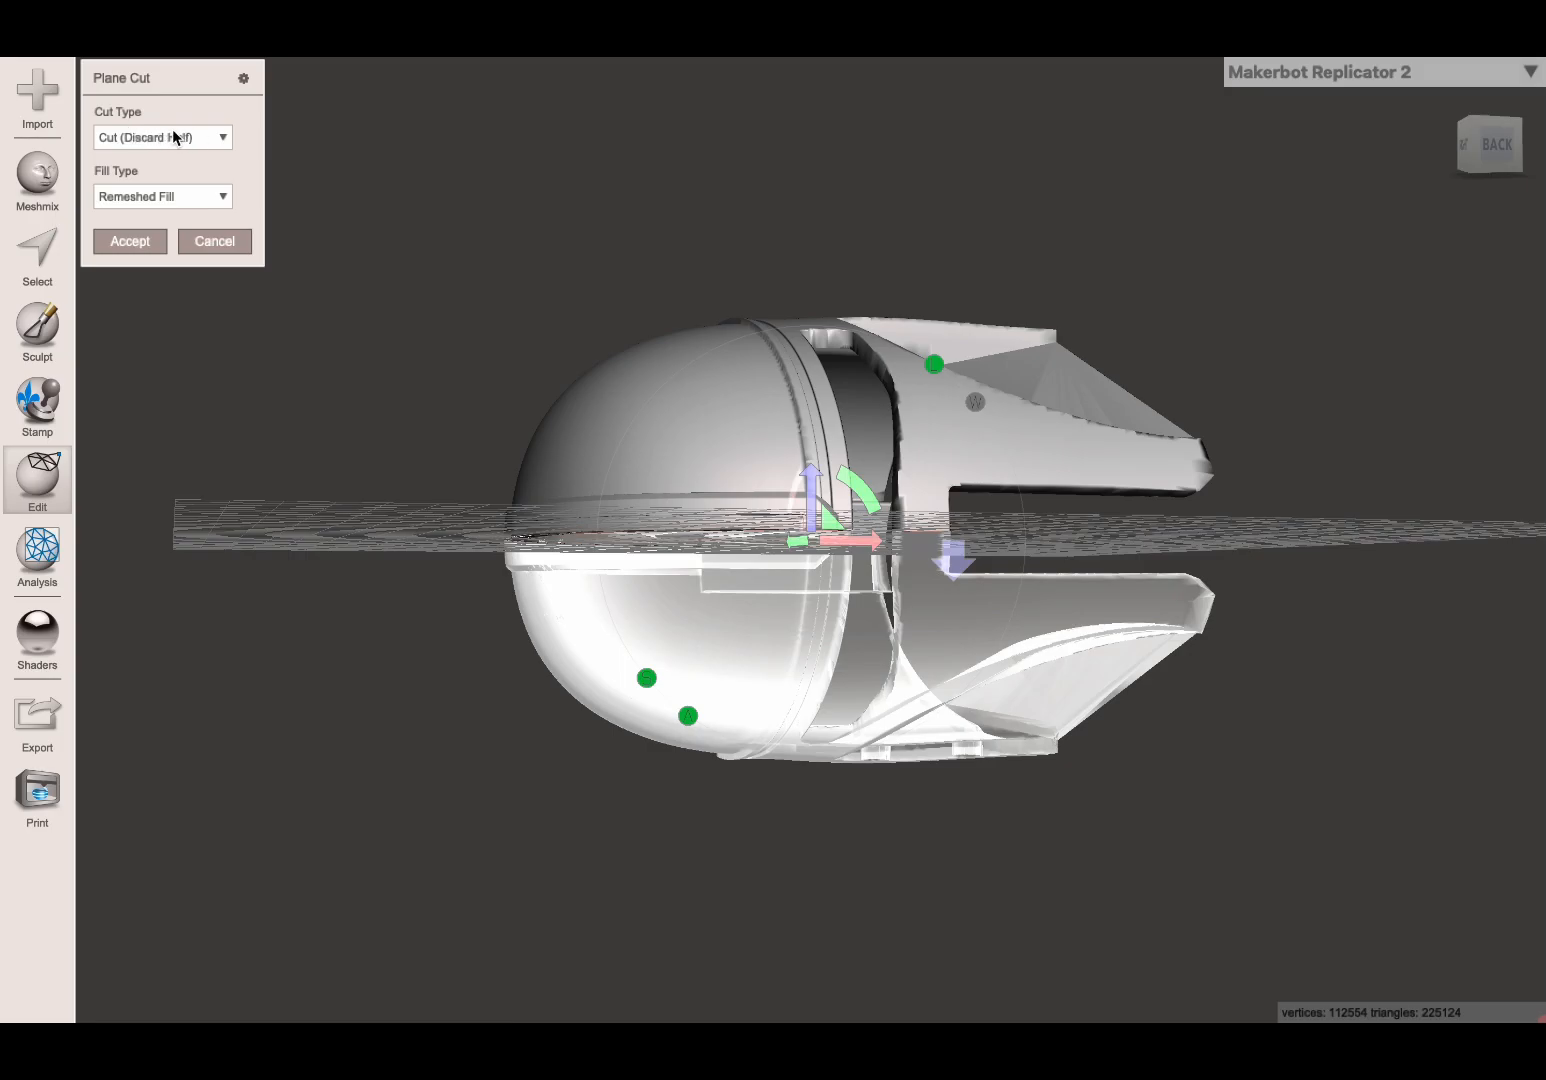
right_drag(547, 336, 544, 358)
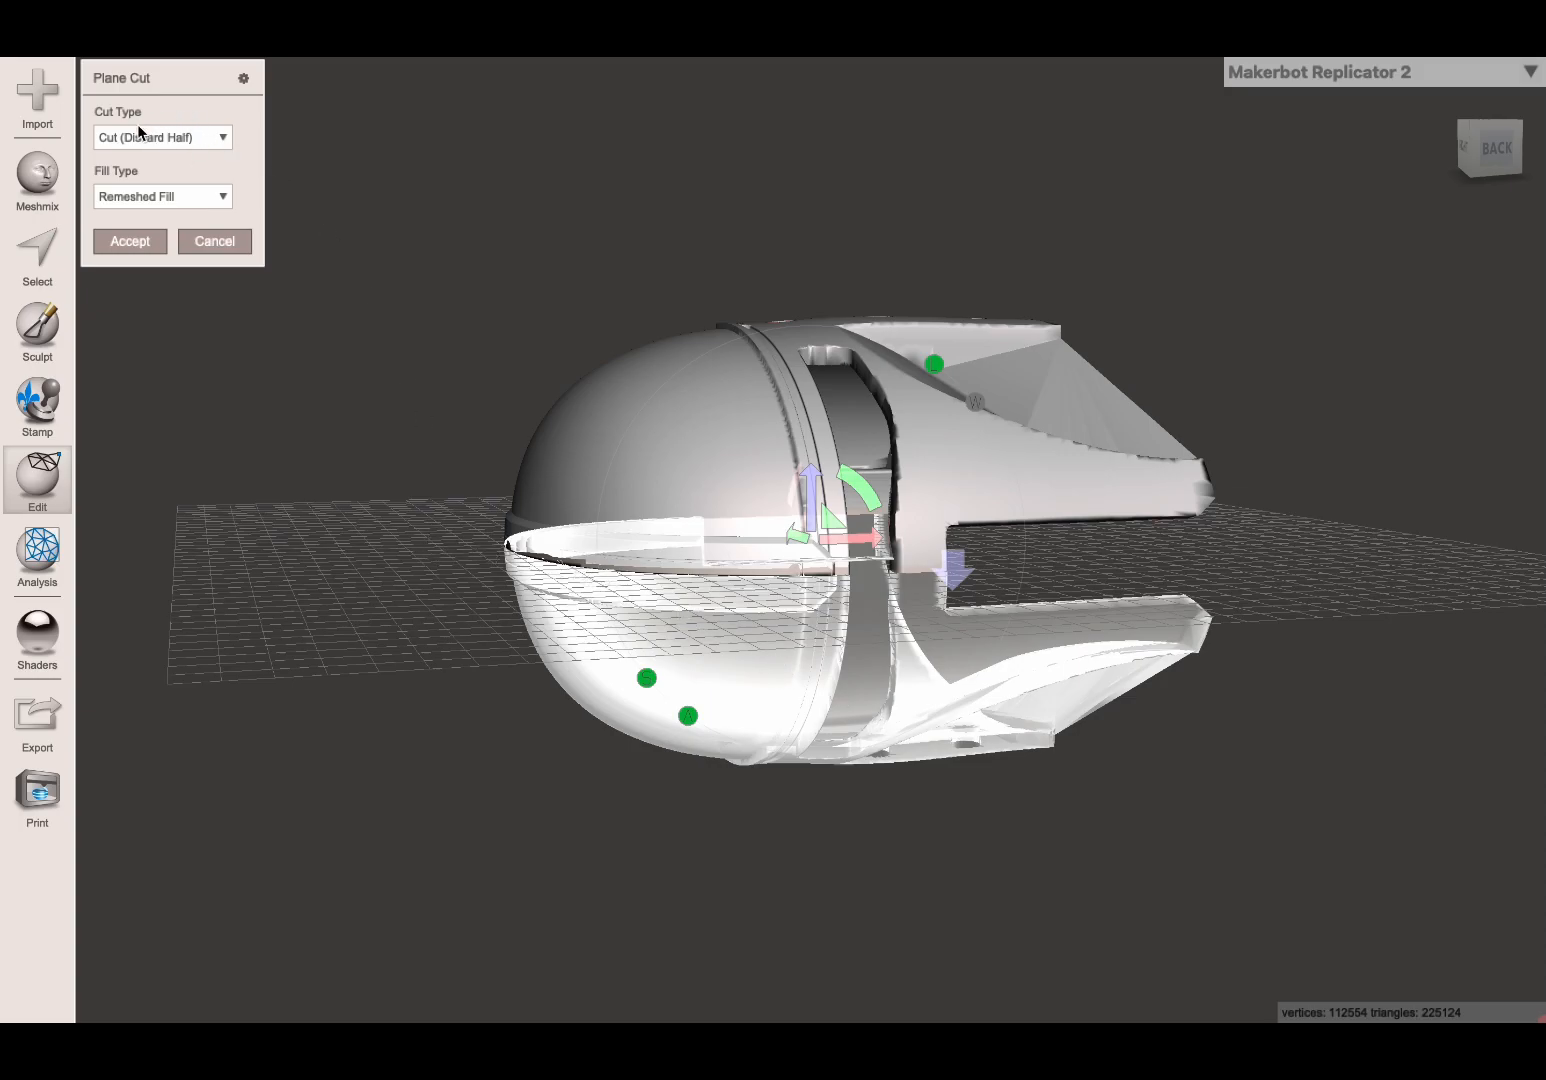
Set the plane cut type to Slice (Keep Both) and rotate the cutting plane -90° so it separates the dome side from the face side.
click(192, 140)
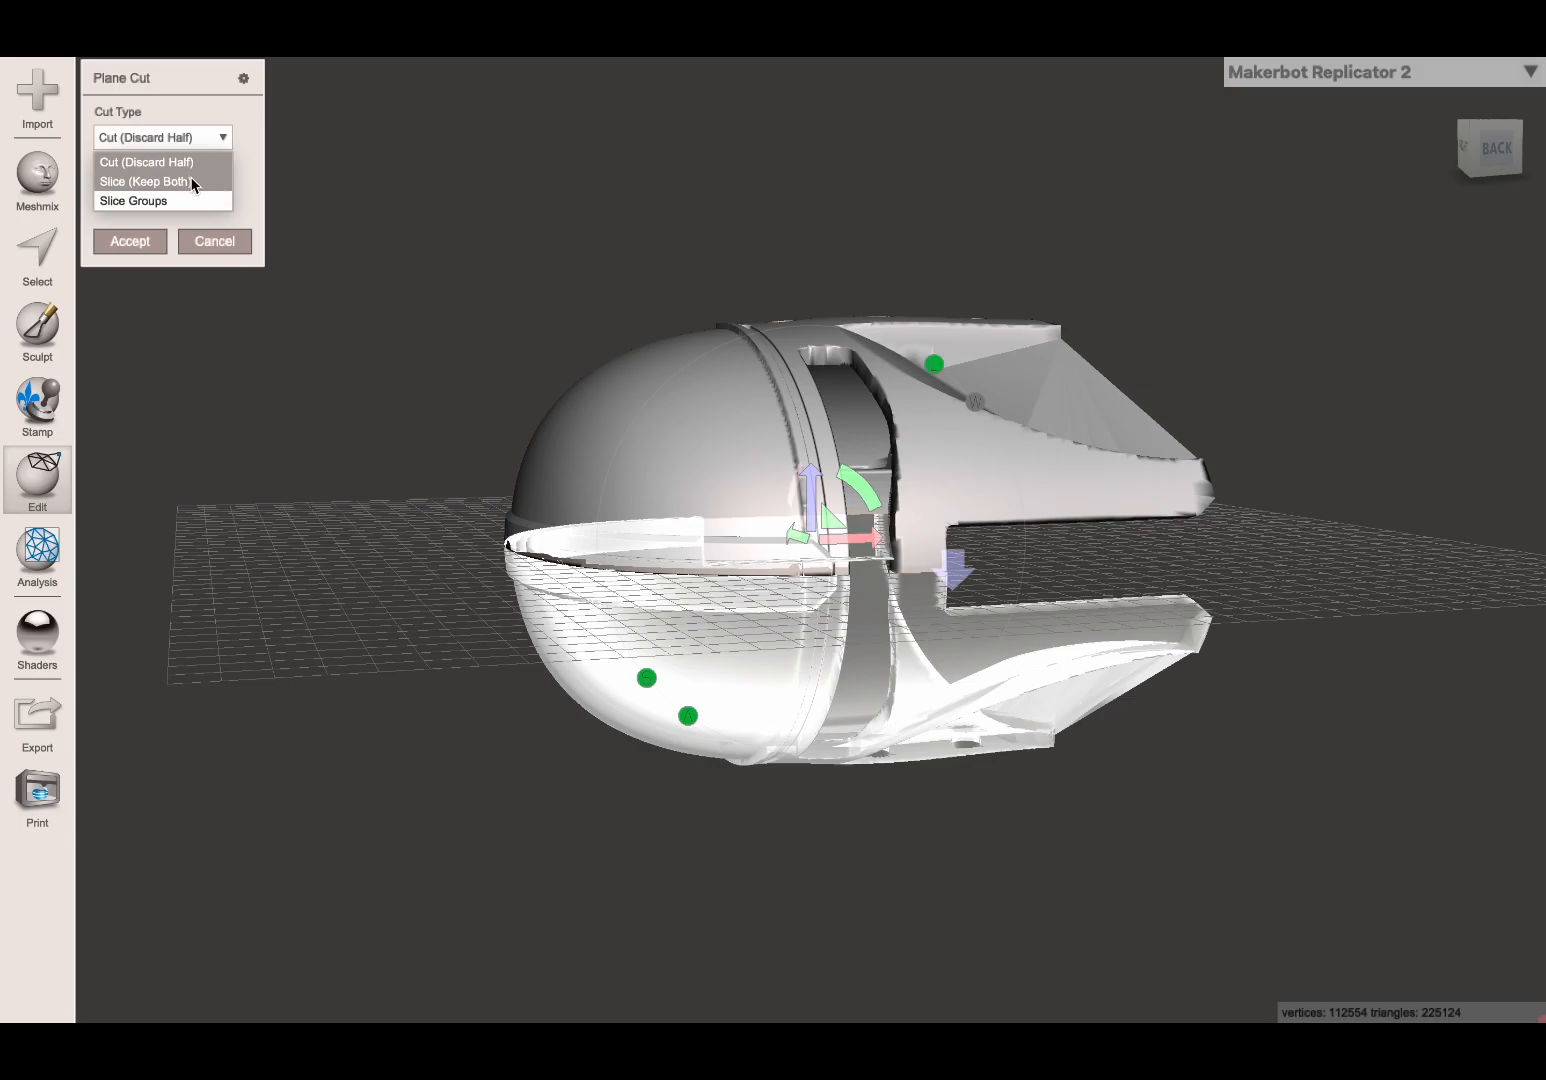
click(193, 182)
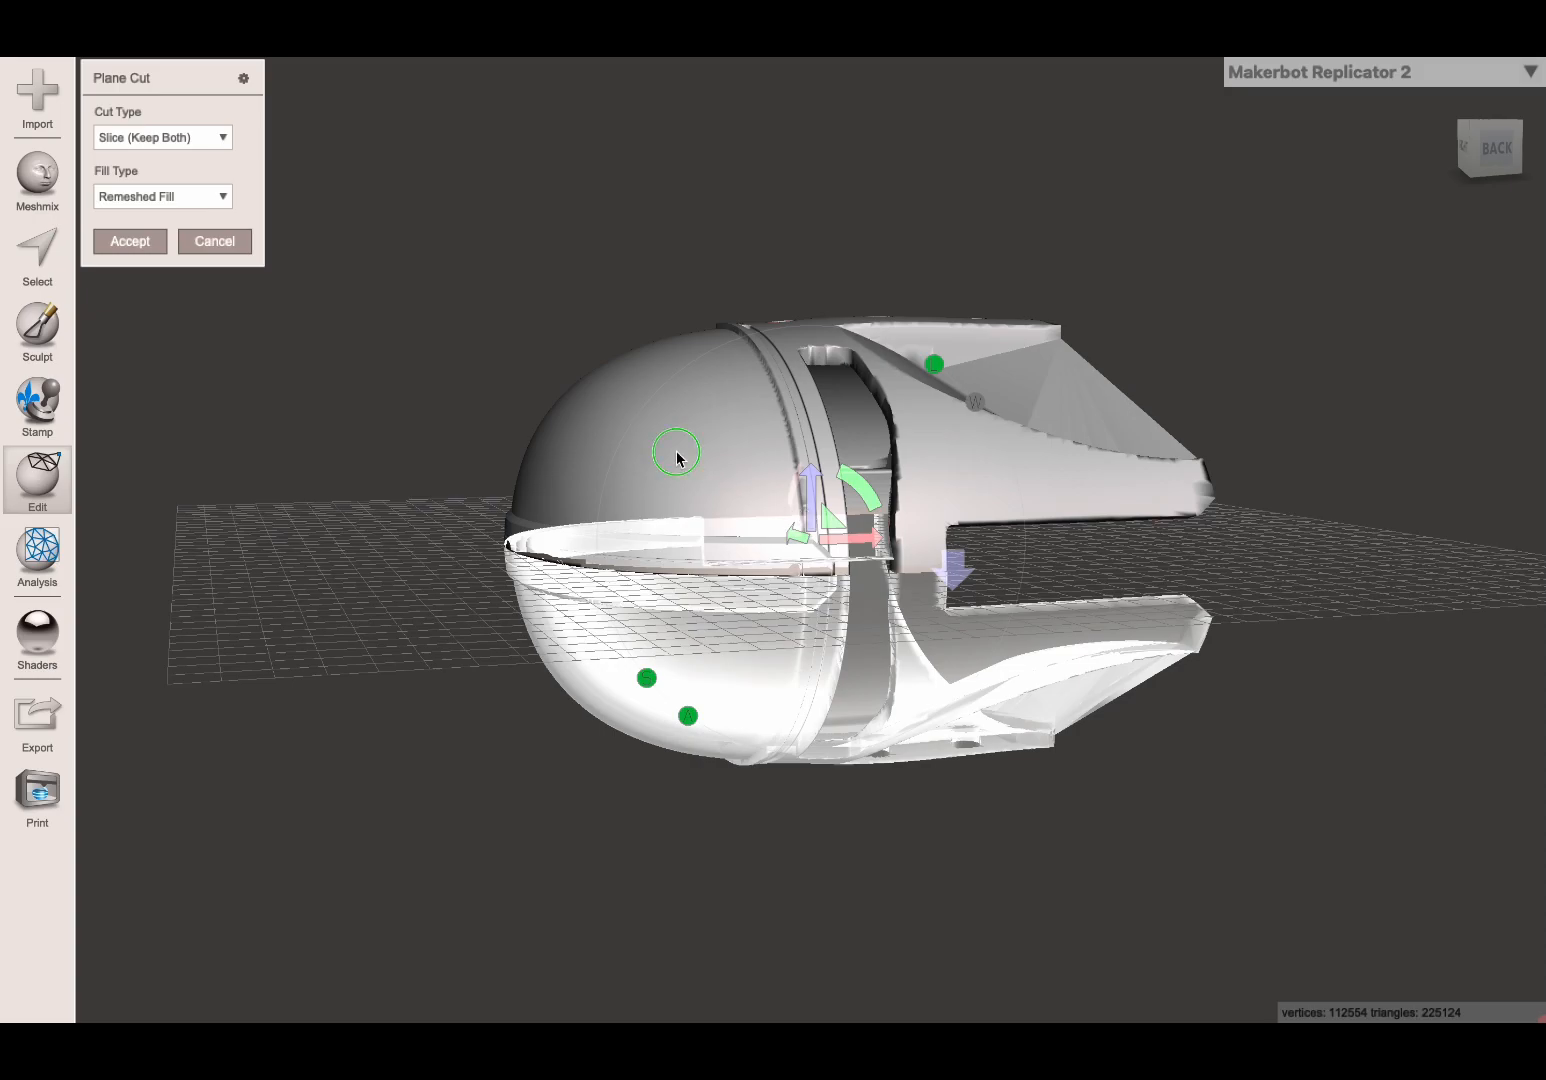
right_drag(677, 458, 631, 444)
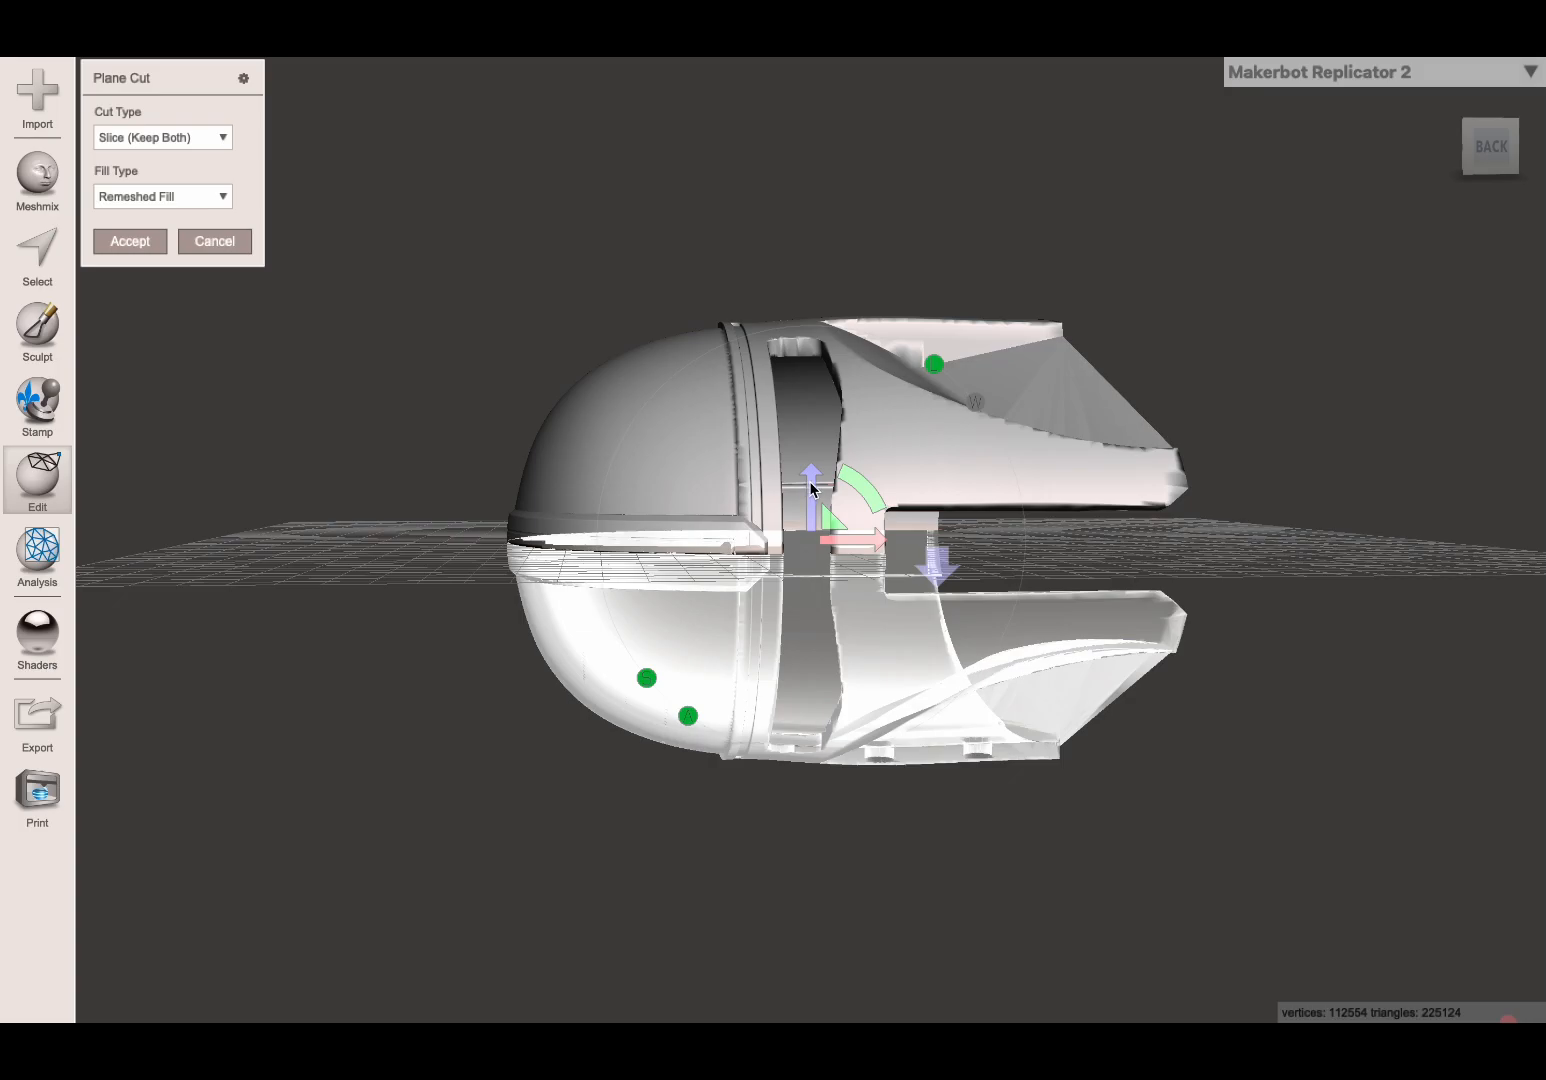
drag(811, 489, 801, 438)
mouse_move(838, 498)
right_down()
mouse_move(580, 535)
mouse_move(513, 524)
mouse_move(655, 543)
mouse_move(848, 512)
right_up()
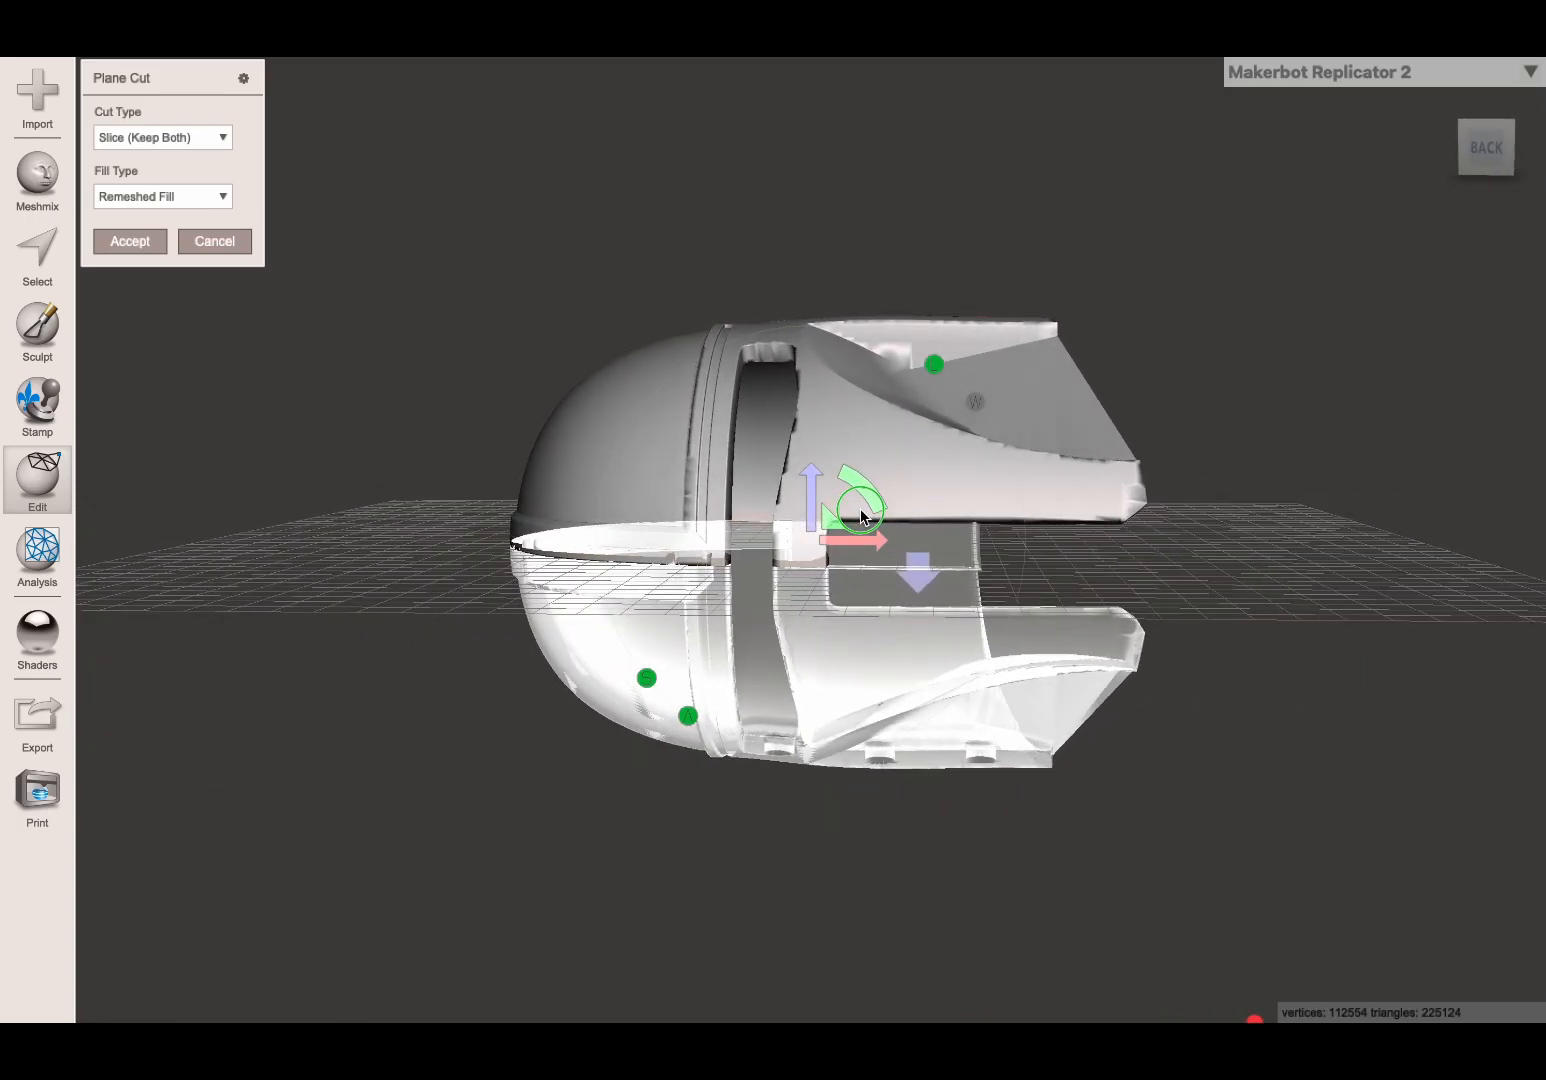
right_drag(715, 492, 746, 500)
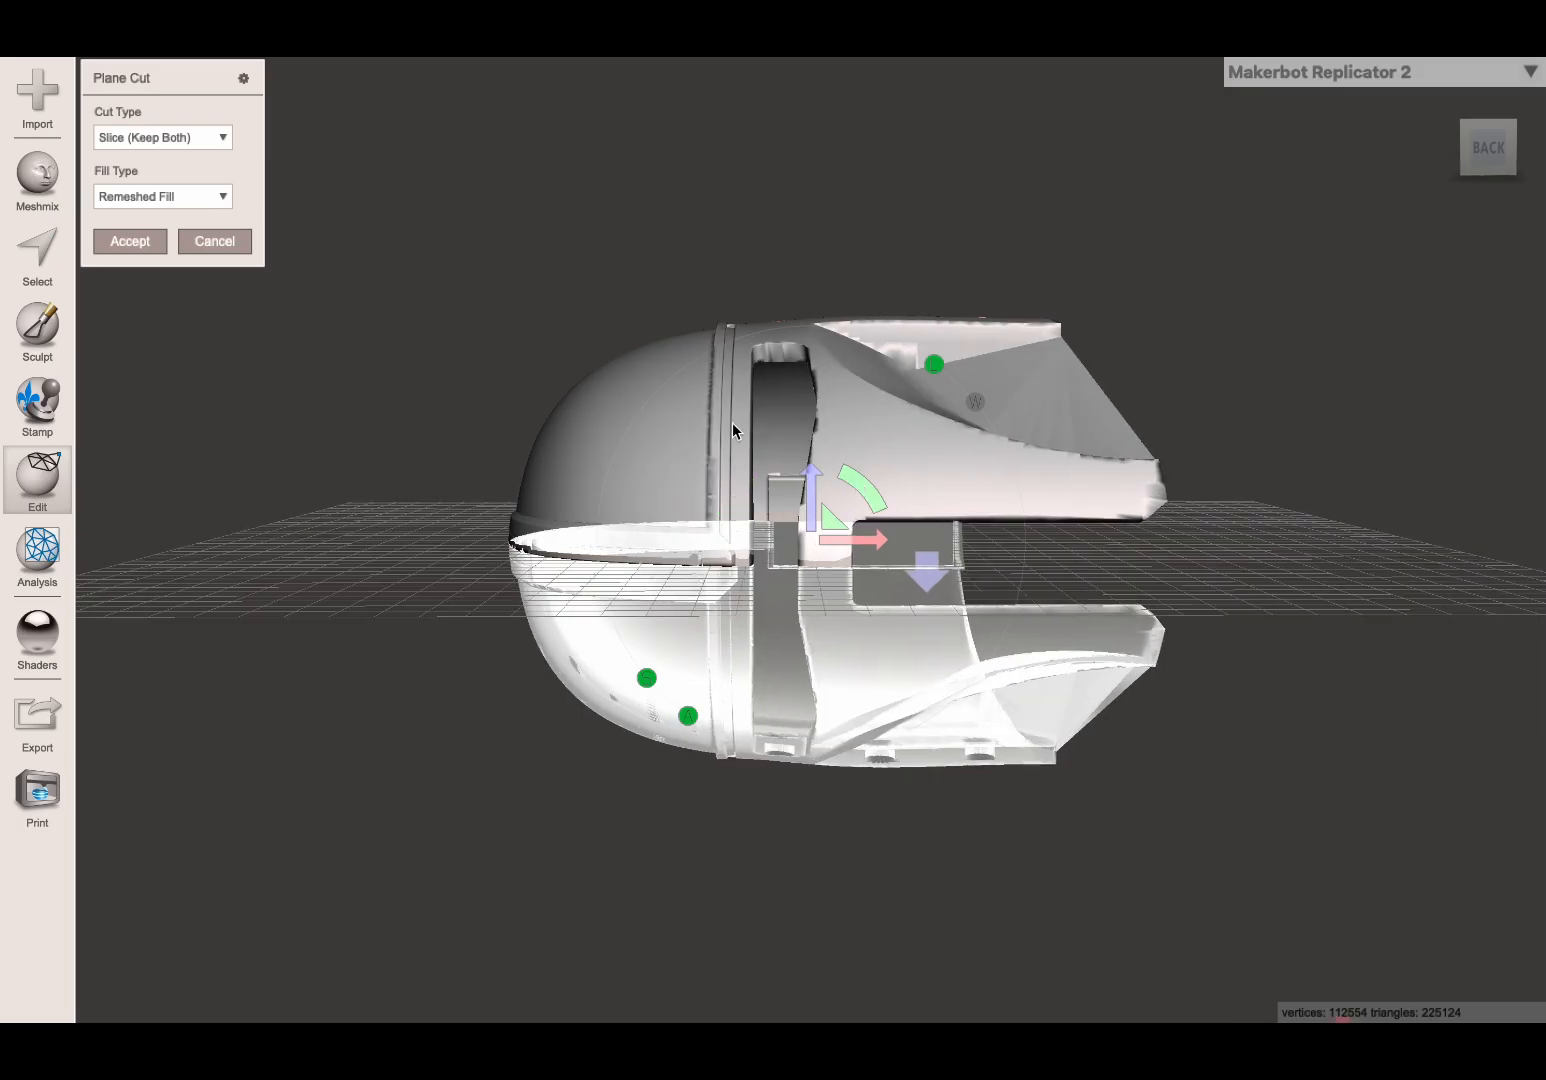
drag(878, 489, 704, 415)
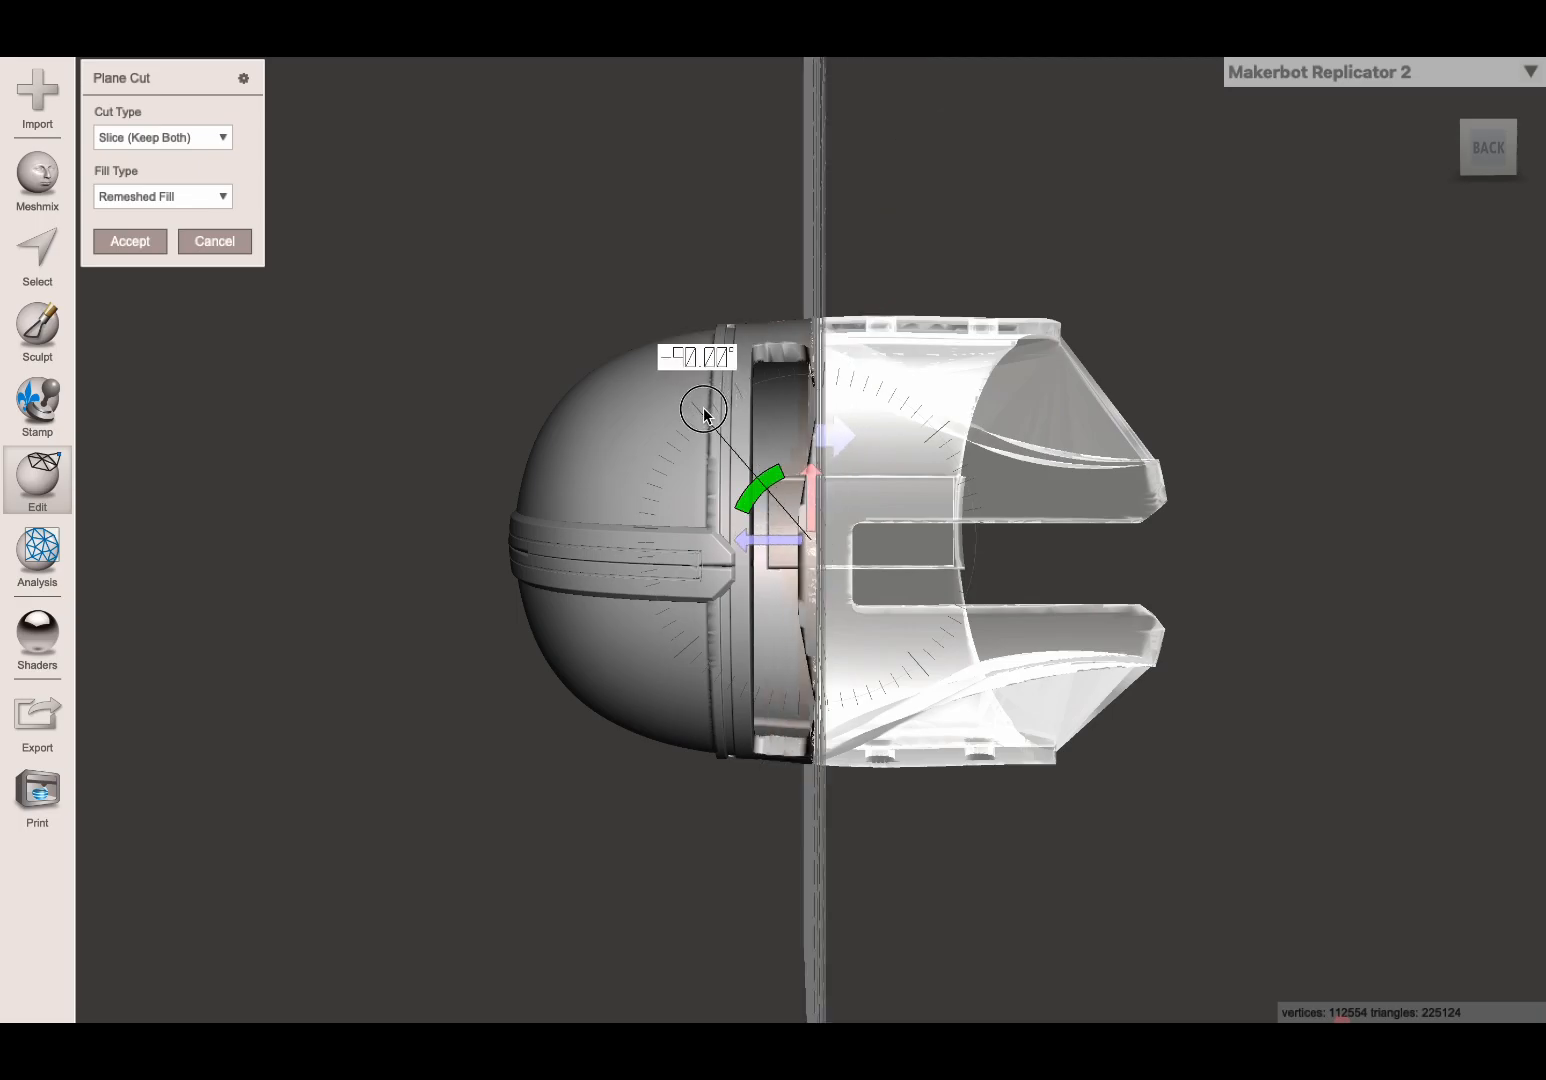
drag(704, 415, 704, 413)
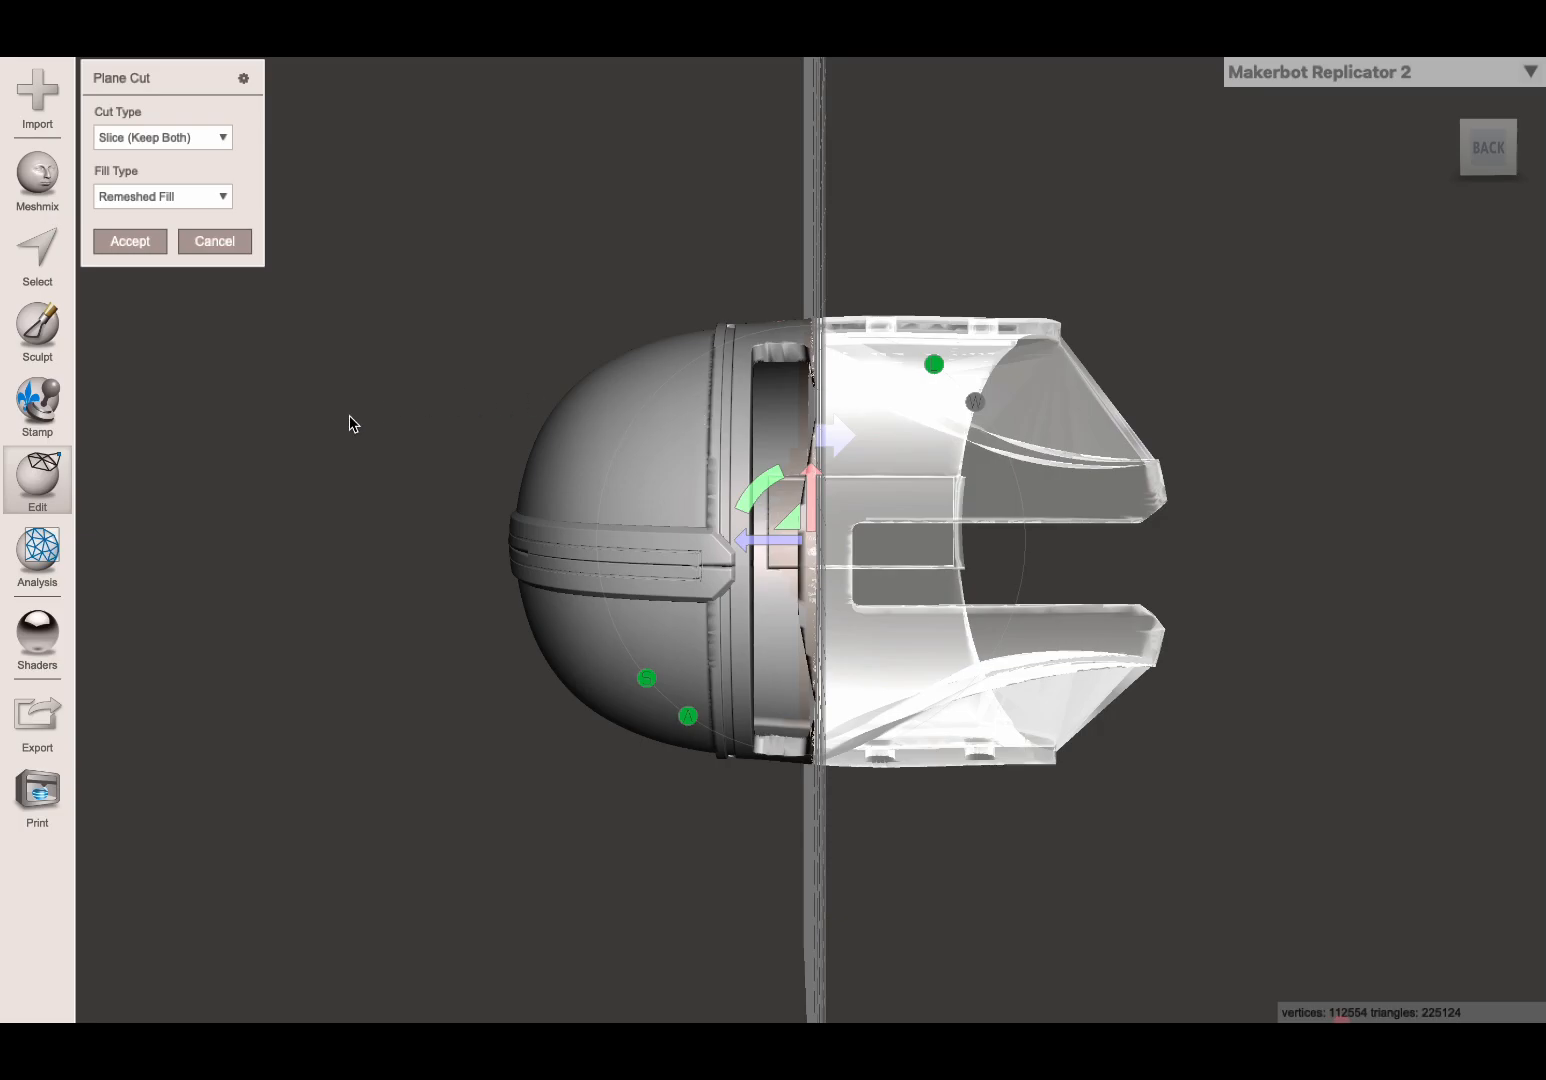
Move the cutting plane toward the dome until it sits at the dome's rim, and accept the slice.
mouse_move(354, 417)
right_down()
mouse_move(381, 421)
mouse_move(365, 417)
right_up()
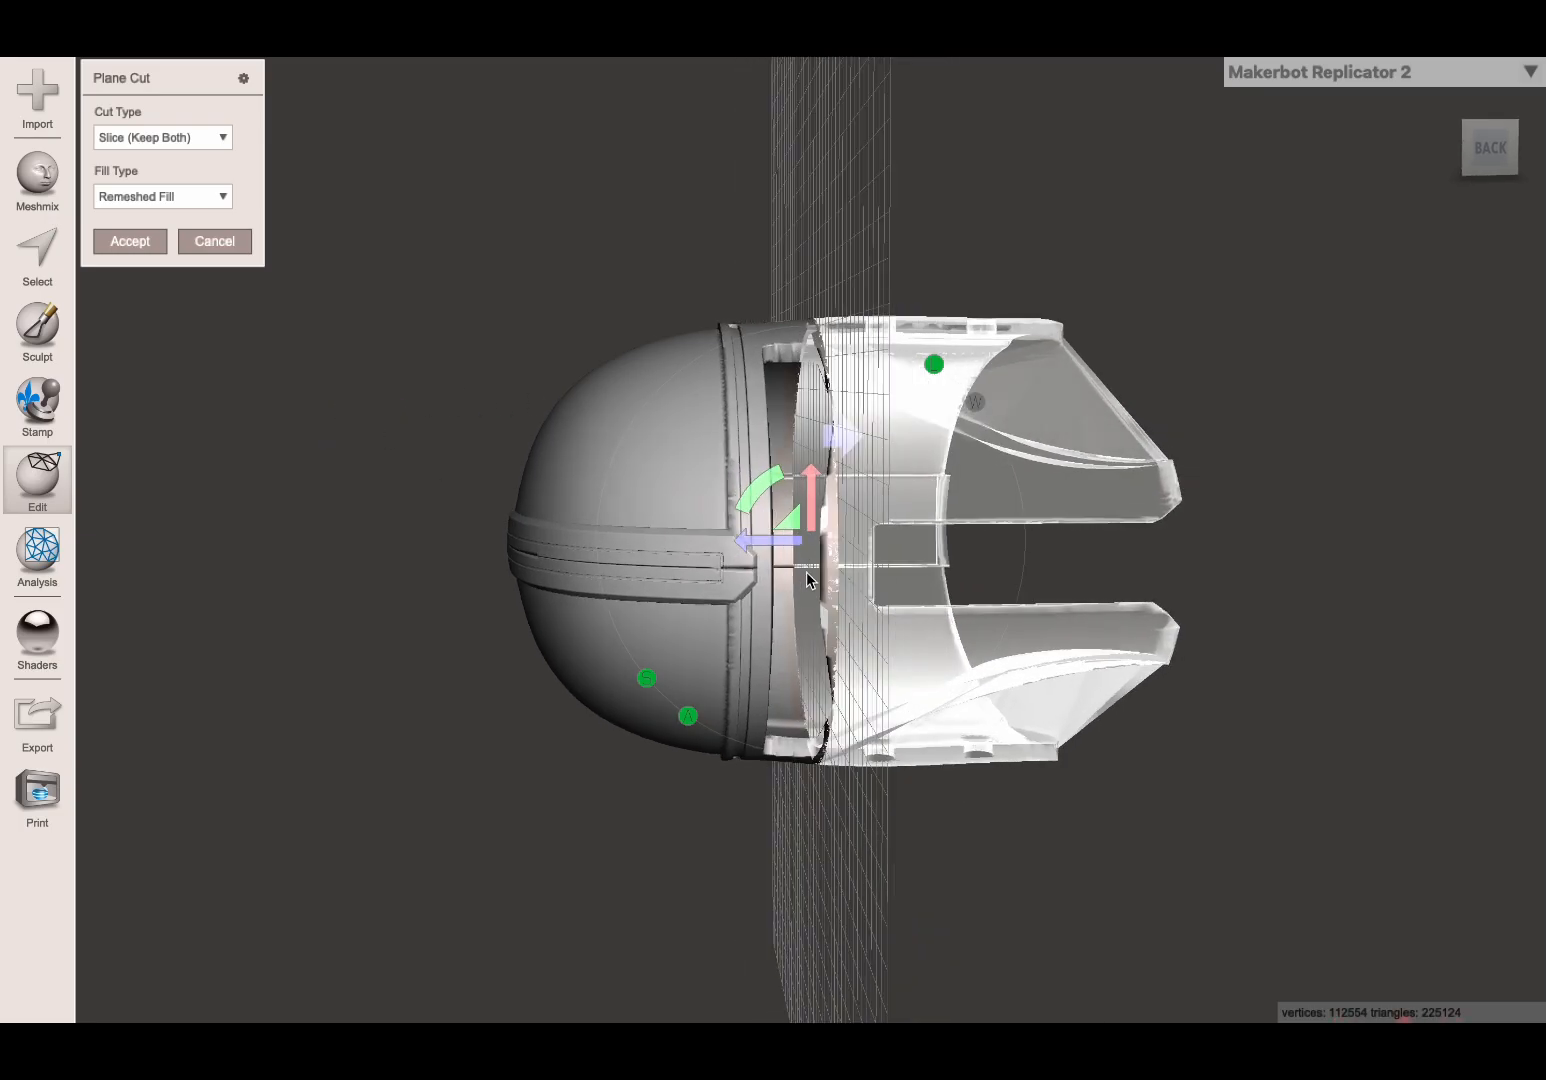
drag(768, 541, 707, 539)
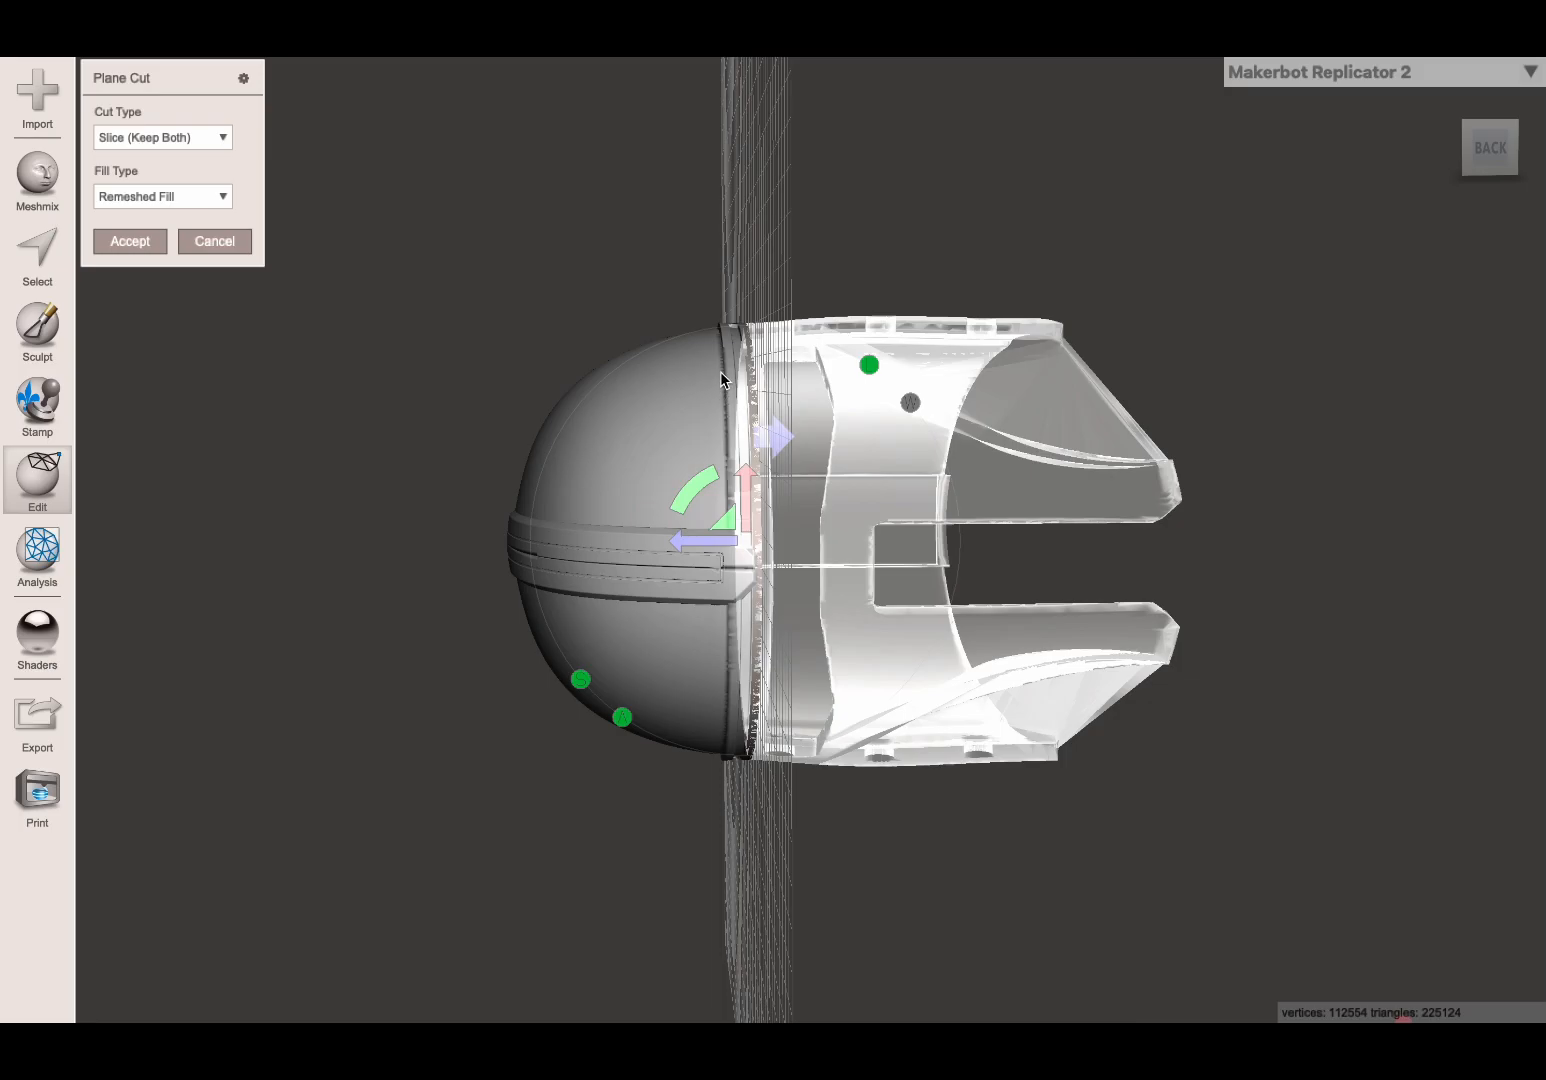
drag(684, 540, 653, 540)
right_drag(482, 495, 609, 409)
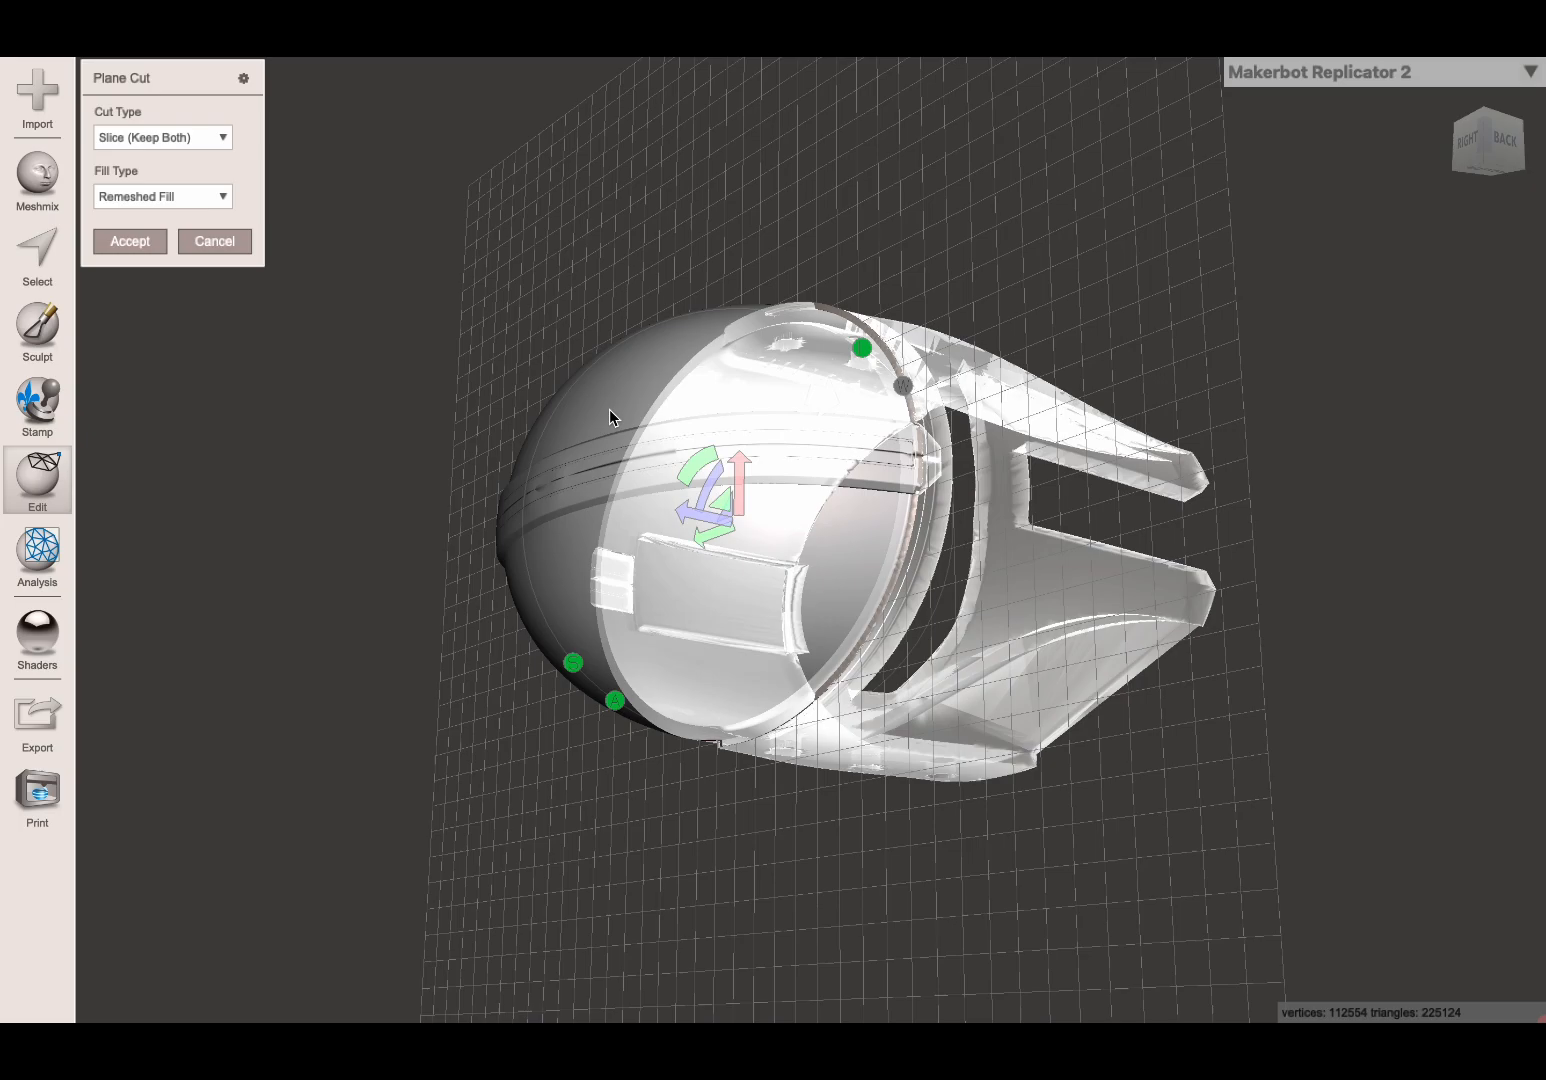
right_drag(704, 373, 597, 435)
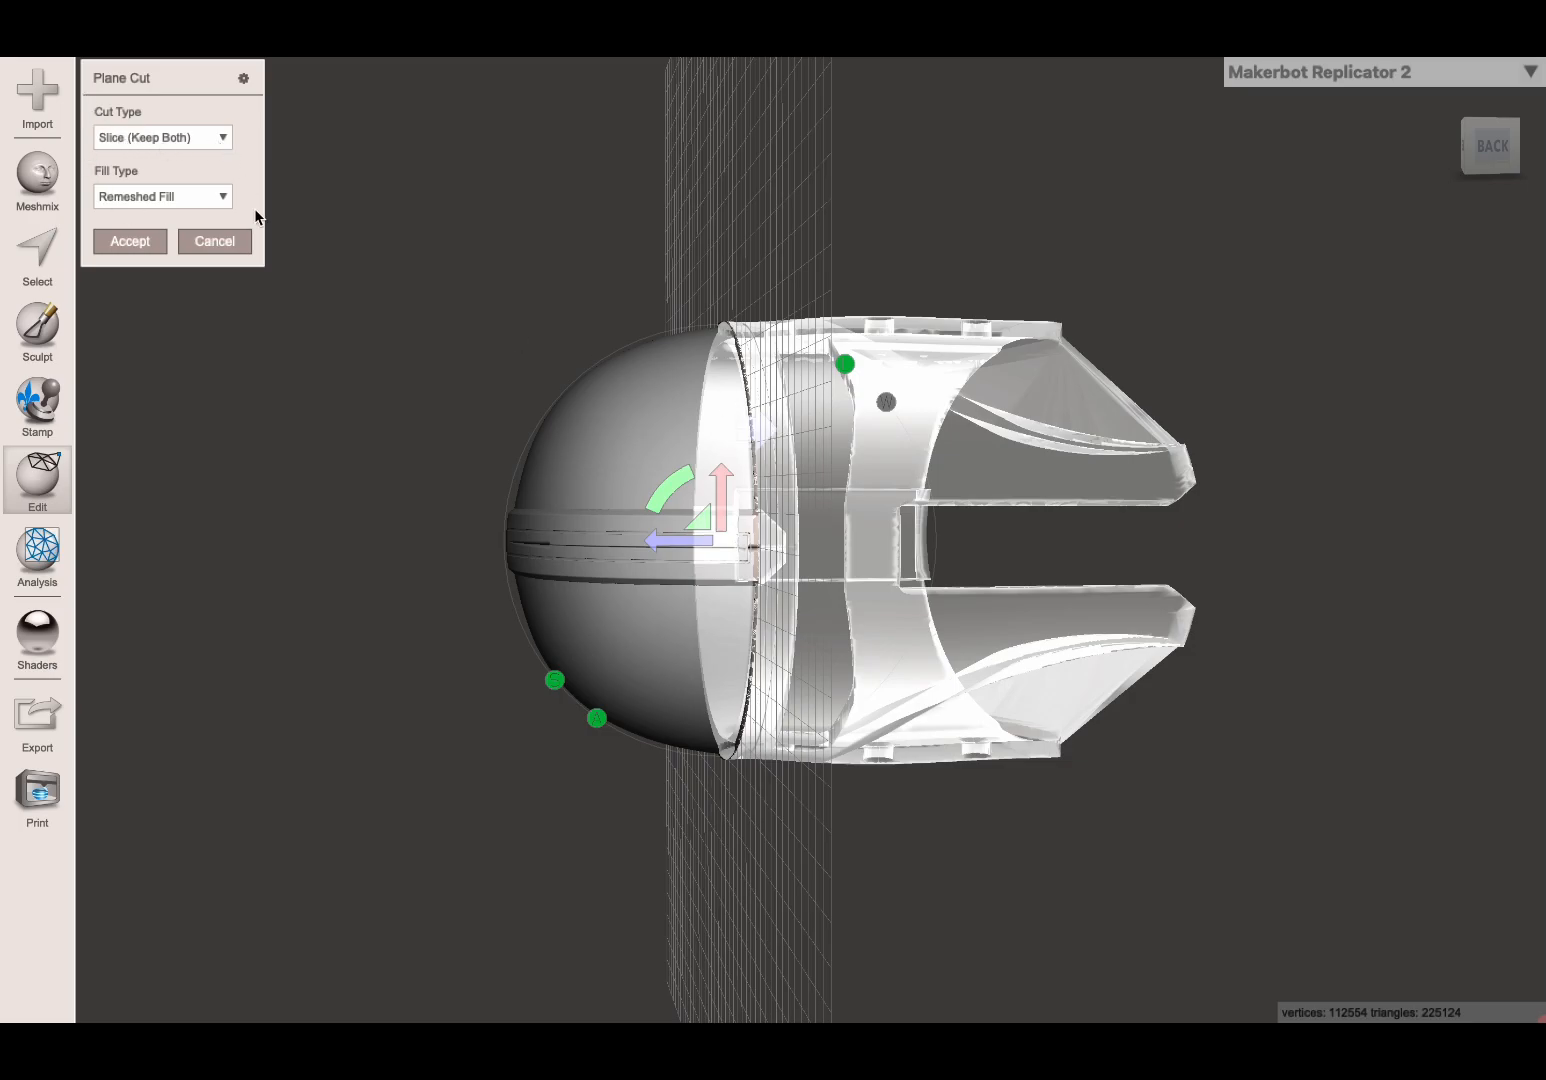
click(130, 241)
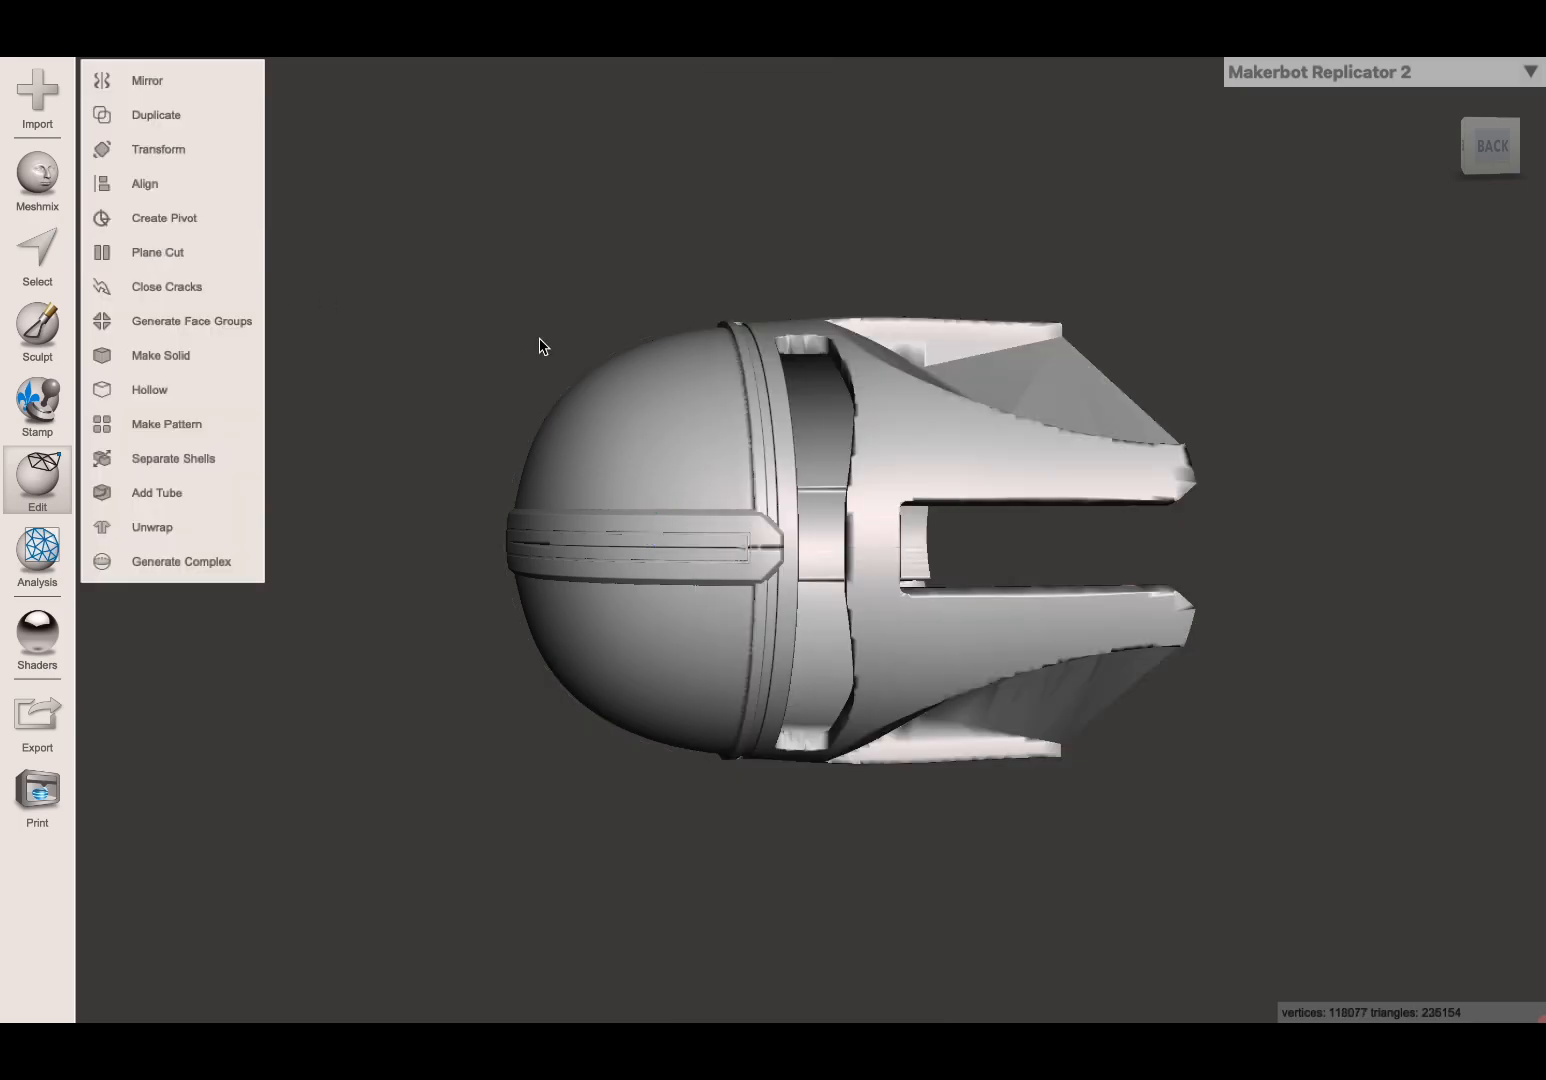
Split the sliced helmet into individual objects with Separate Shells and close the Object Browser.
mouse_move(667, 387)
right_down()
mouse_move(732, 418)
mouse_move(839, 514)
mouse_move(904, 528)
mouse_move(980, 578)
mouse_move(787, 438)
mouse_move(493, 324)
mouse_move(388, 352)
mouse_move(380, 404)
mouse_move(493, 466)
mouse_move(683, 507)
mouse_move(697, 492)
right_up()
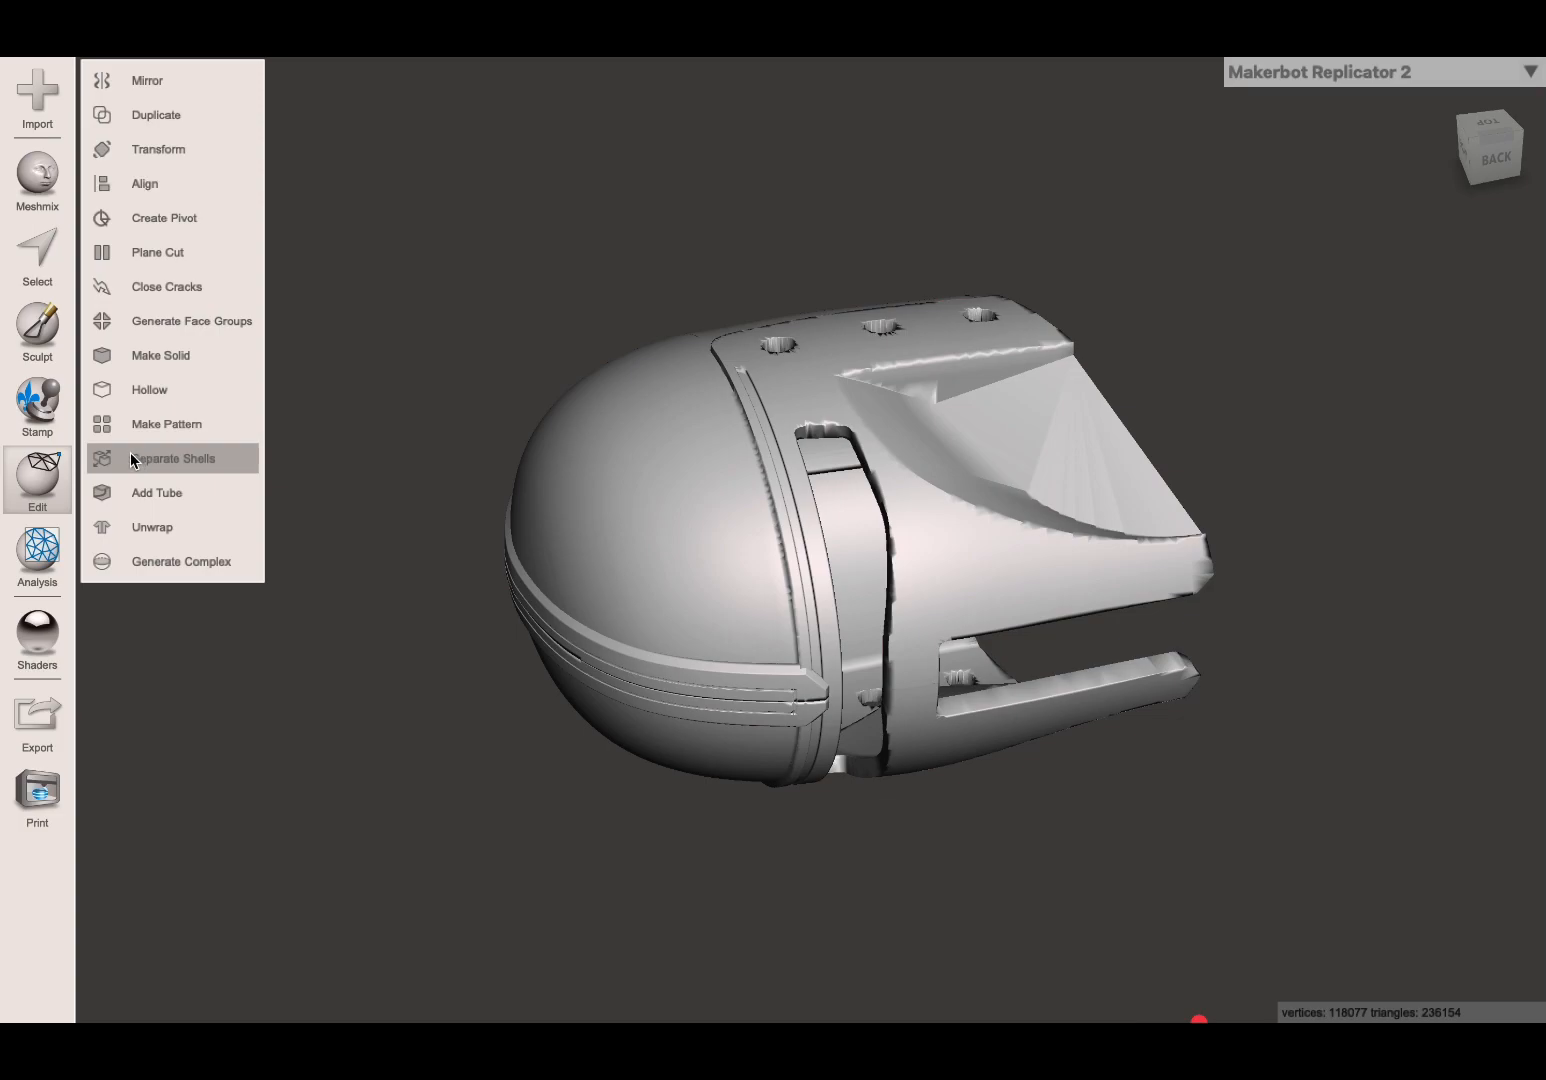
click(192, 460)
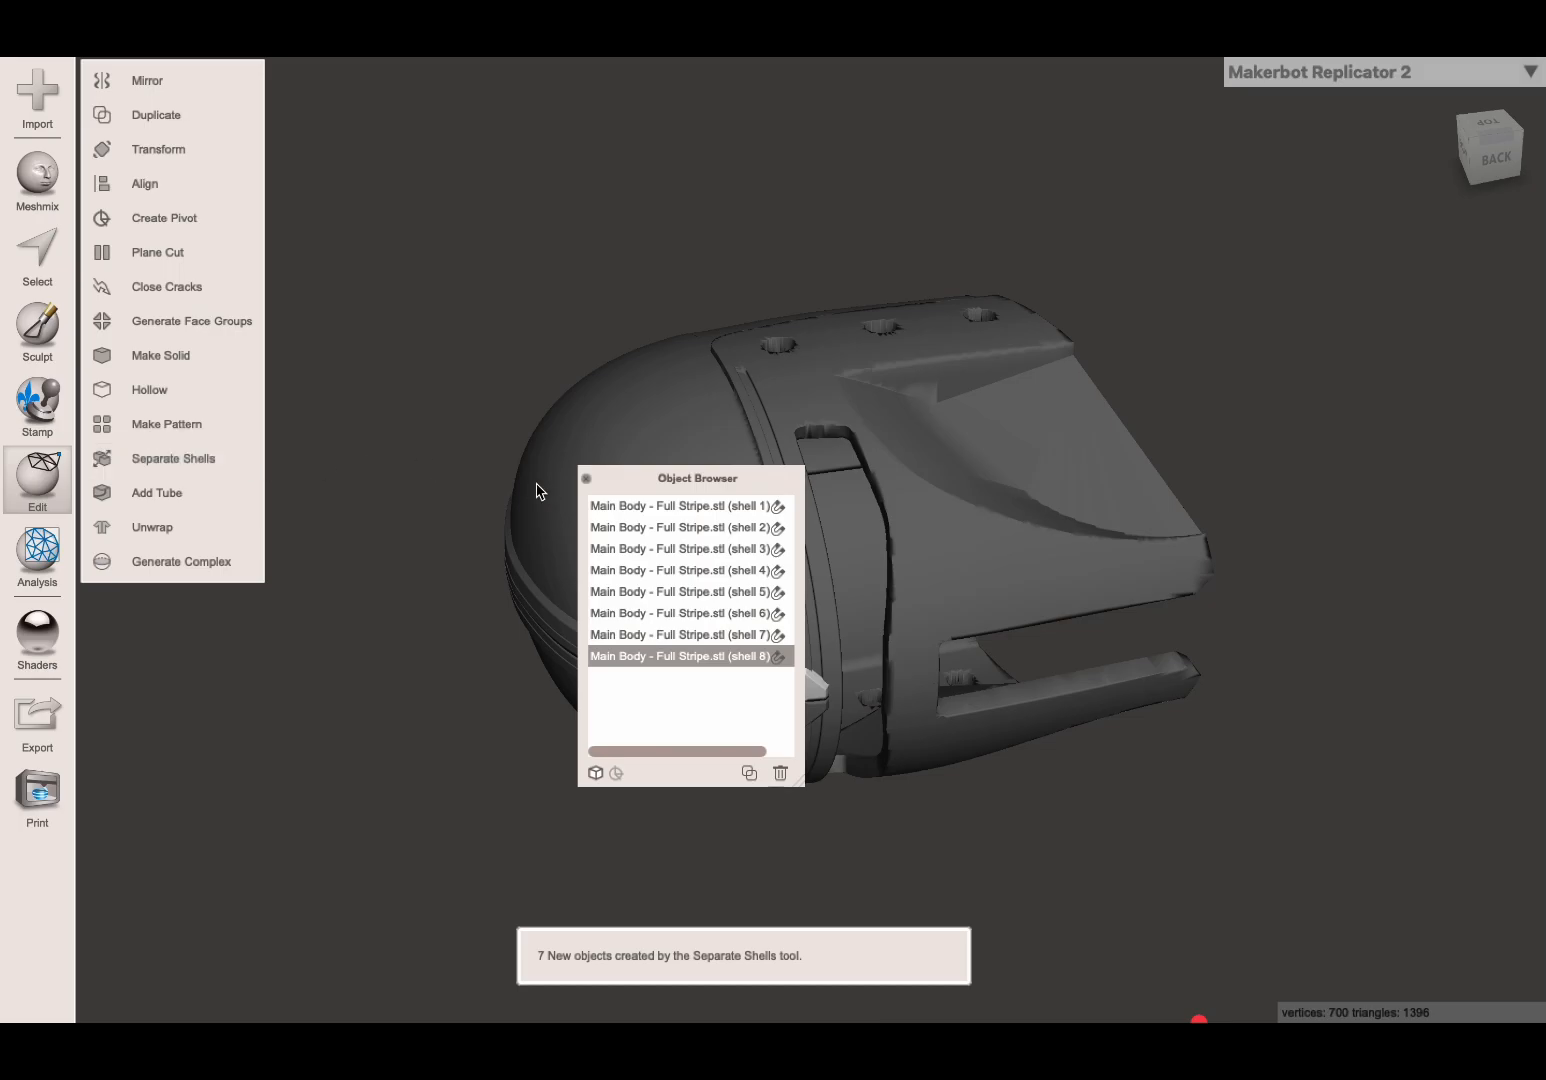
click(587, 480)
Select the dome, the stripe parts and the lower face section one after another to check the separated shells.
click(630, 492)
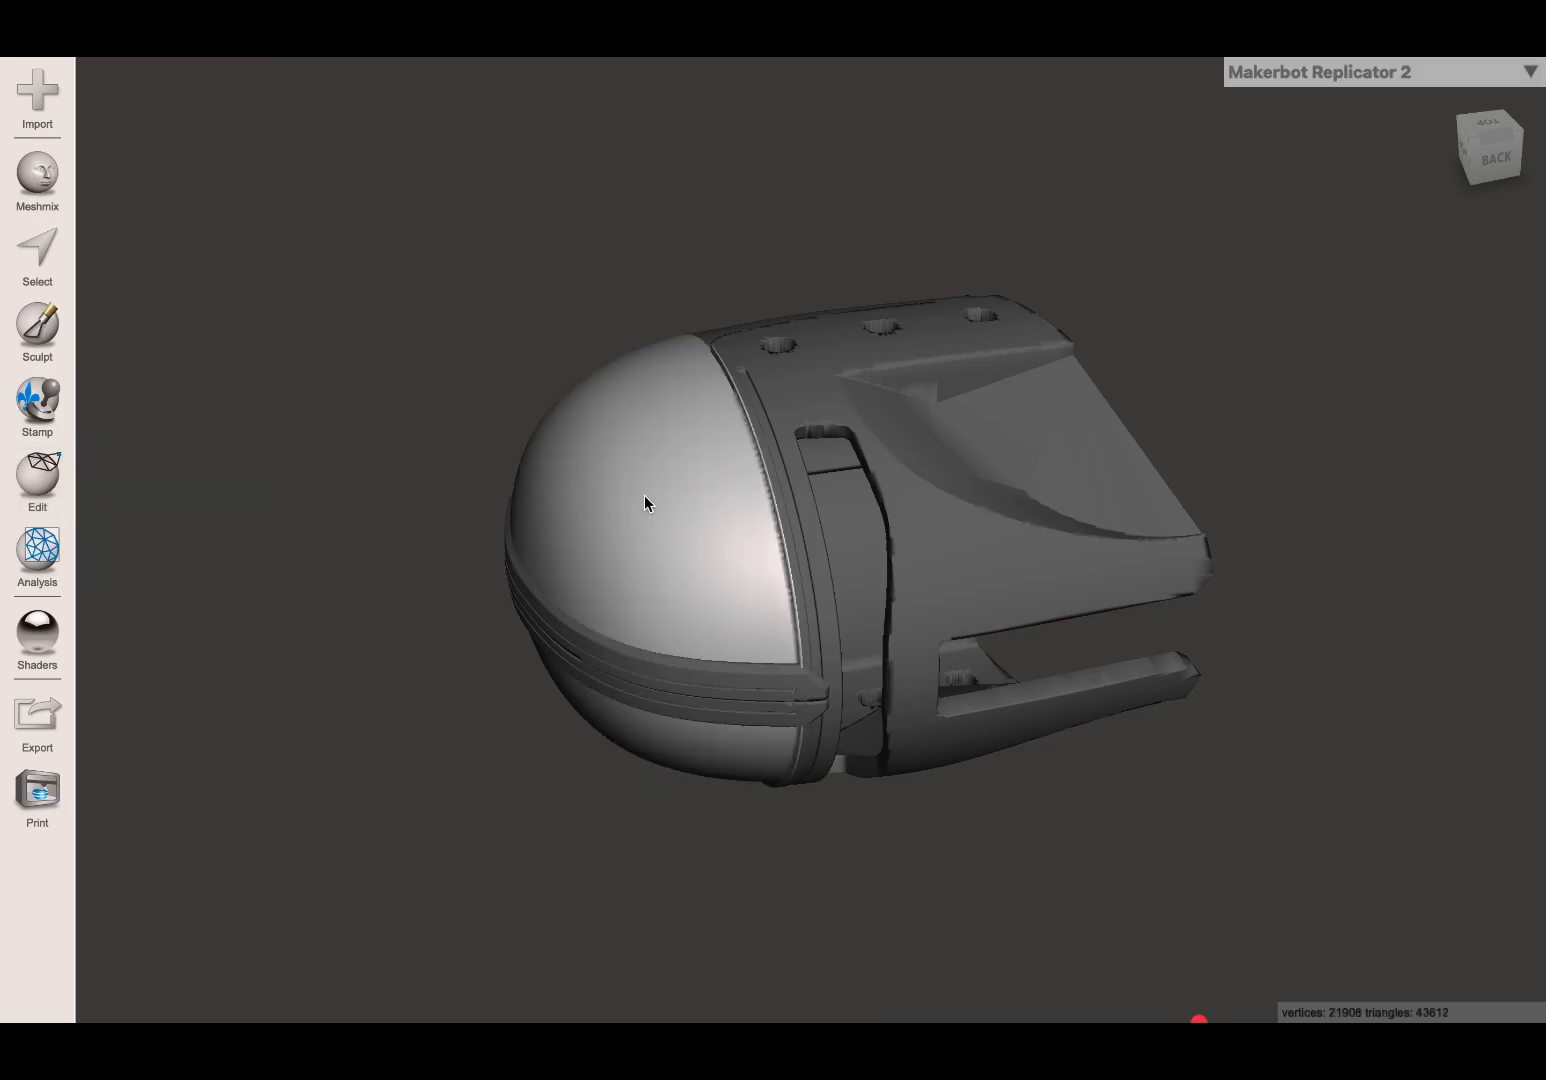
right_drag(560, 494, 638, 476)
click(641, 641)
click(730, 699)
click(781, 618)
click(917, 594)
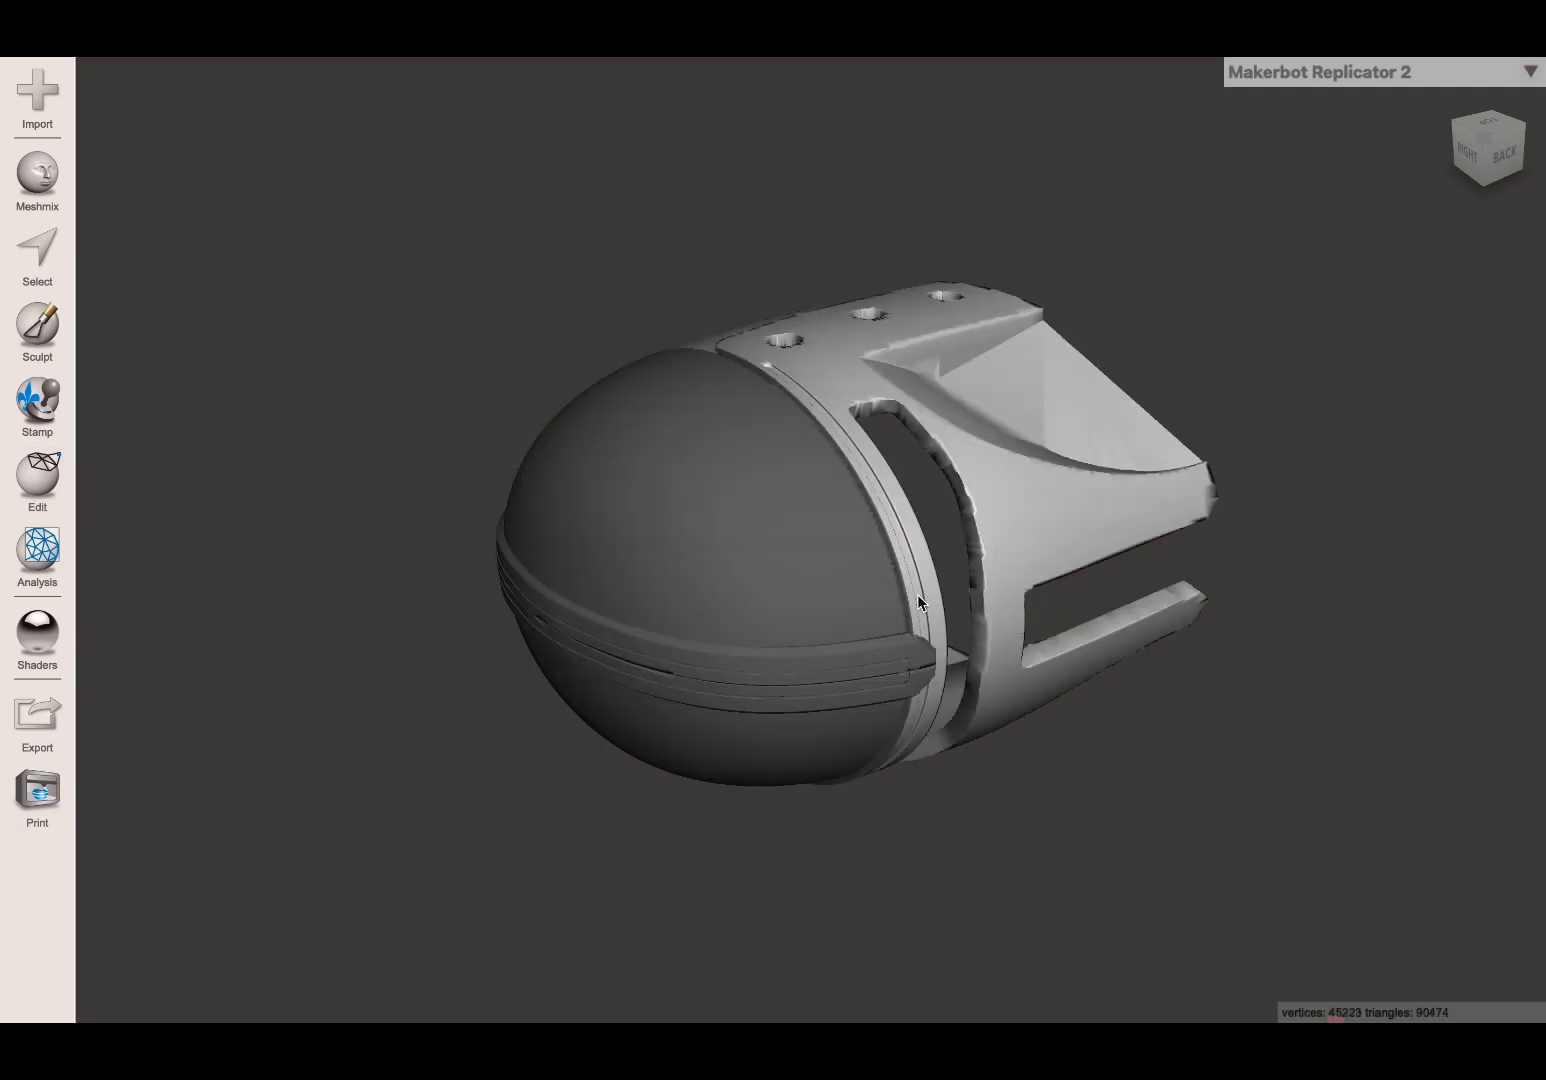
Select the dome and the lower helmet section alternately to compare the two separated shells.
right_drag(956, 493, 845, 438)
click(656, 436)
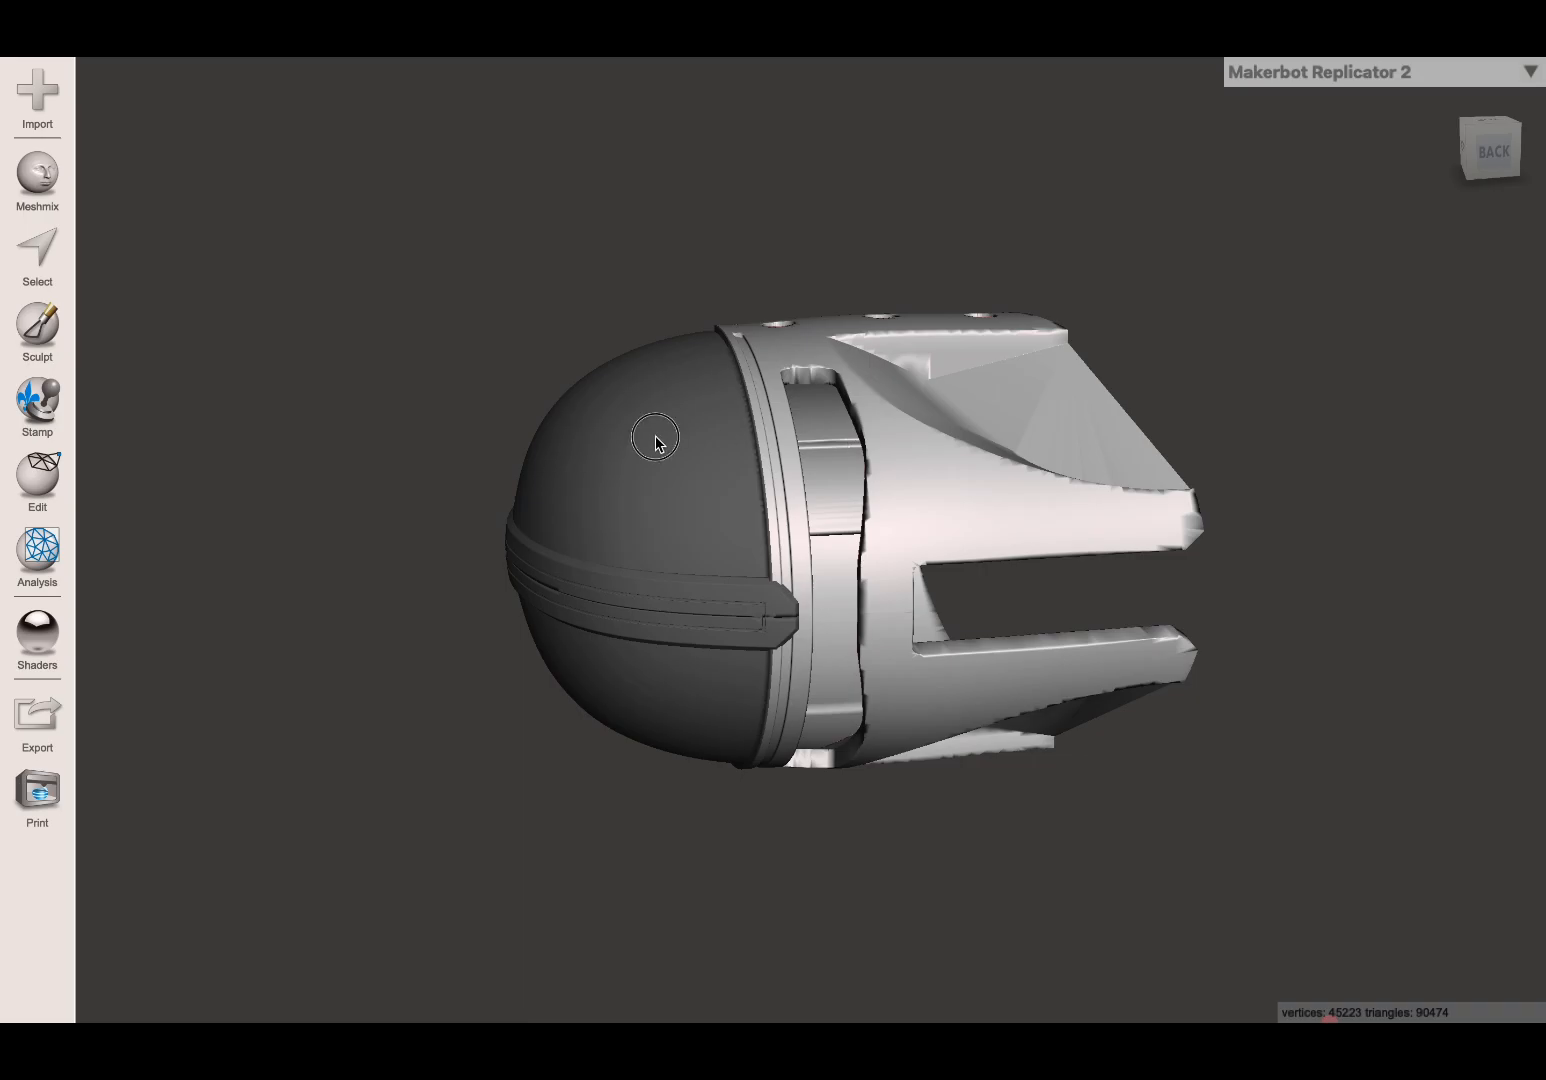
click(879, 428)
click(682, 432)
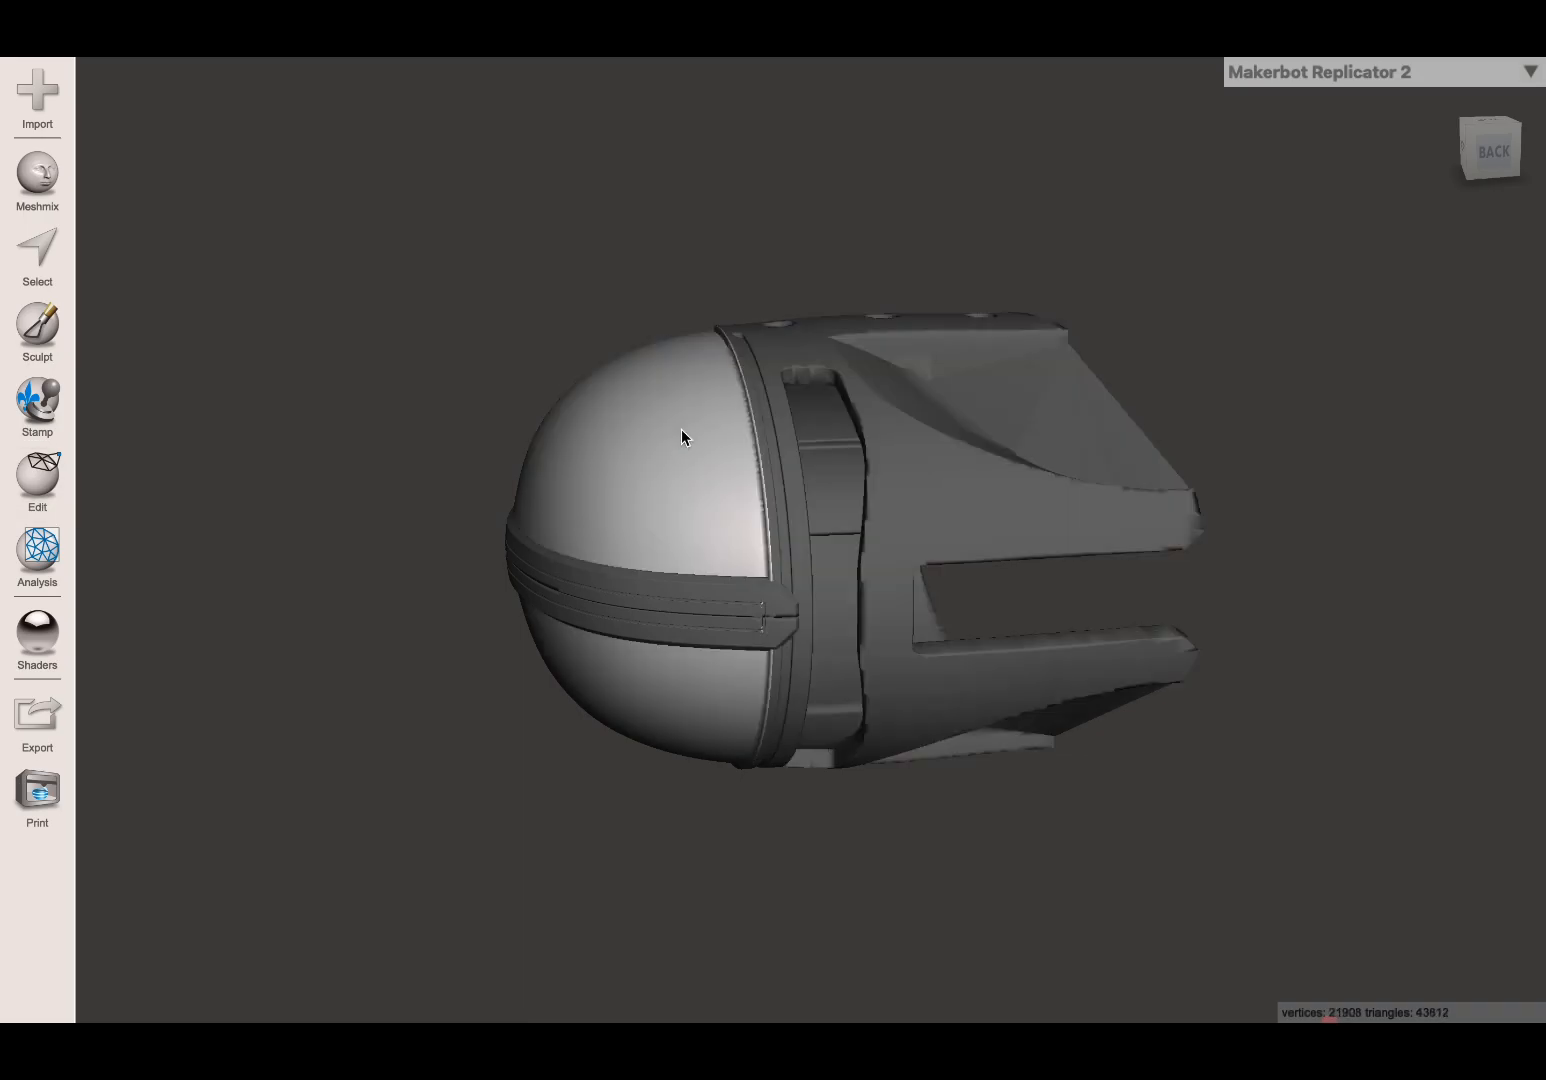
click(897, 438)
click(643, 428)
click(860, 430)
click(655, 448)
shift+click(904, 432)
right_drag(904, 432, 907, 571)
right_drag(714, 494, 939, 483)
Start a Plane Cut on the lower helmet section with a plane between face and back, set to Slice (Keep Both).
click(856, 422)
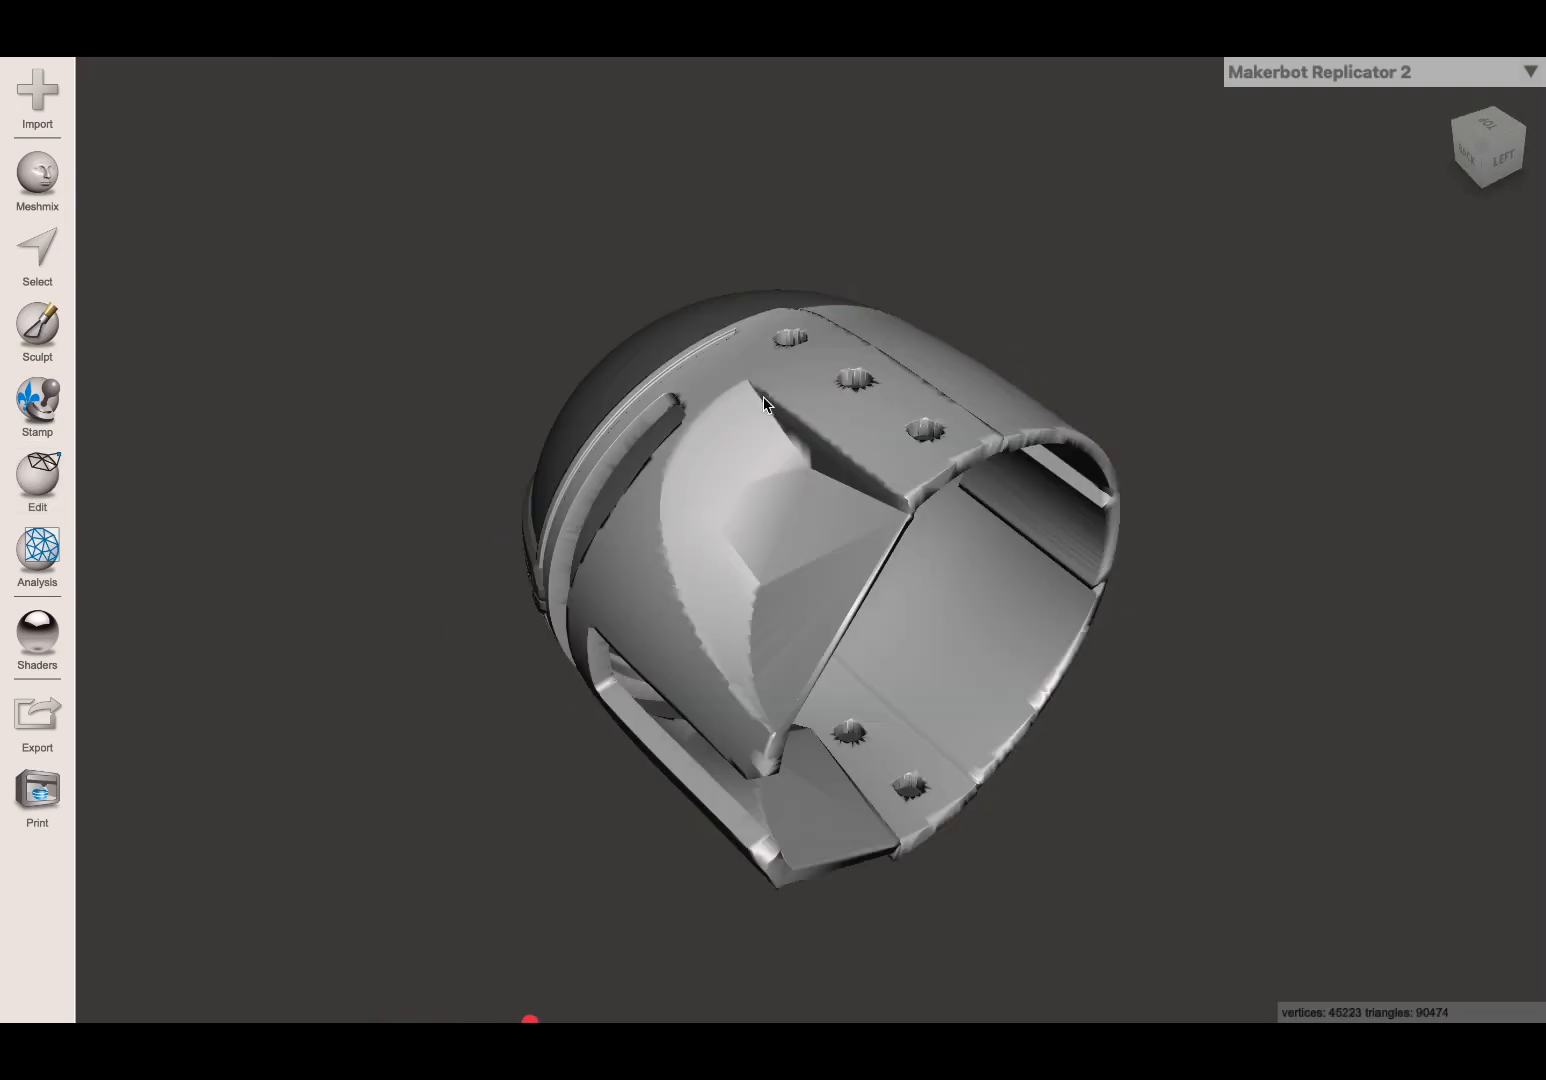
right_drag(761, 463, 656, 449)
click(27, 473)
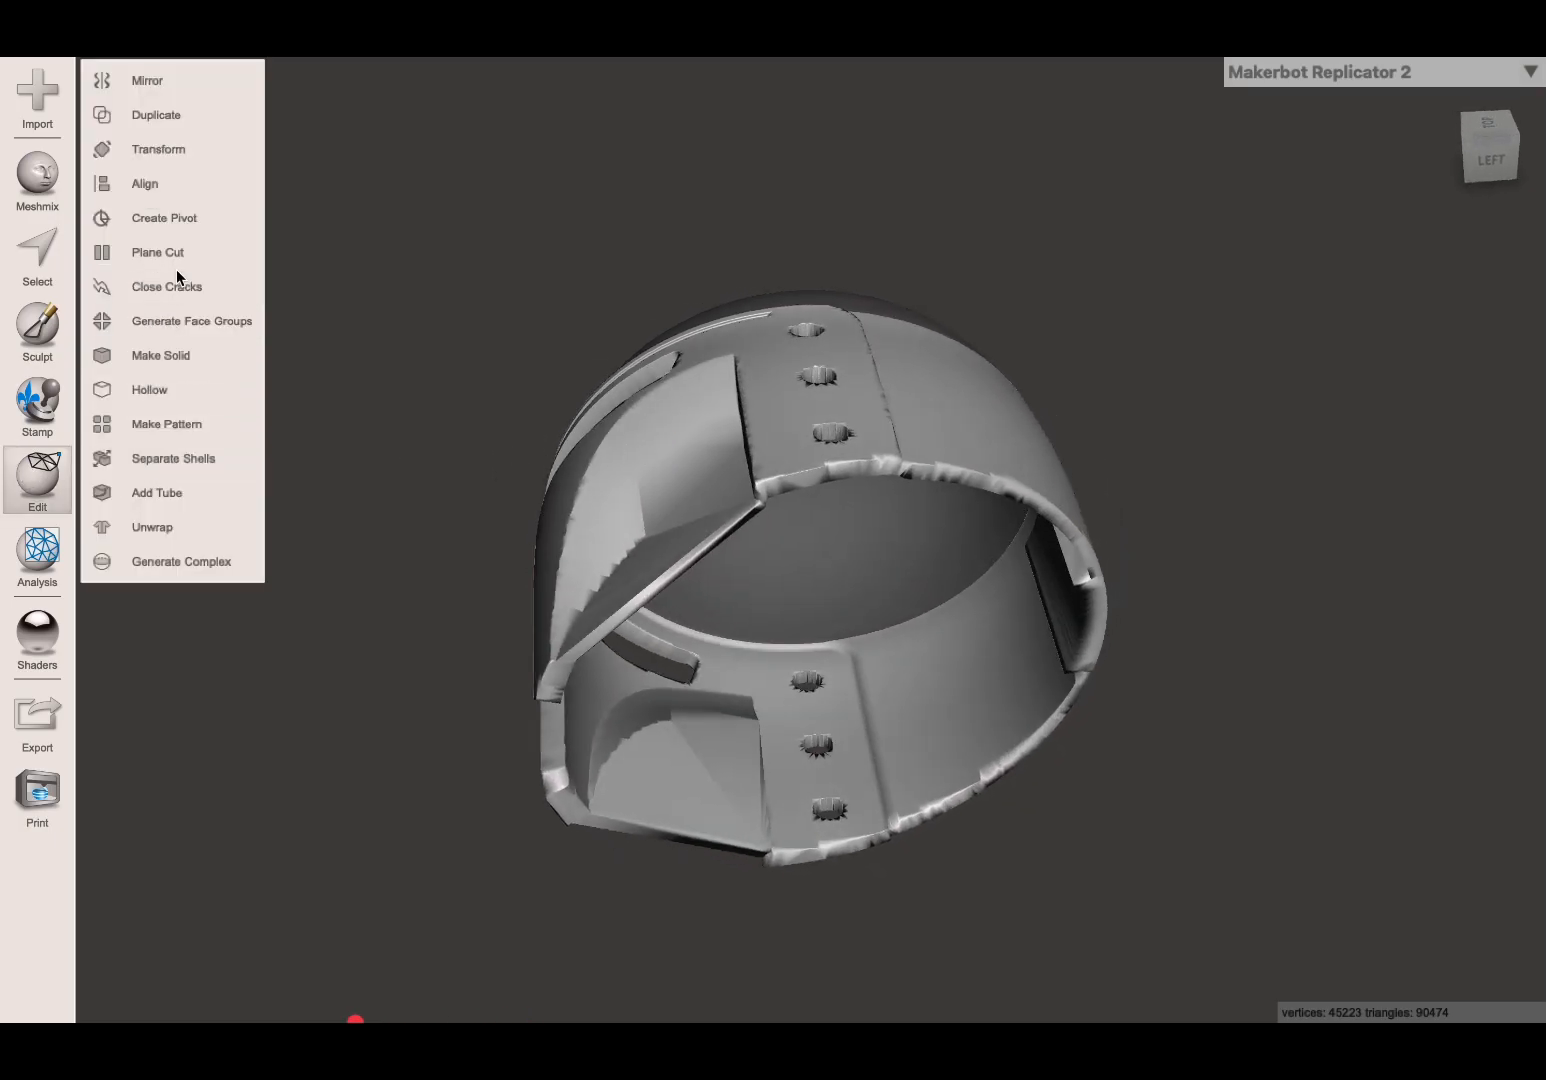
click(145, 252)
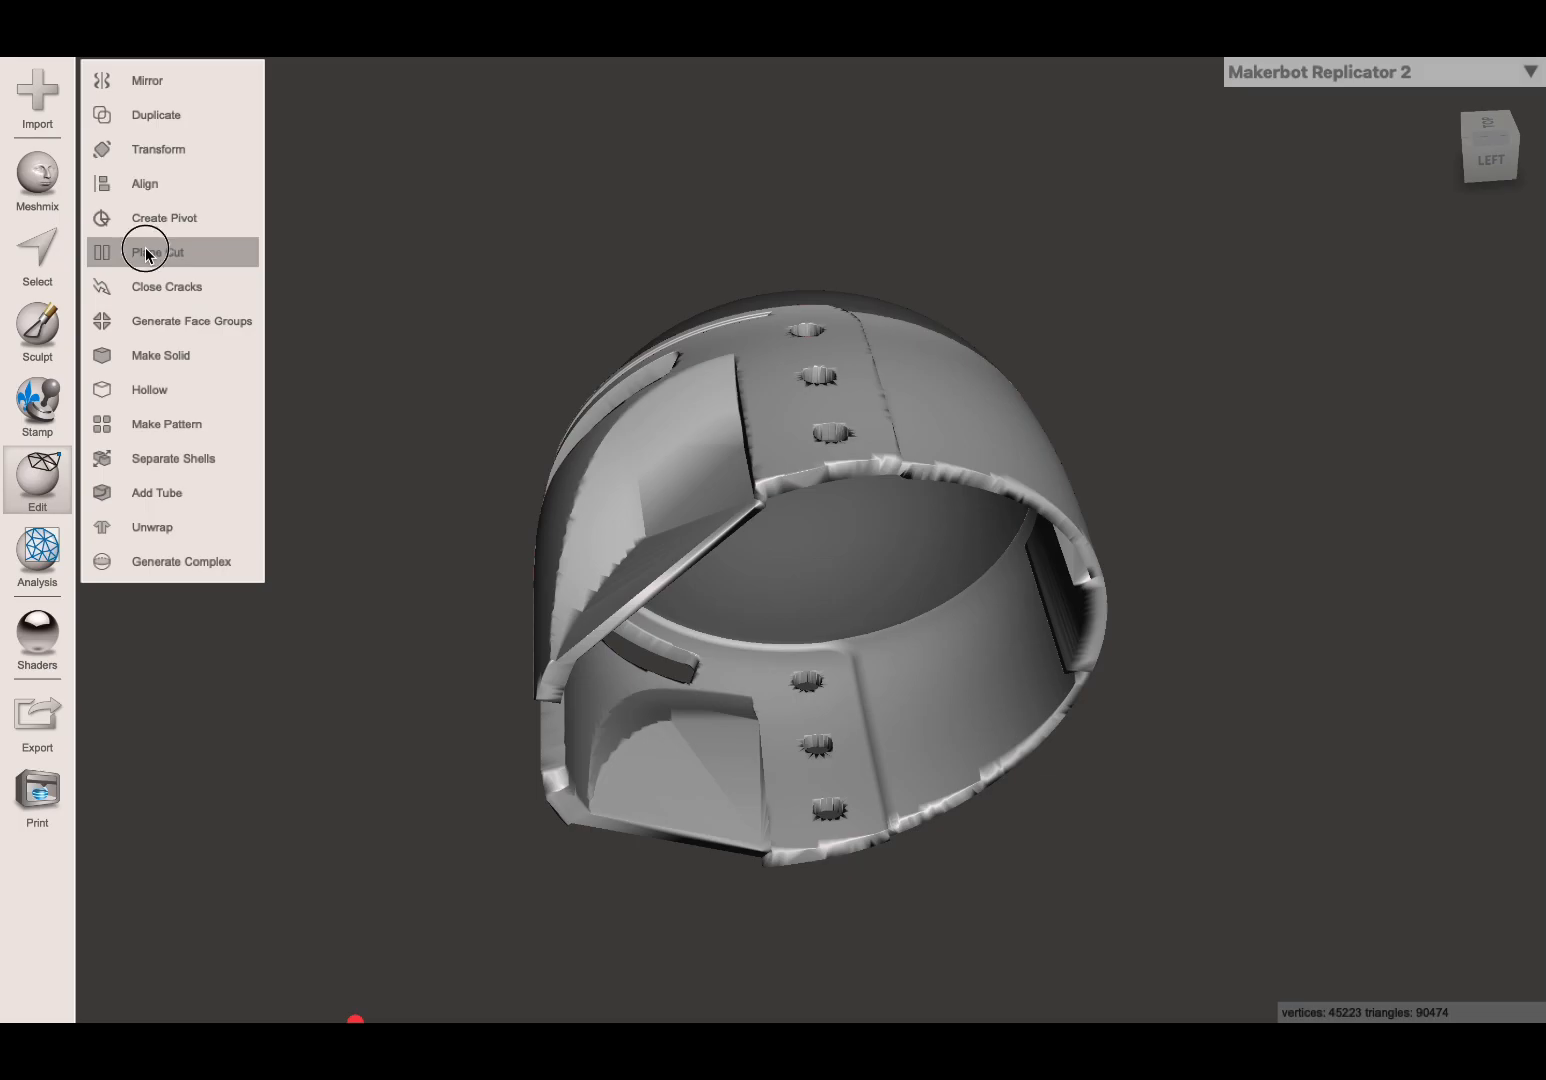
right_drag(616, 463, 610, 374)
drag(860, 512, 690, 438)
right_drag(552, 377, 731, 475)
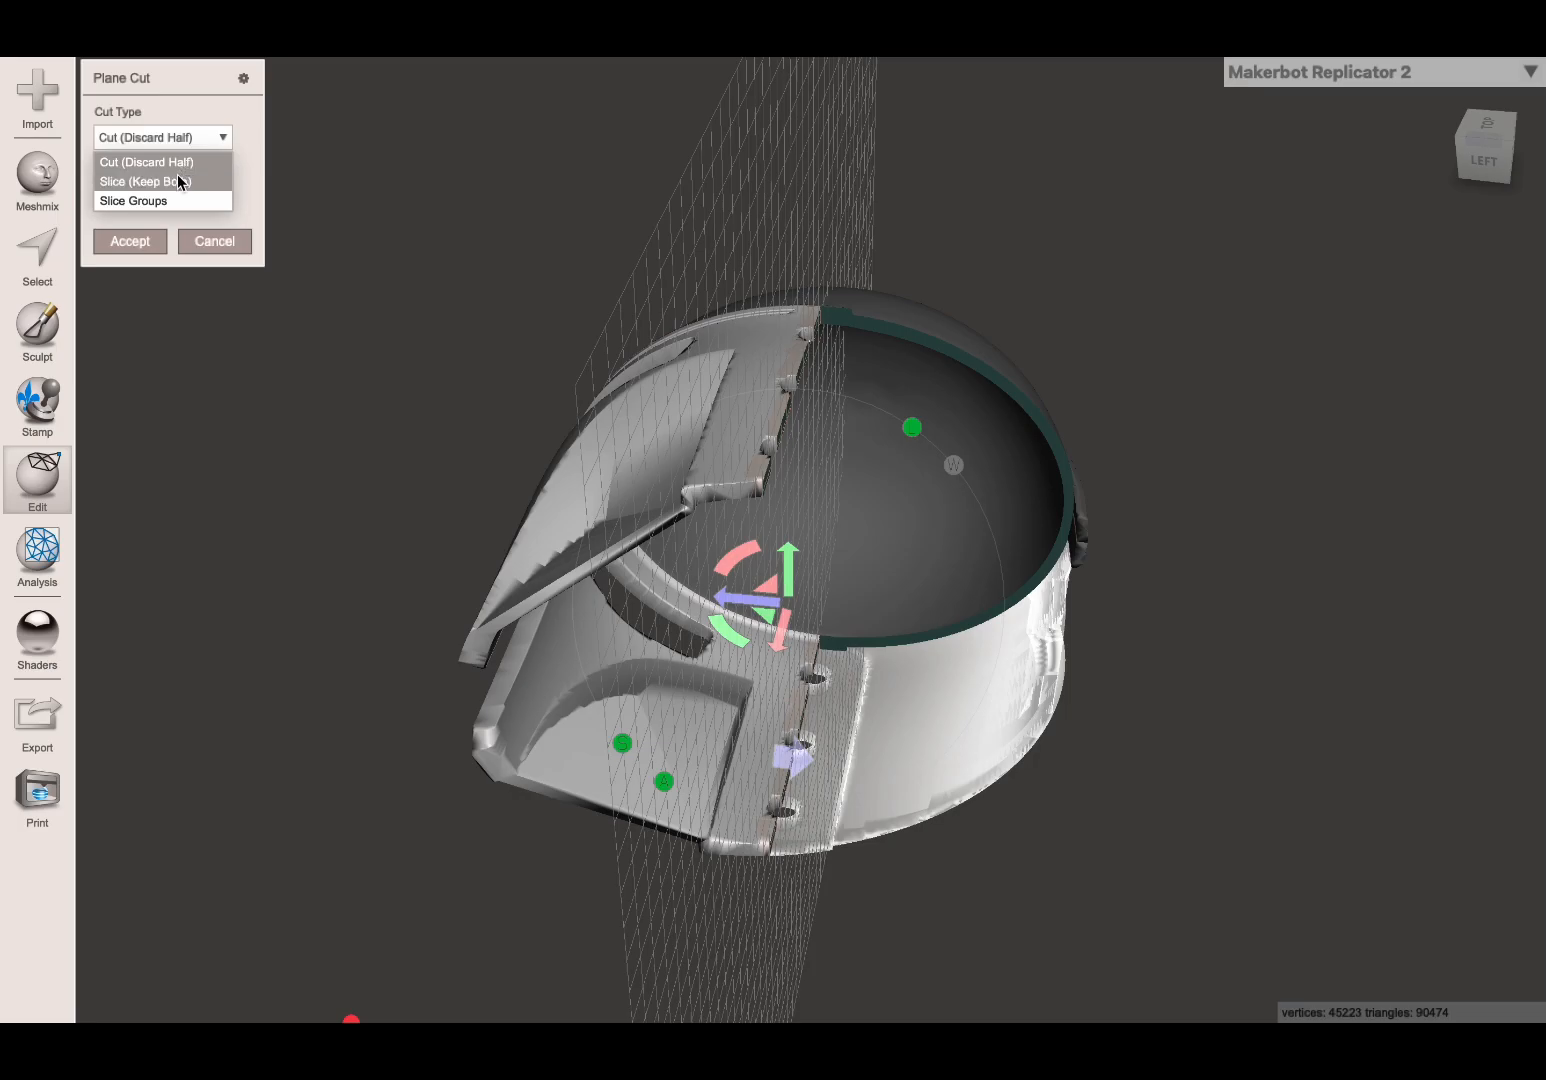
click(178, 181)
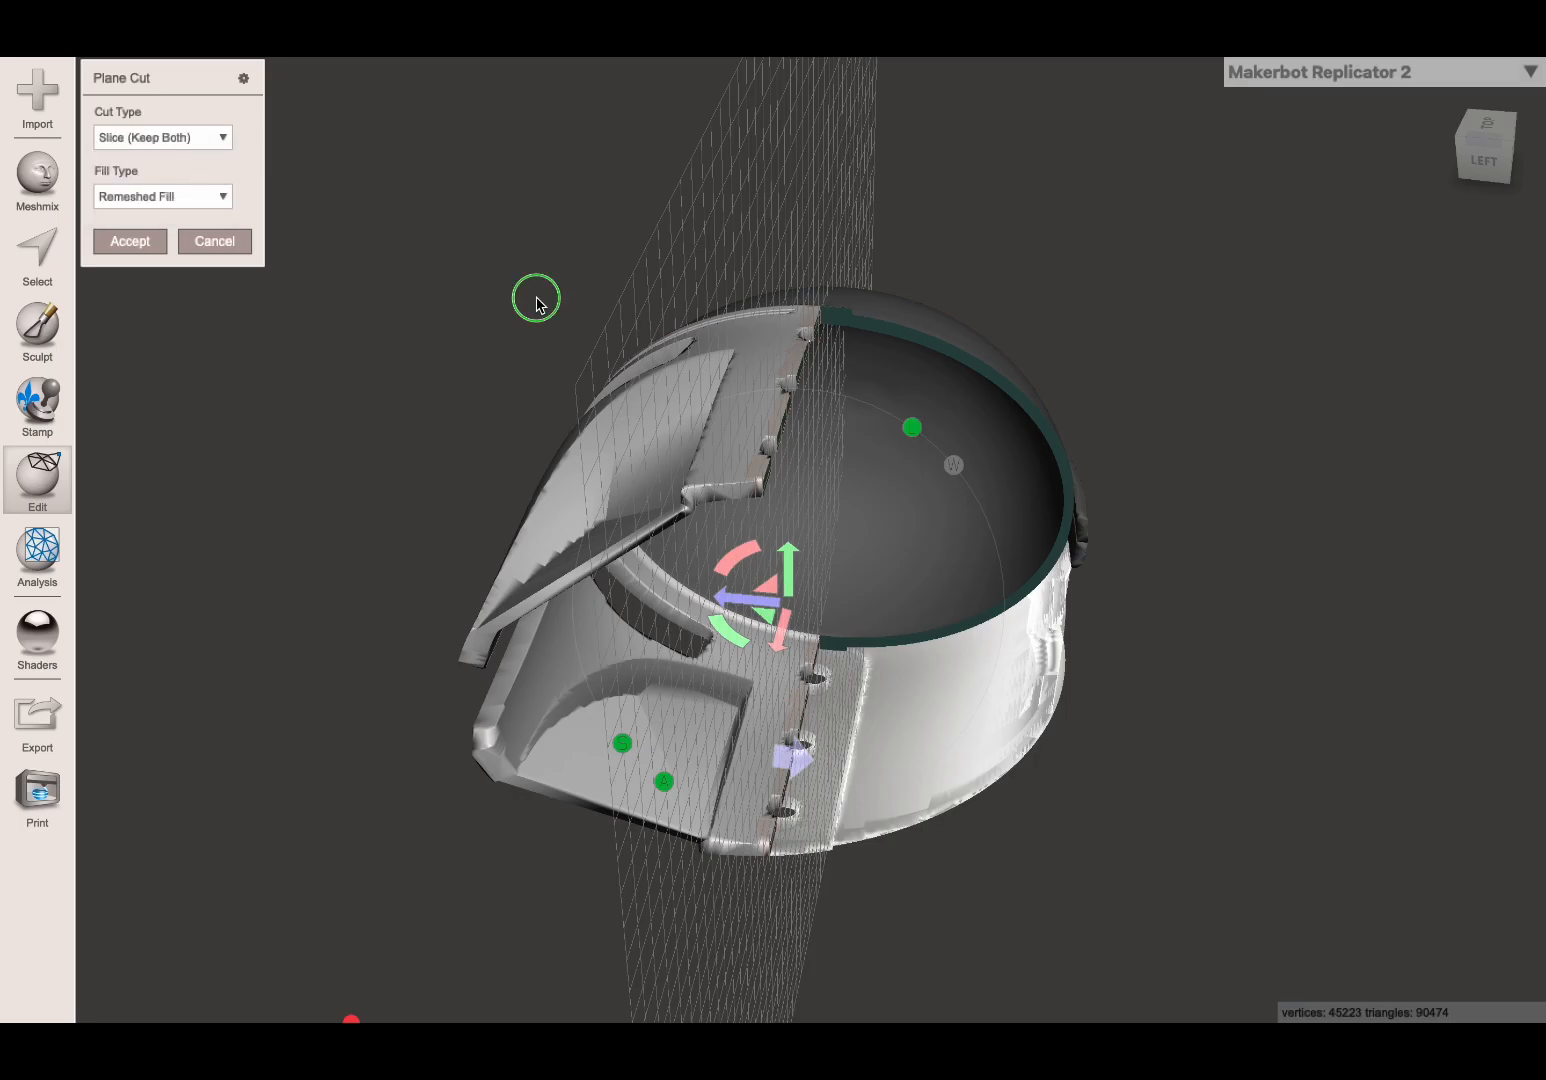
Align the cutting plane with the seam behind the row of side holes, and accept the slice.
right_drag(535, 296, 566, 296)
drag(728, 598, 815, 612)
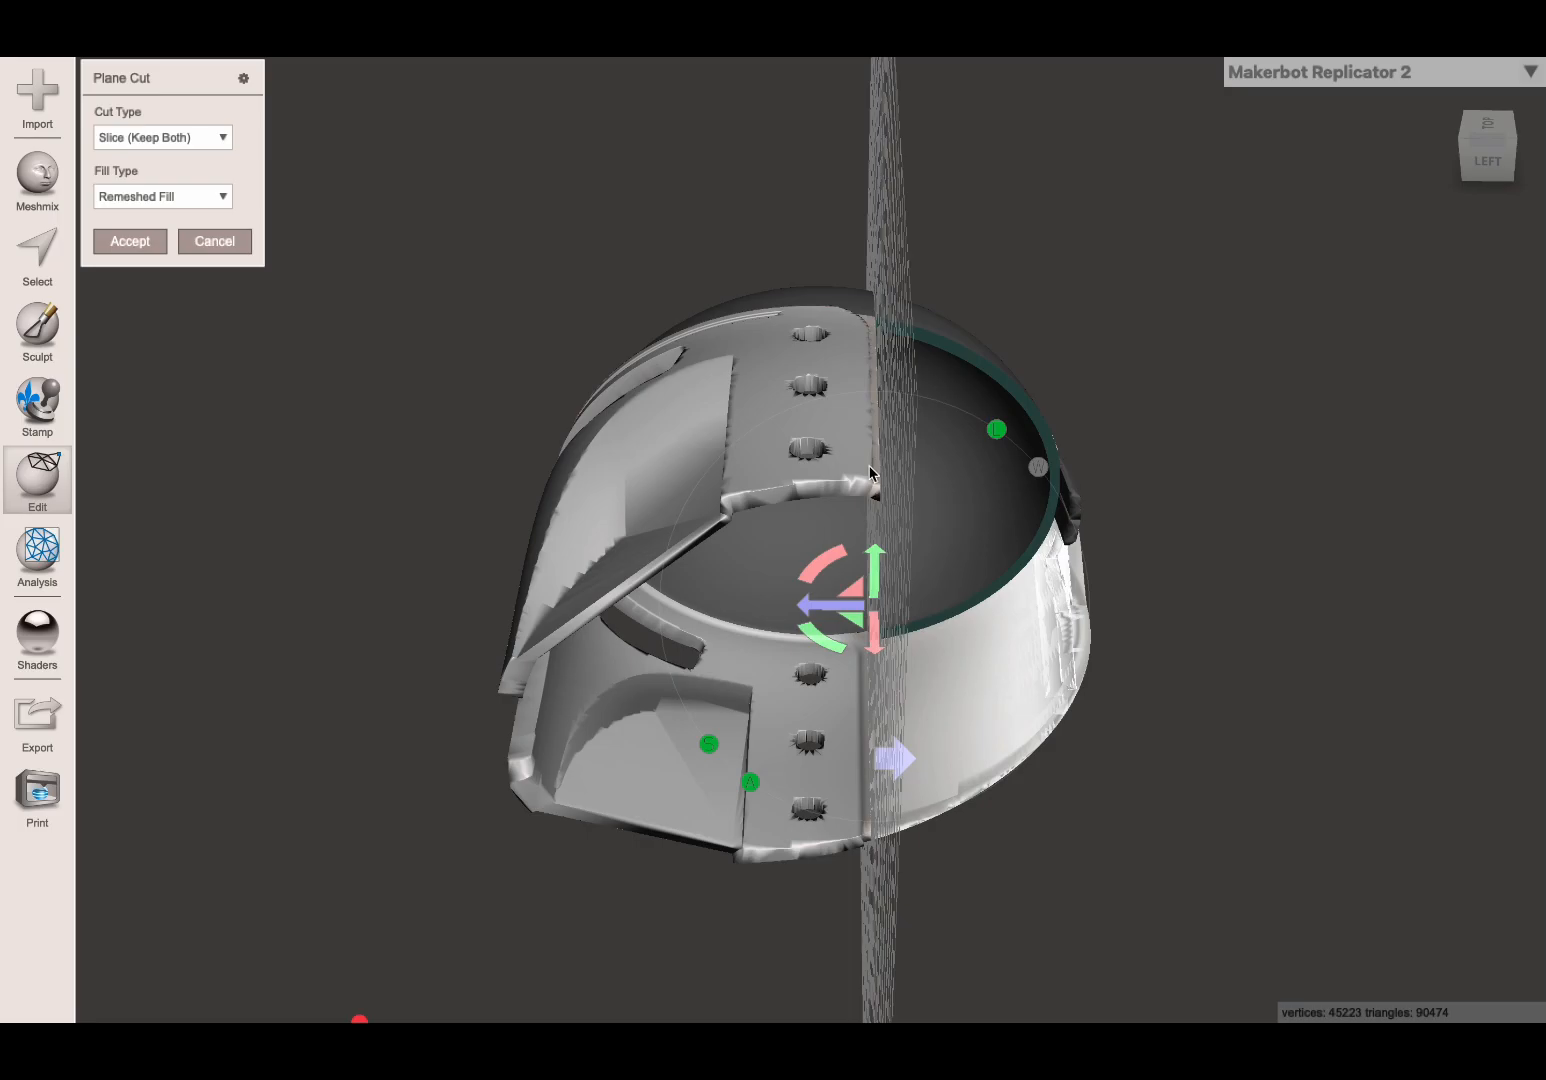
scroll(818, 614, up, 5)
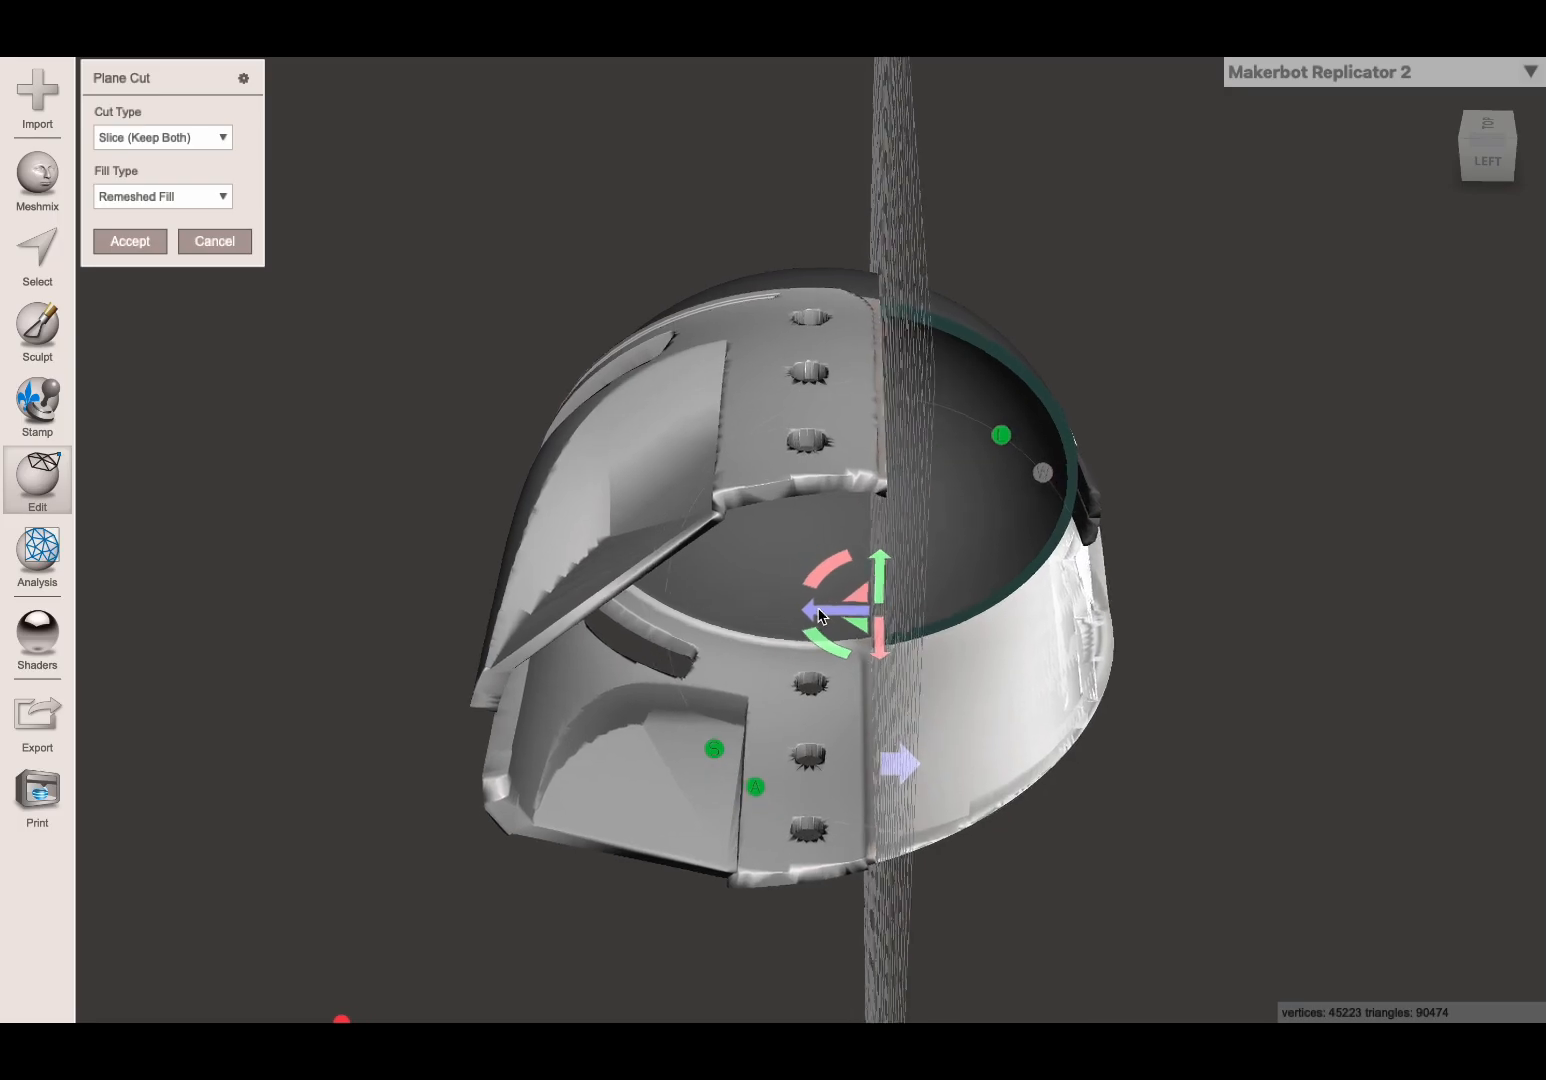
drag(866, 656, 856, 562)
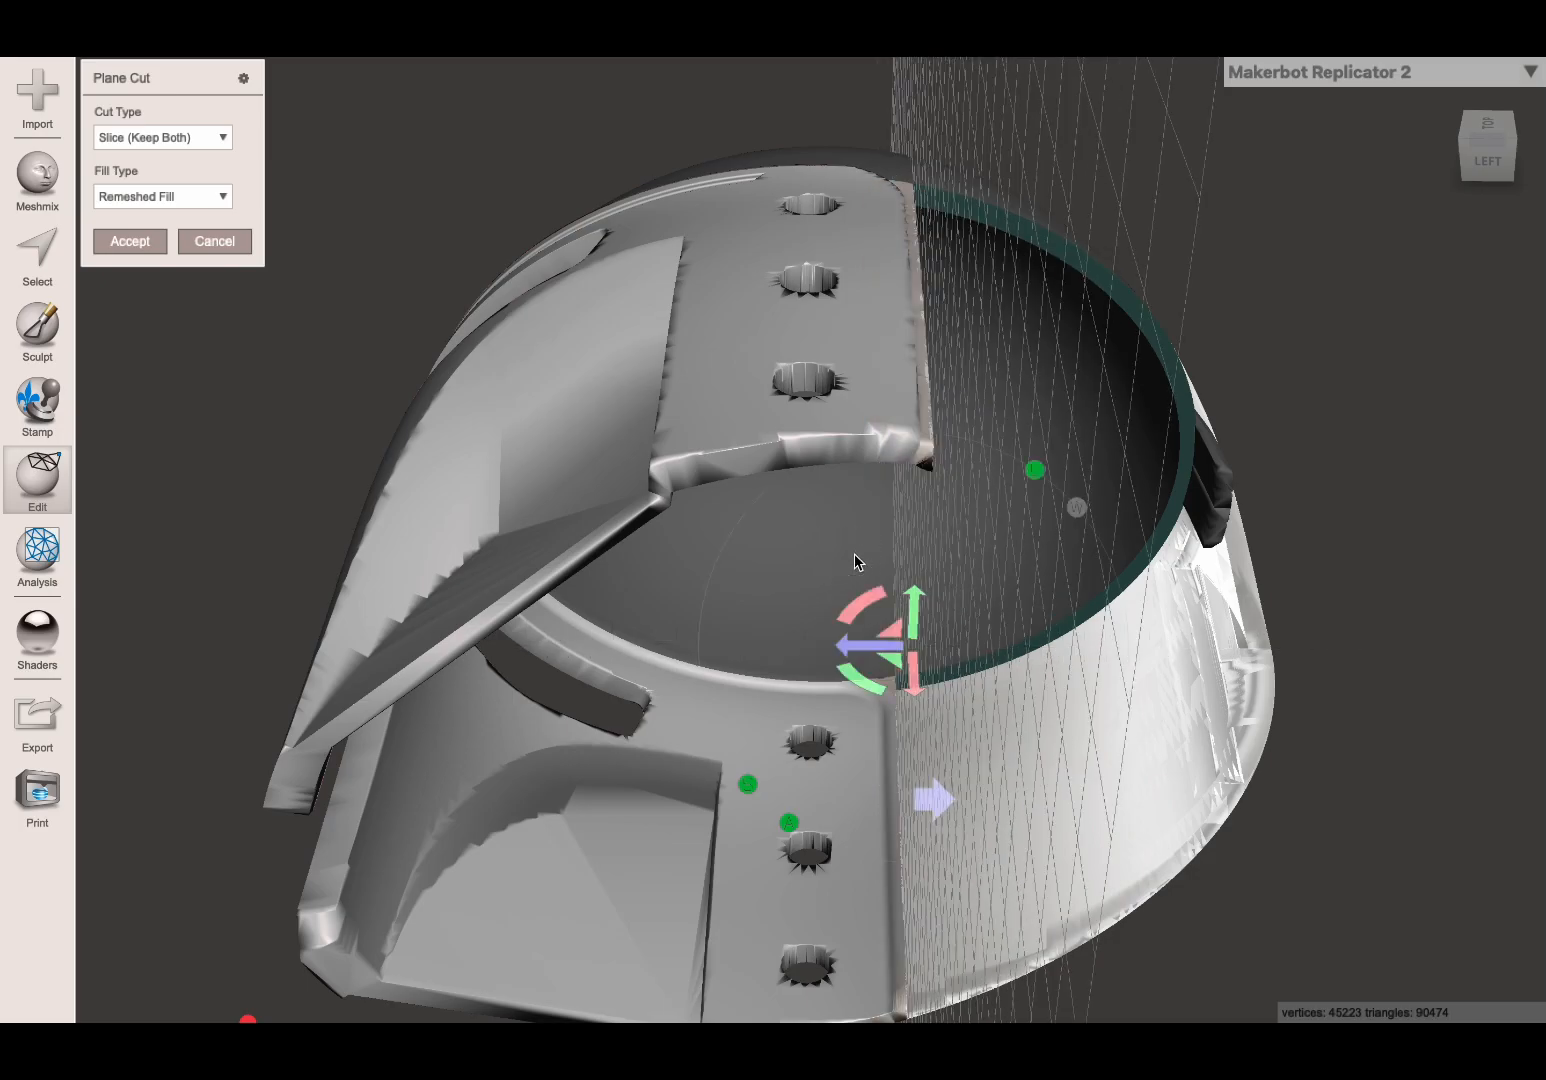
mouse_move(745, 392)
right_down()
mouse_move(649, 359)
mouse_move(664, 338)
mouse_move(628, 336)
mouse_move(766, 345)
mouse_move(758, 358)
right_up()
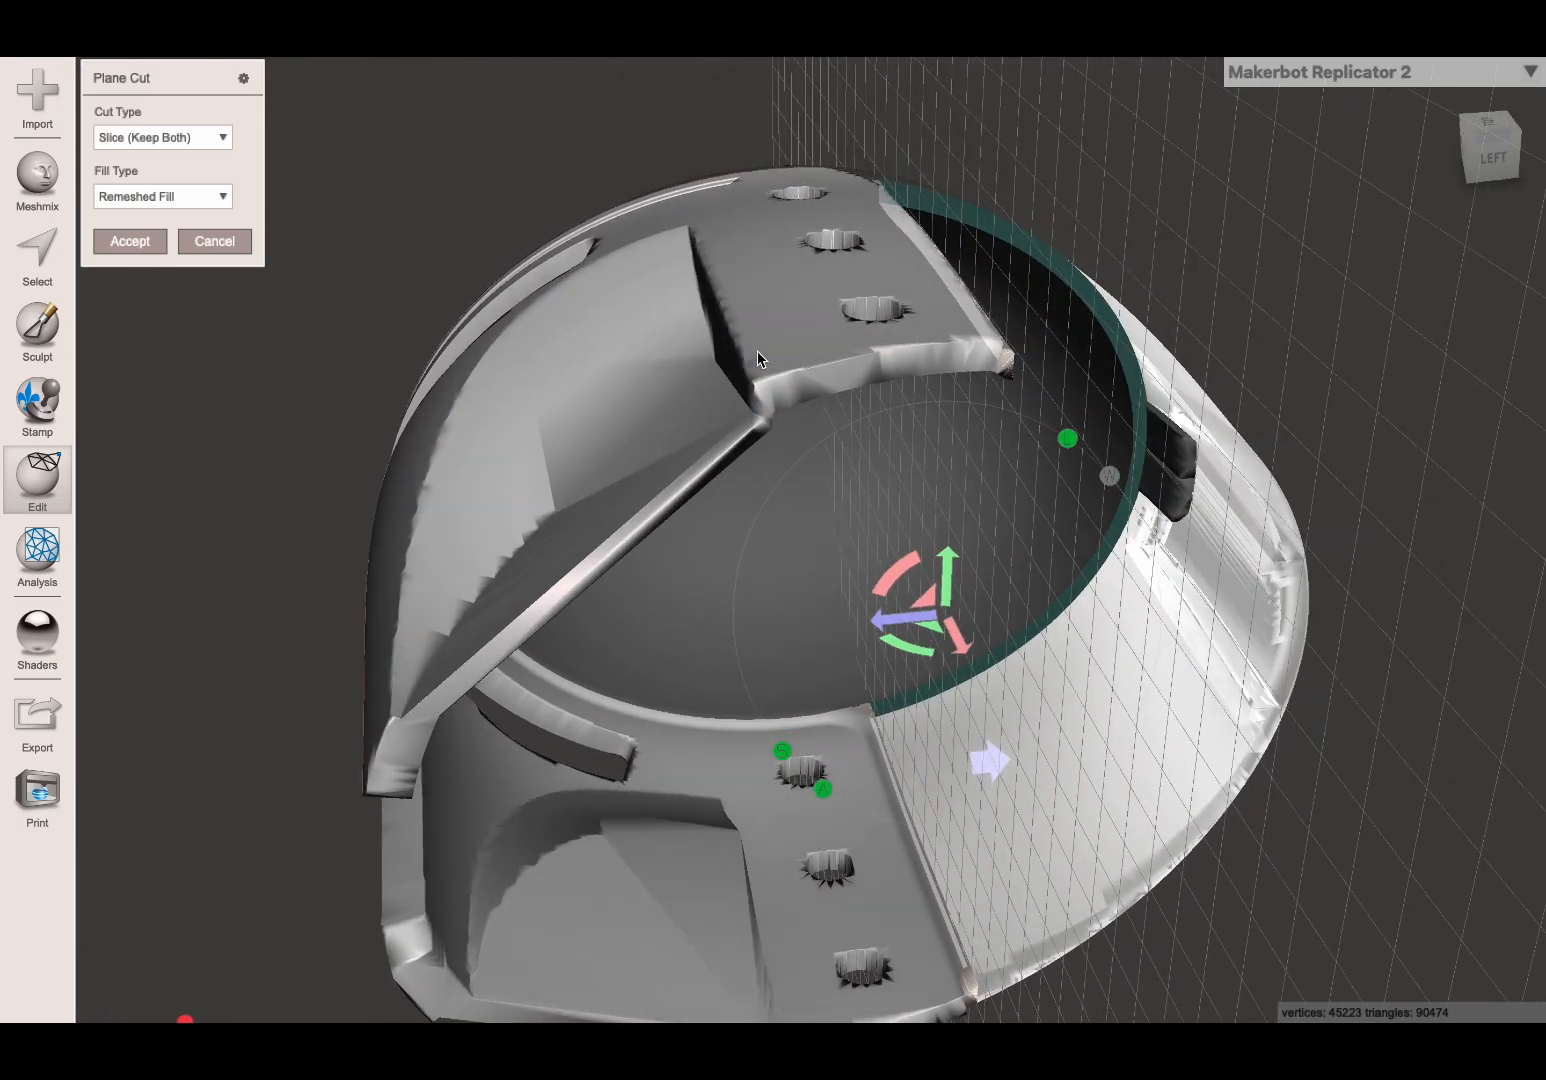
mouse_move(885, 621)
mouse_down()
mouse_move(856, 617)
mouse_move(872, 612)
mouse_up()
scroll(670, 515, down, 4)
right_drag(670, 511, 601, 504)
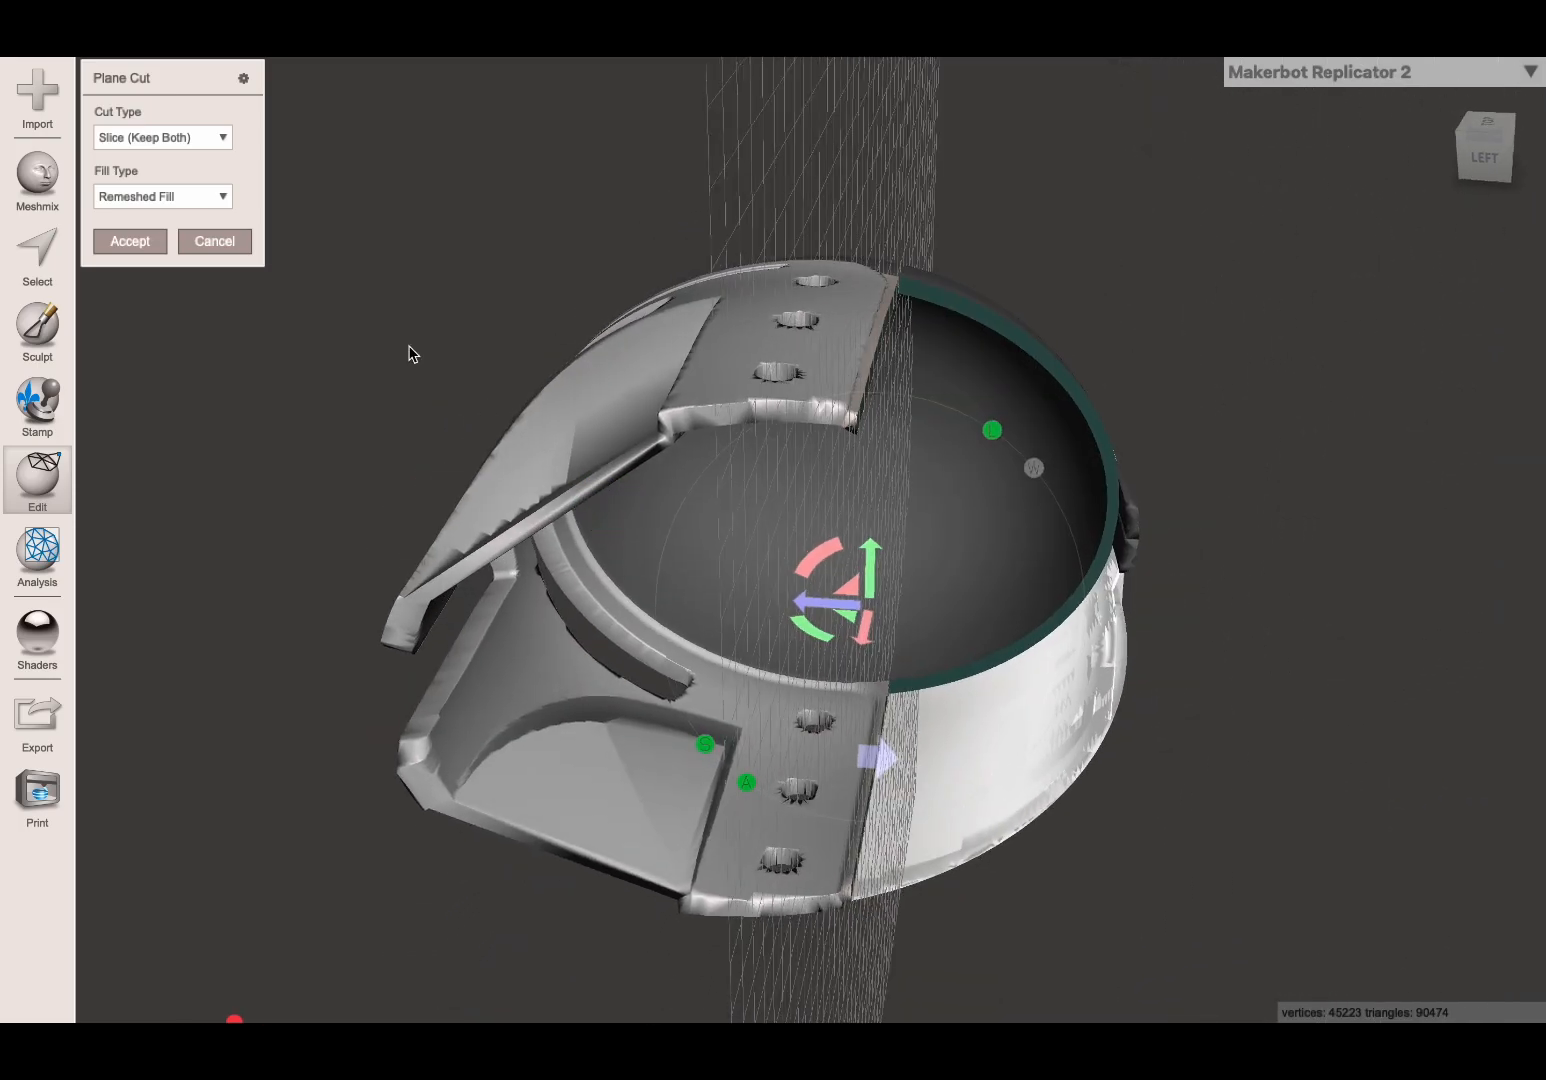
click(127, 242)
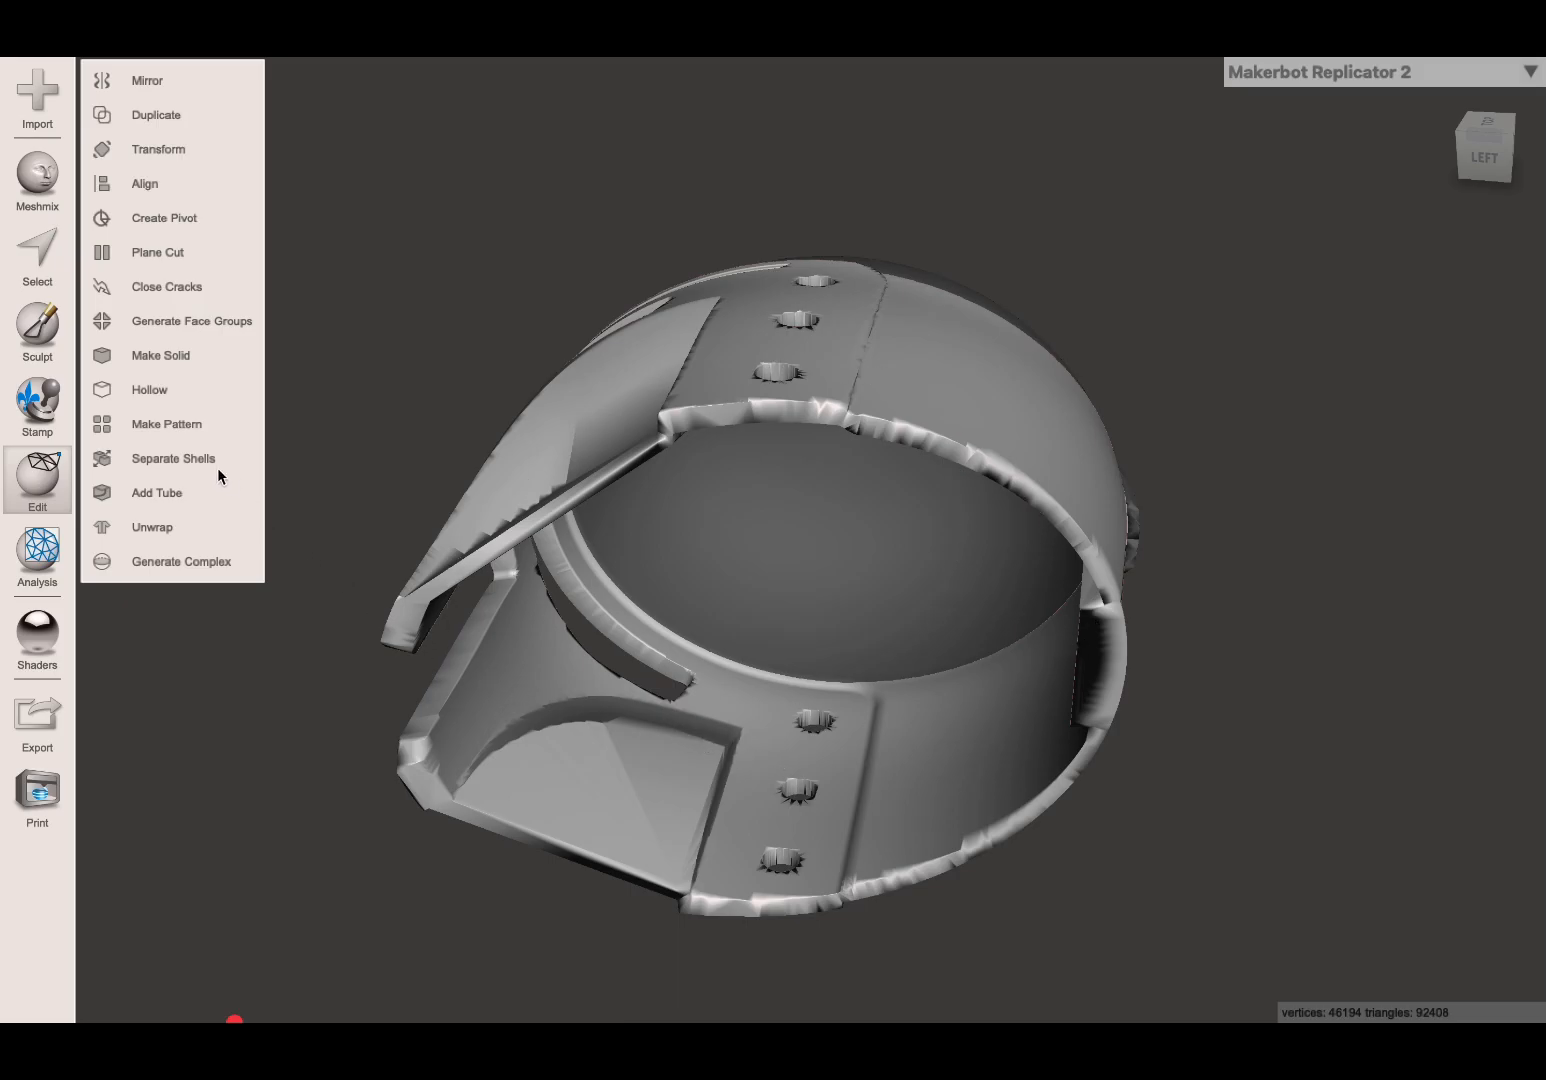
Split the sliced lower section into face and back objects with Separate Shells, and close the Object Browser.
scroll(639, 428, down, 3)
right_drag(639, 428, 662, 492)
click(172, 459)
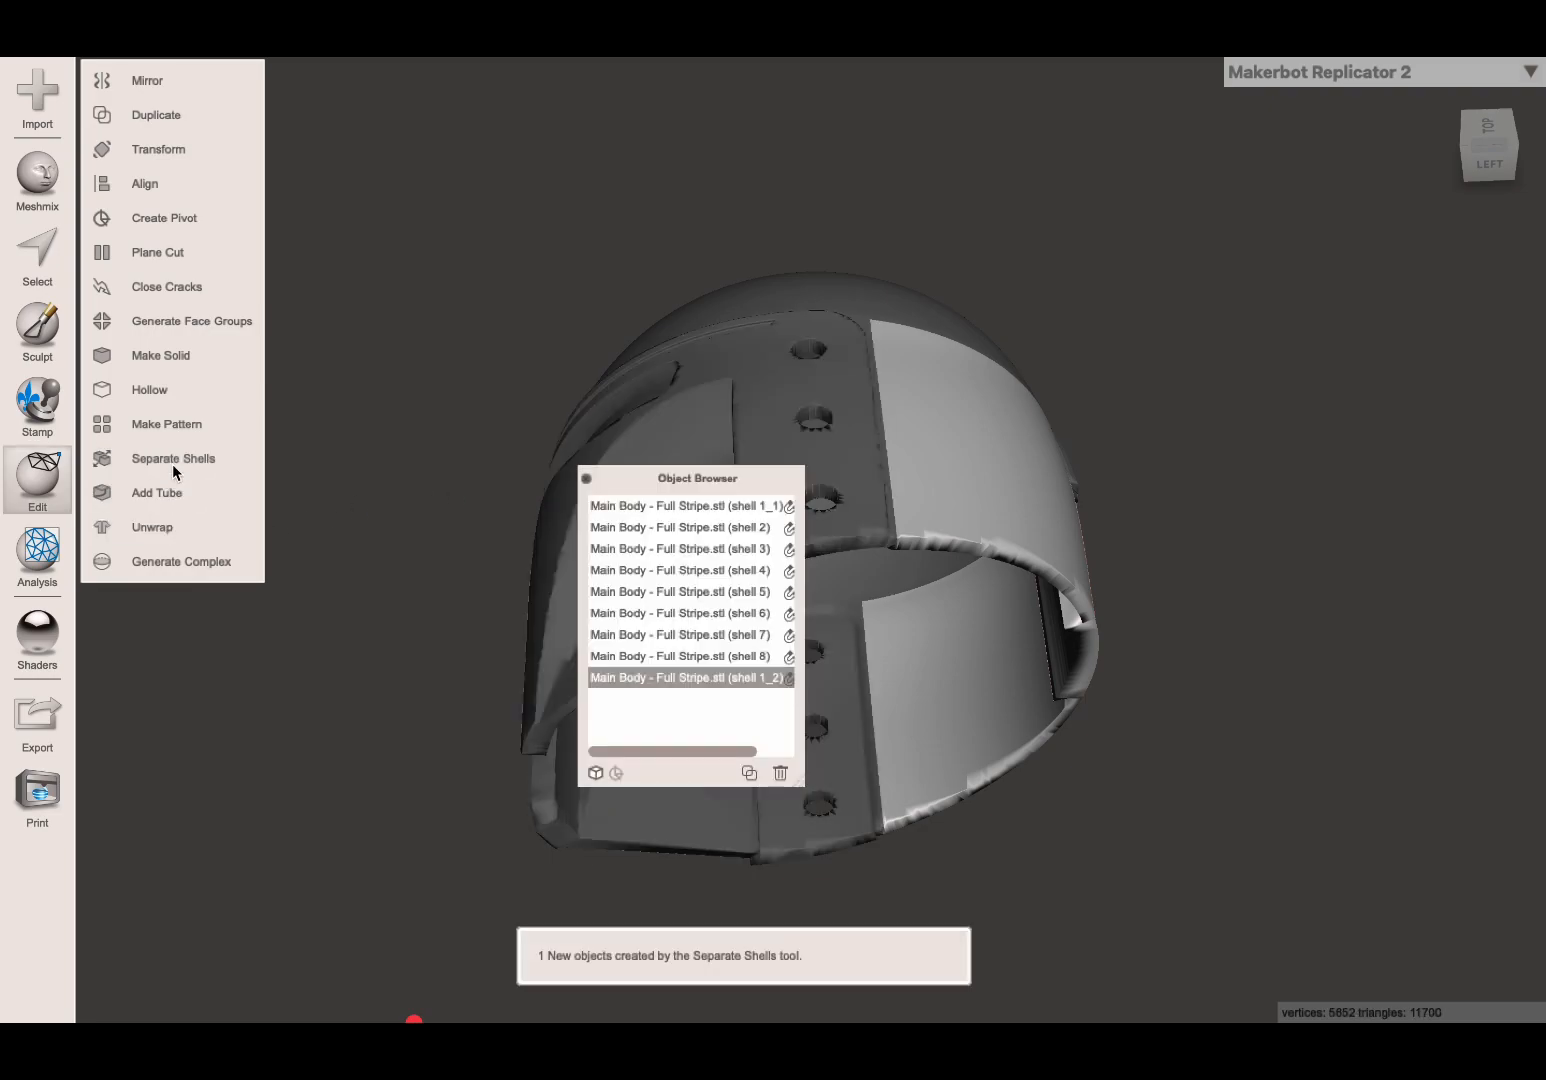
click(586, 479)
Select the face section, the back section and the small stripe parts one after another to check the separated shells.
right_drag(985, 515, 1052, 530)
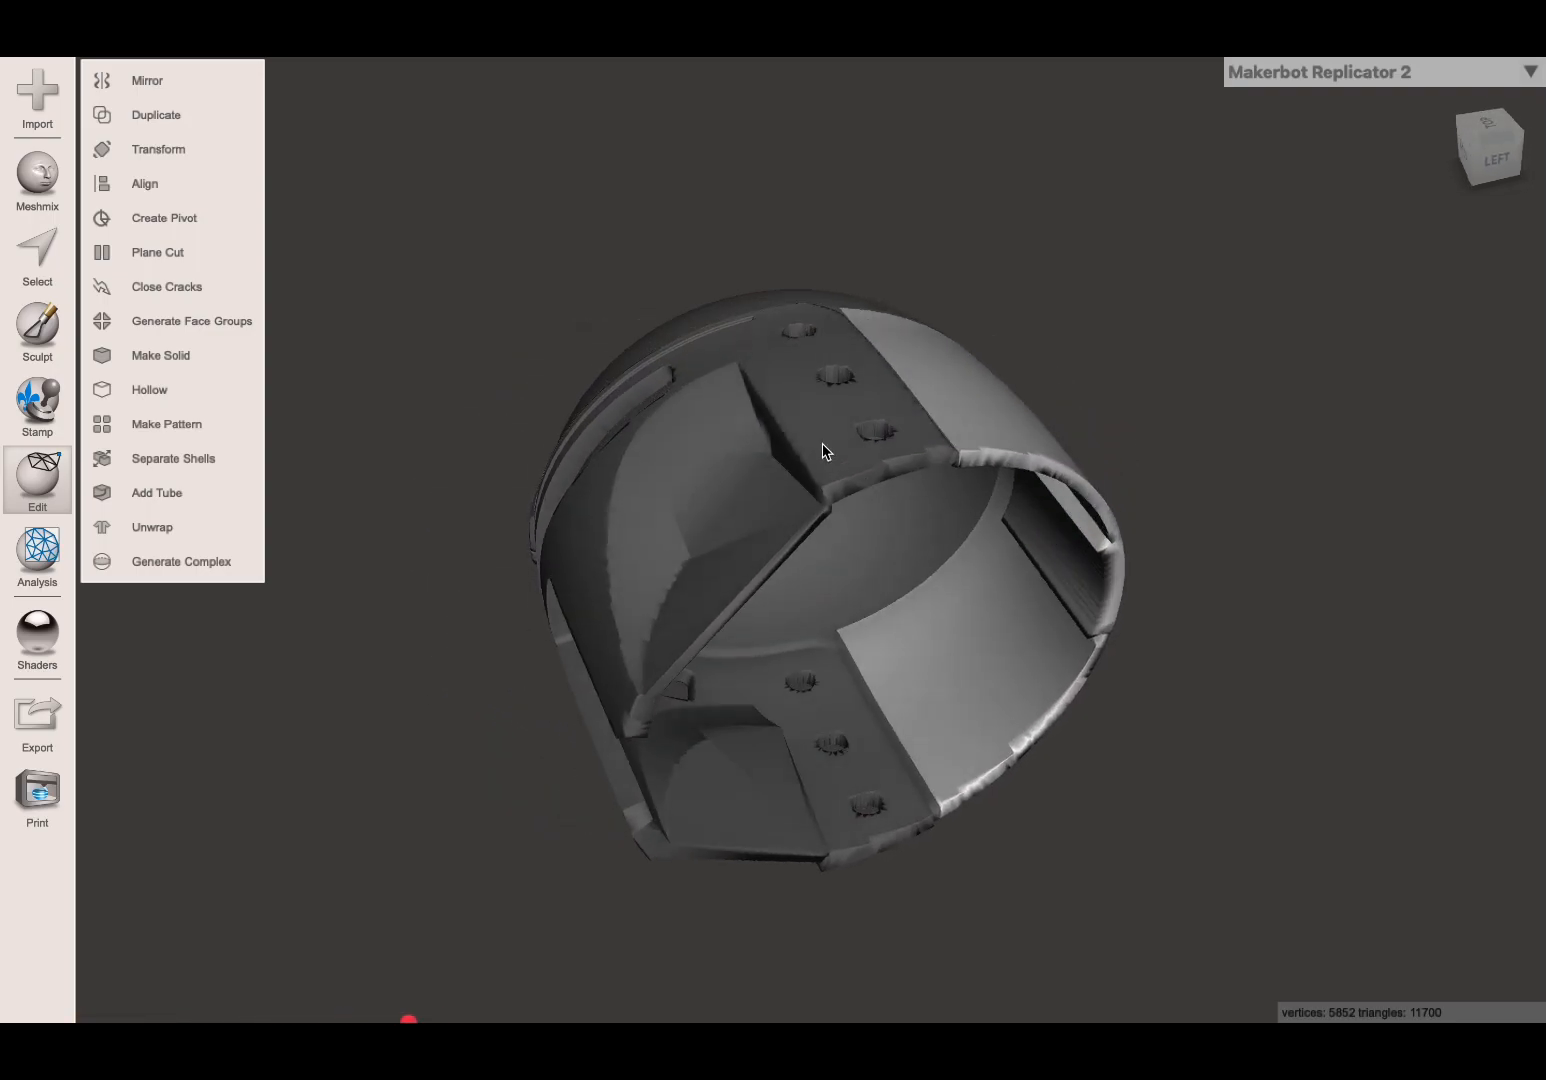
click(791, 440)
right_drag(622, 474, 569, 428)
click(632, 418)
click(608, 630)
right_drag(573, 589, 958, 558)
click(766, 587)
click(765, 612)
click(844, 590)
click(846, 618)
Select the dome together with its stripe parts and inspect them as one group.
right_drag(866, 540, 476, 471)
right_drag(560, 422, 507, 614)
click(650, 542)
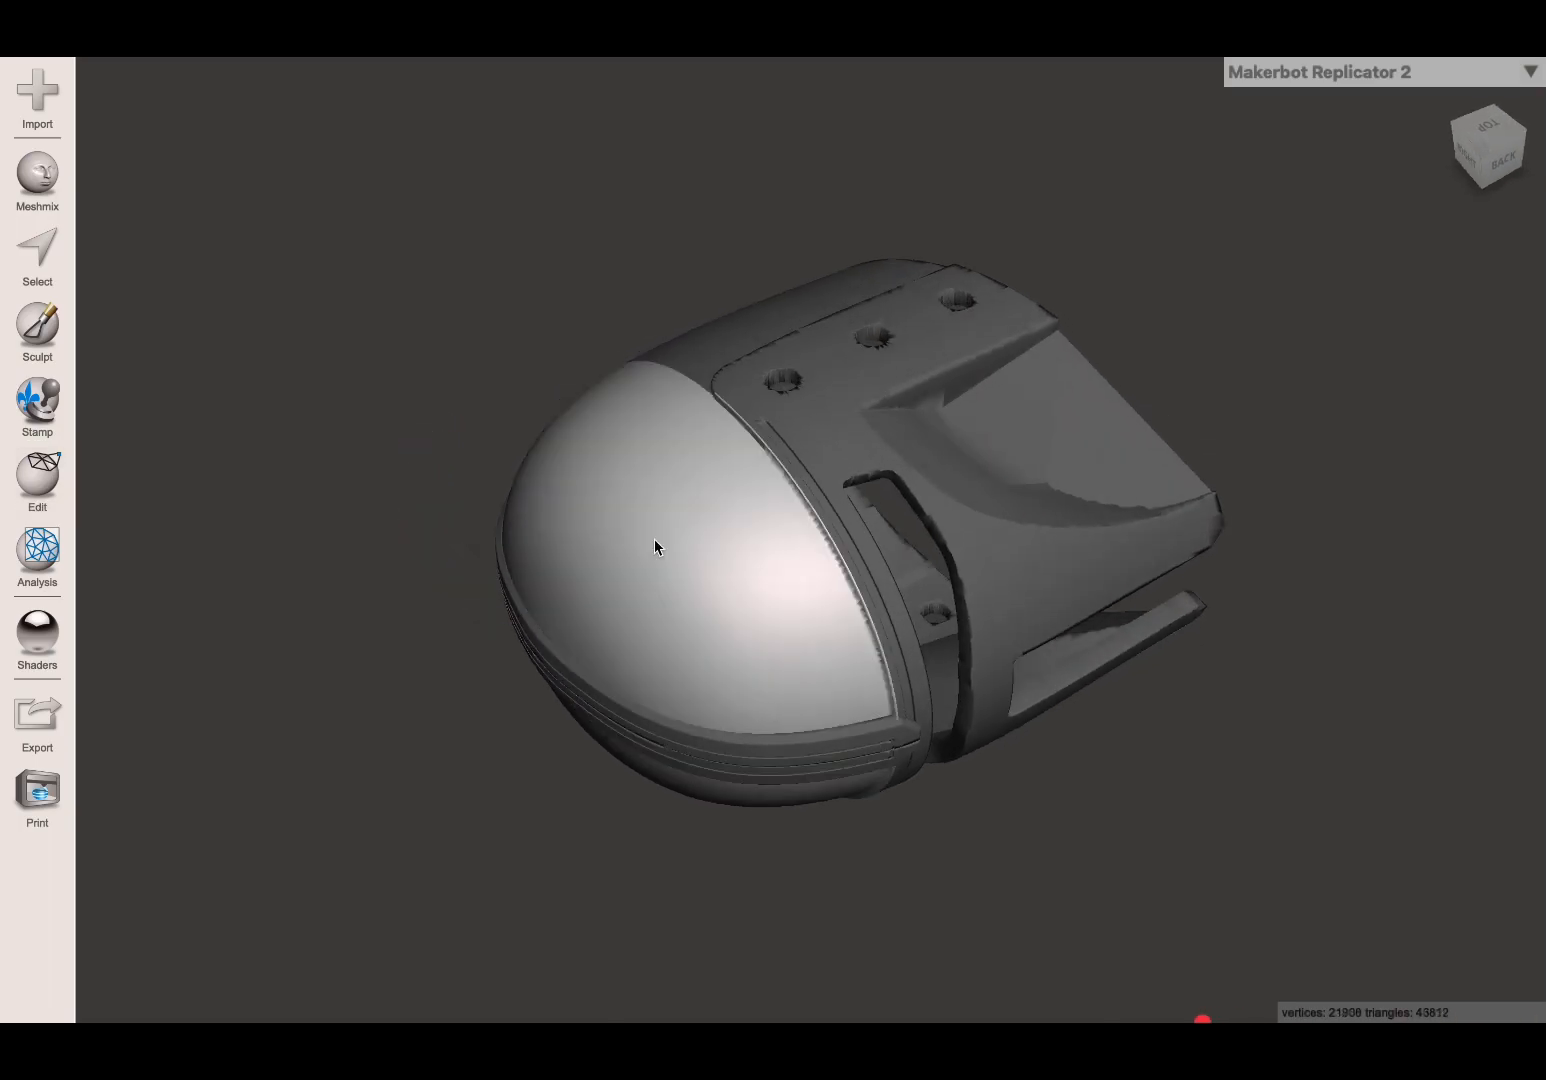
right_drag(504, 535, 709, 539)
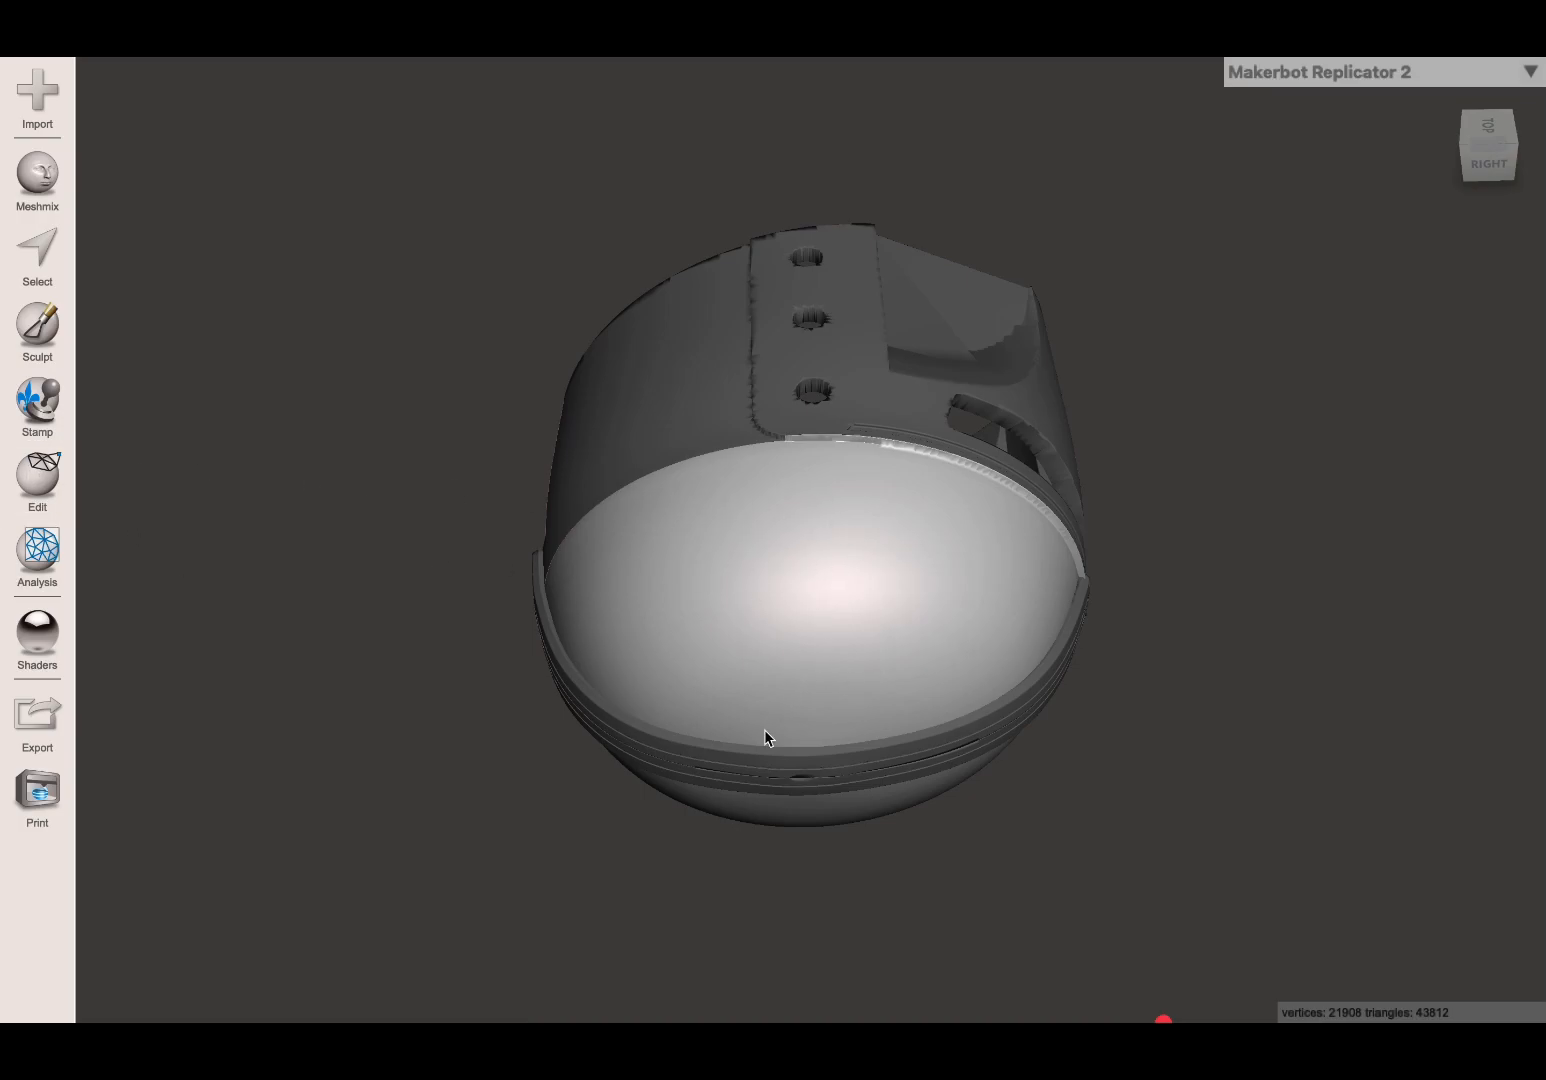
right_drag(765, 730, 761, 682)
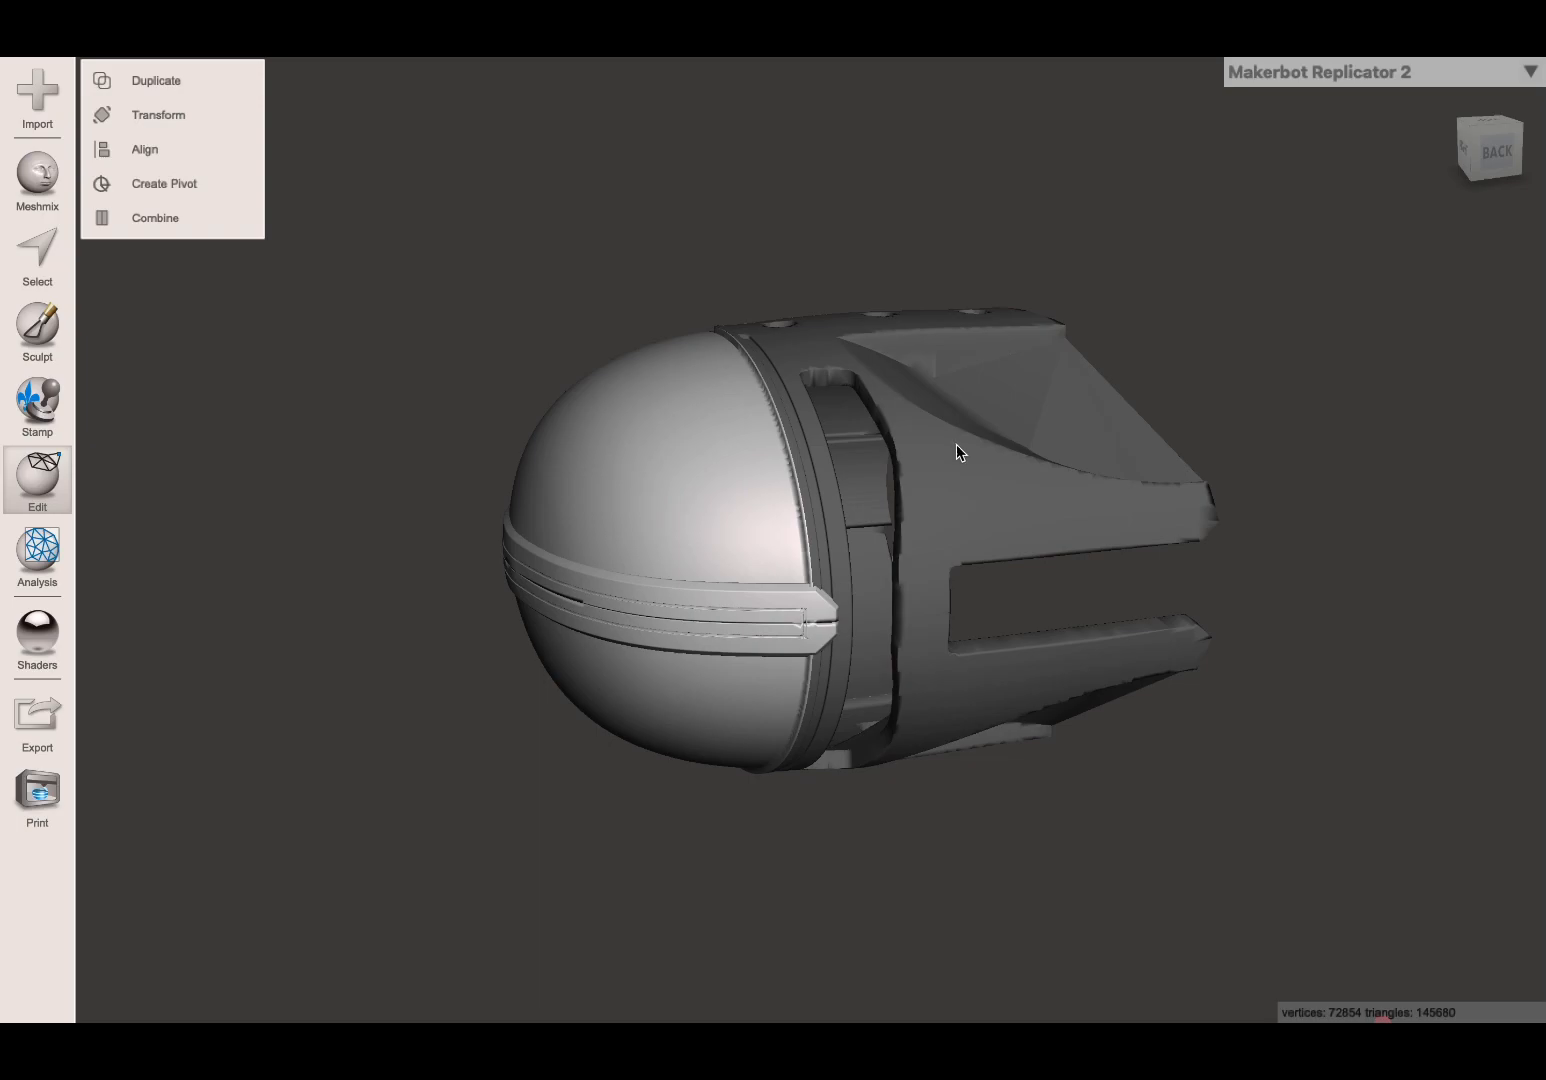
Export the face section to the Desktop as "Commandalorian - Face" in STL Binary Format (*.stl).
click(996, 512)
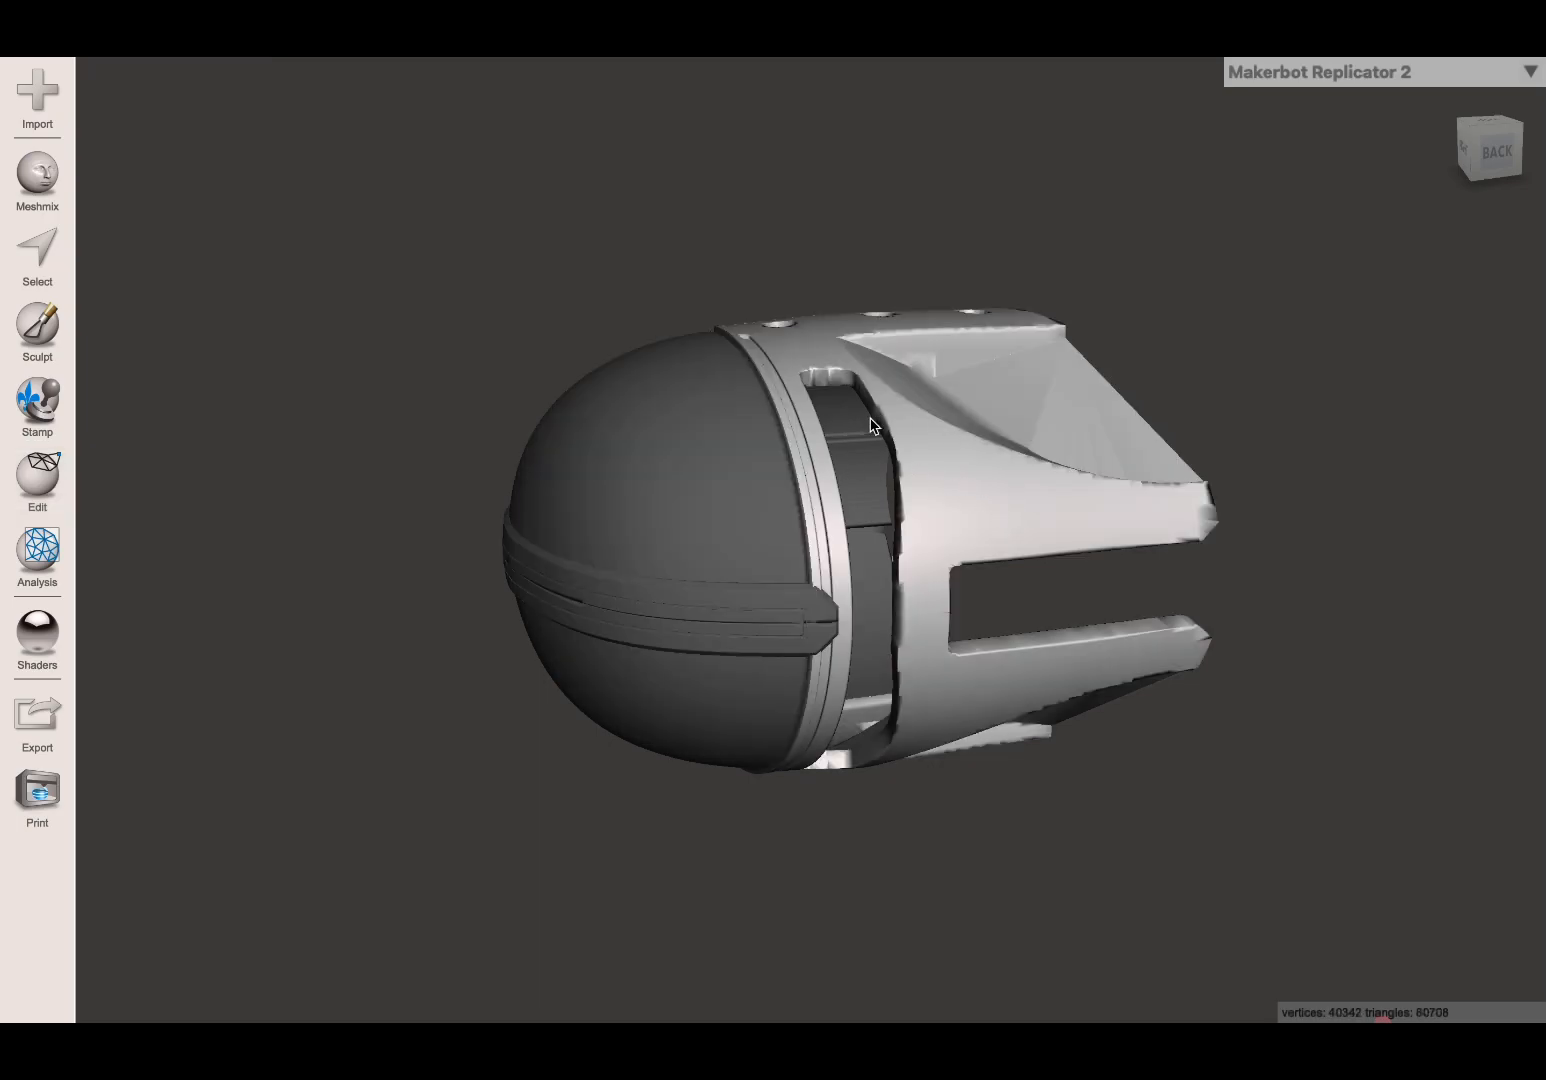
right_drag(951, 434, 919, 503)
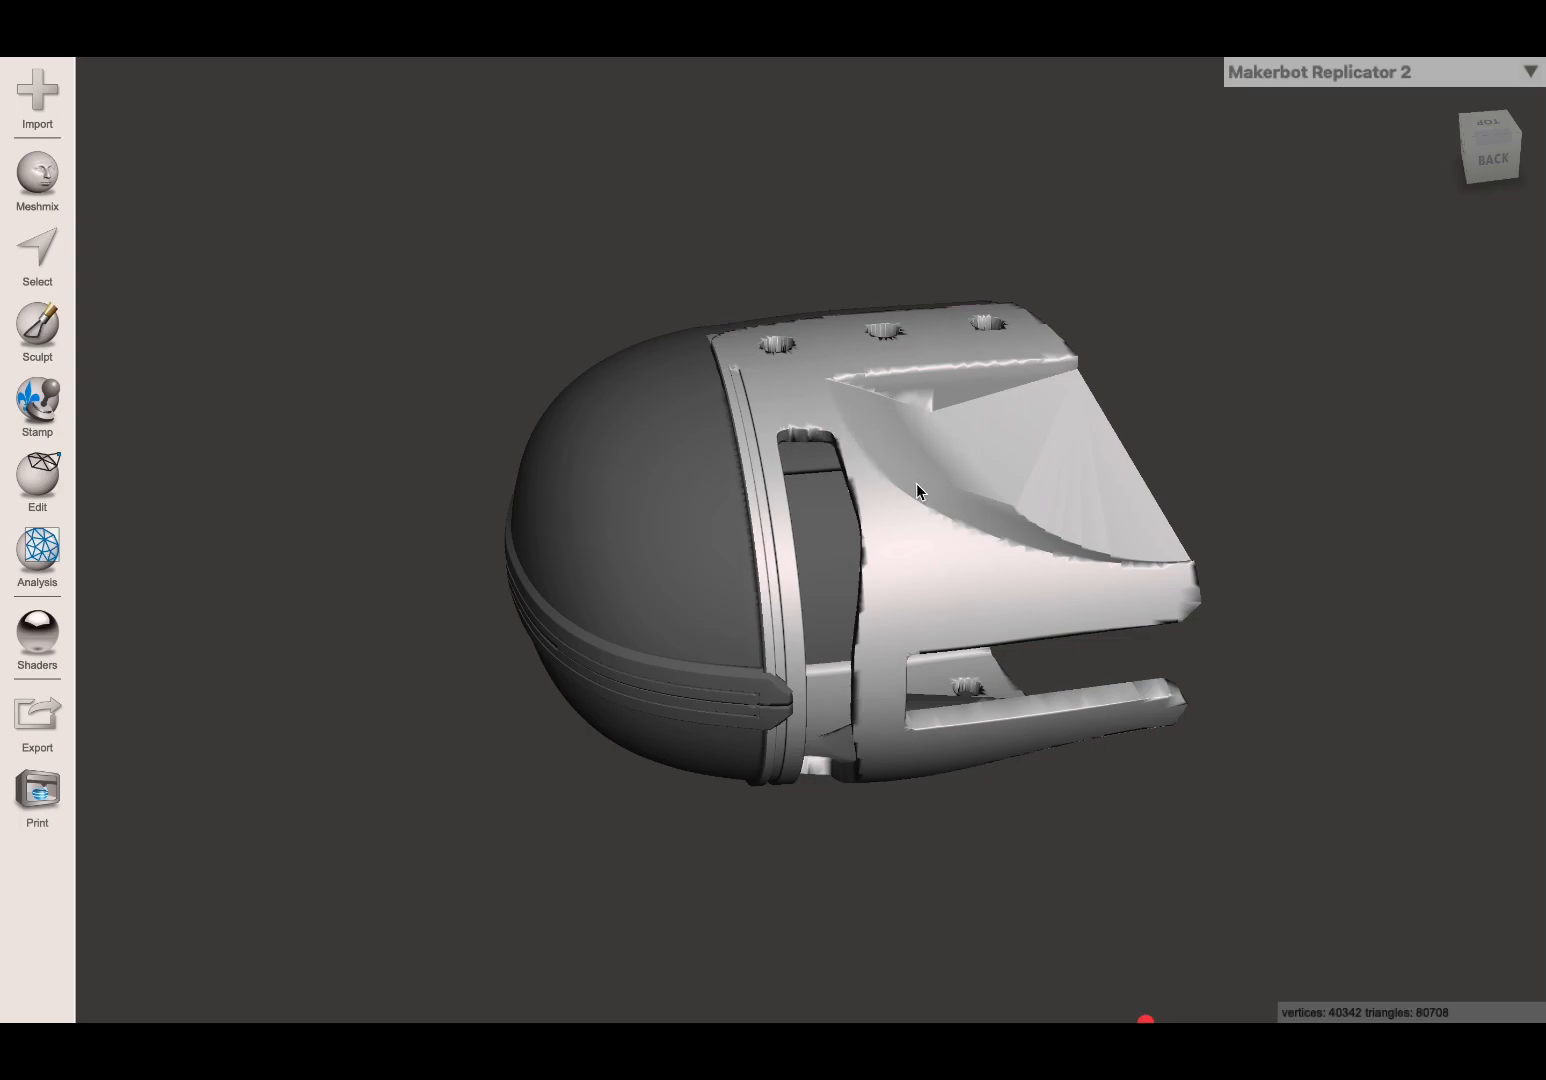
click(48, 713)
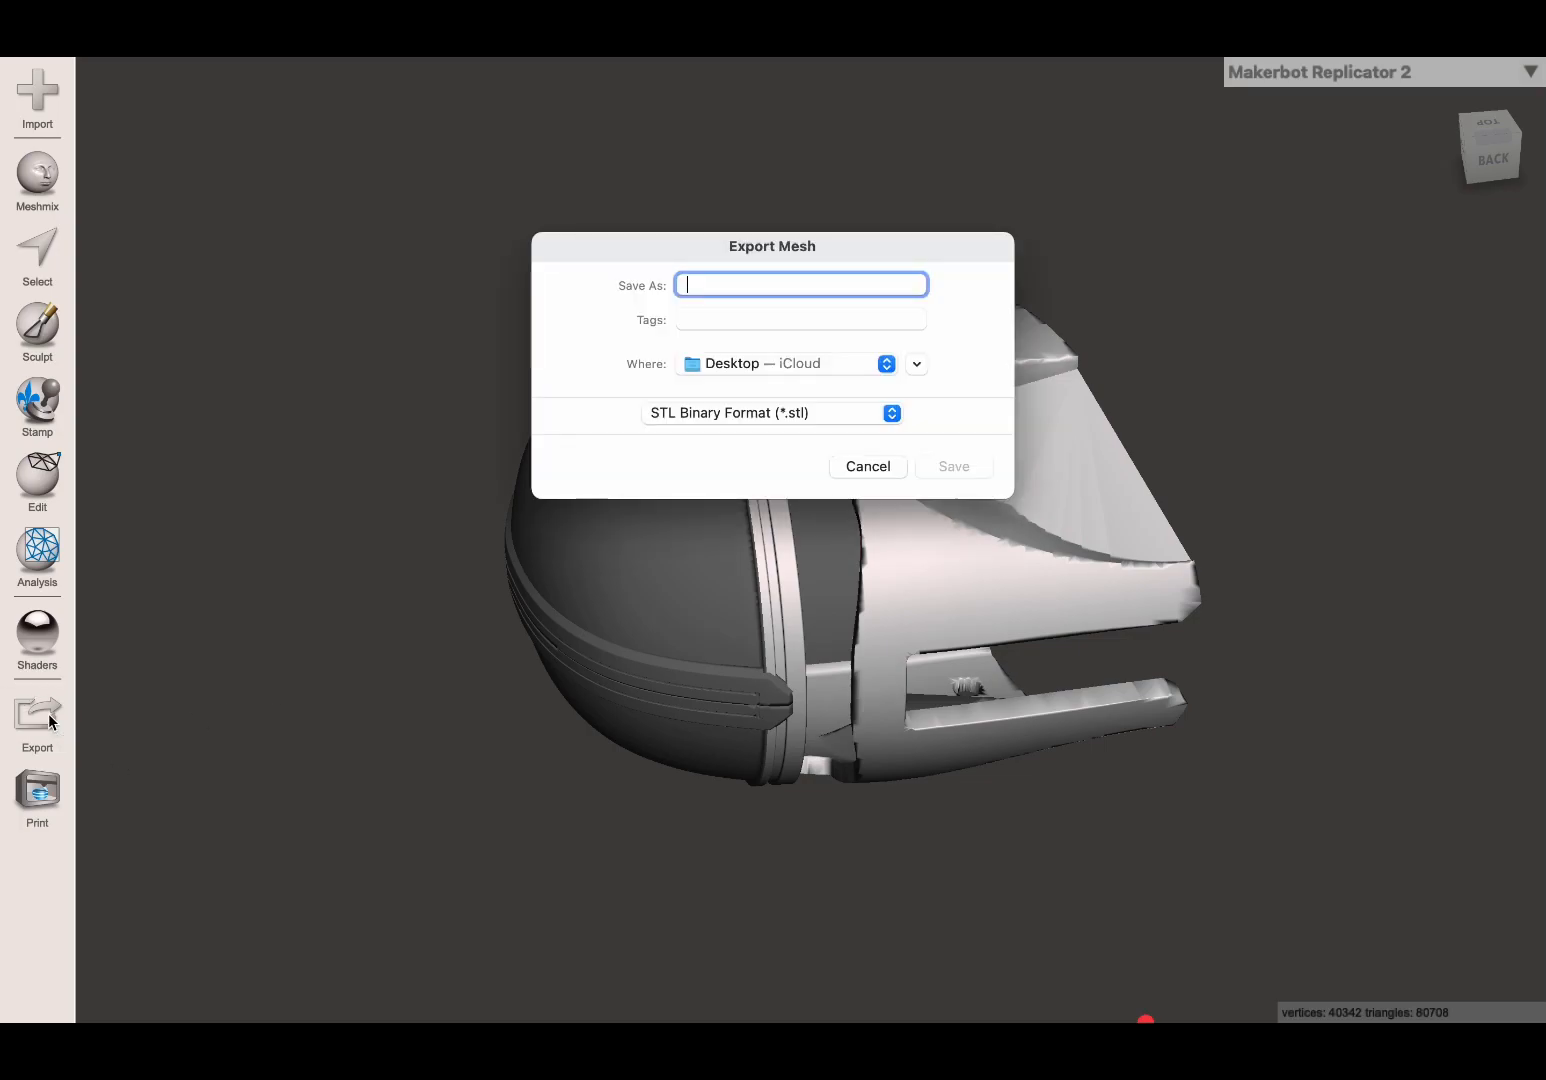
text(Co)
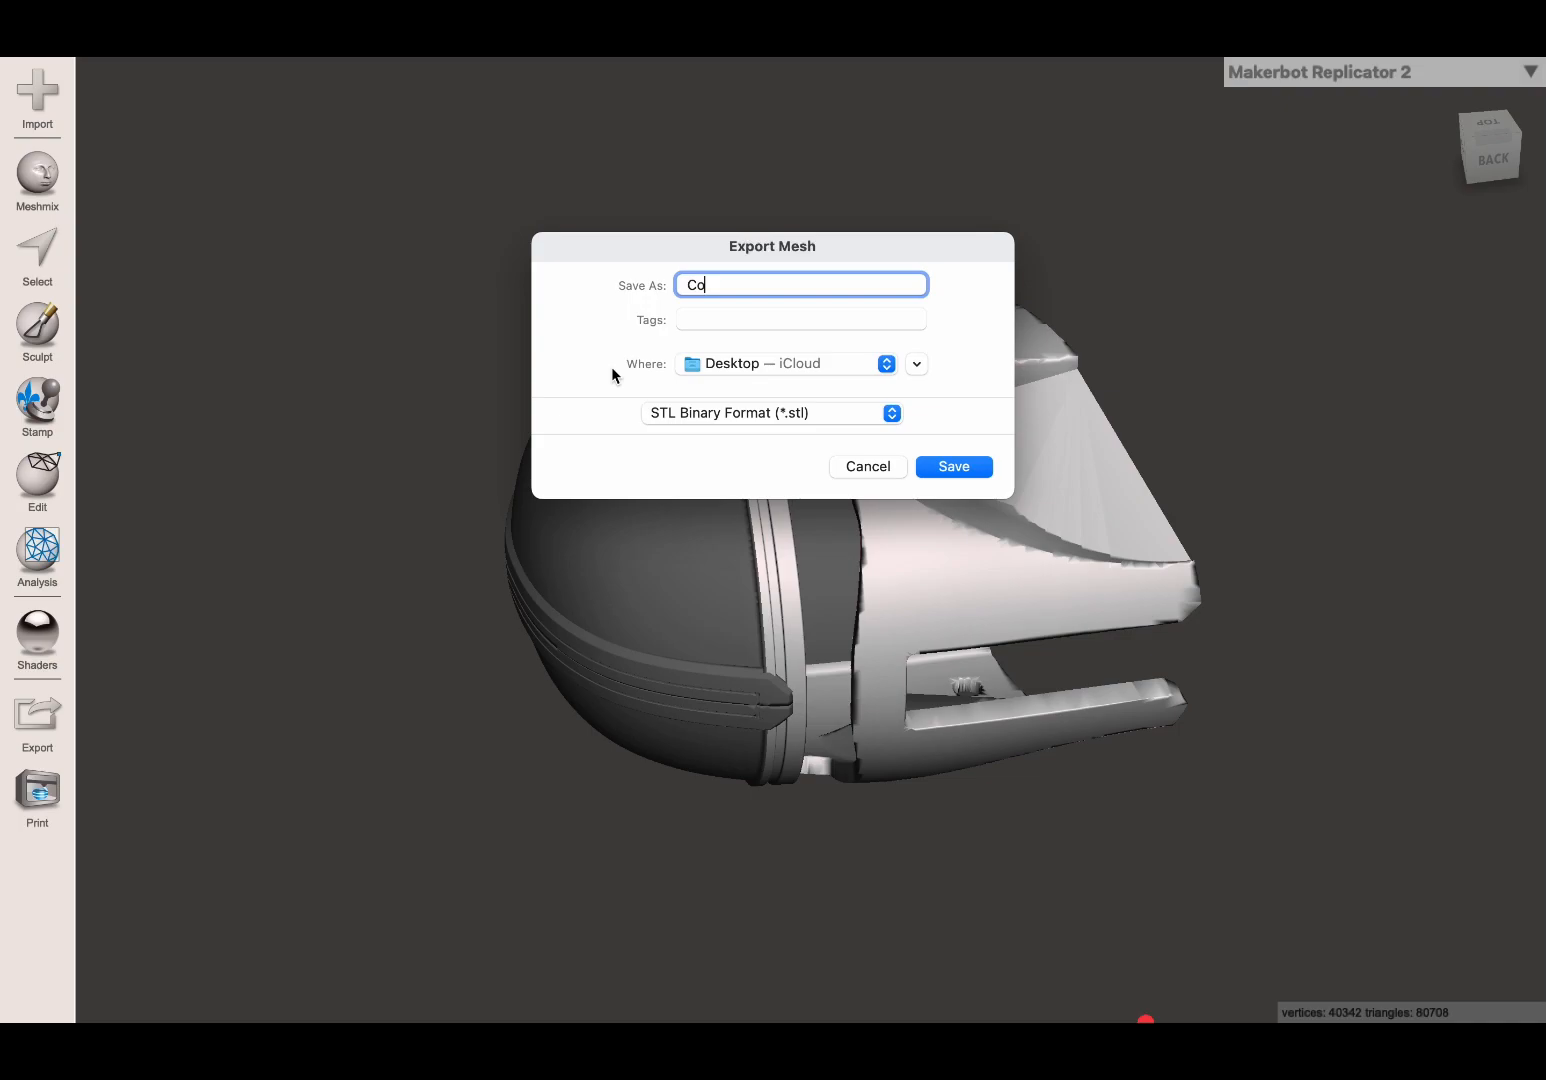
text(mmandalorian - Face)
click(830, 412)
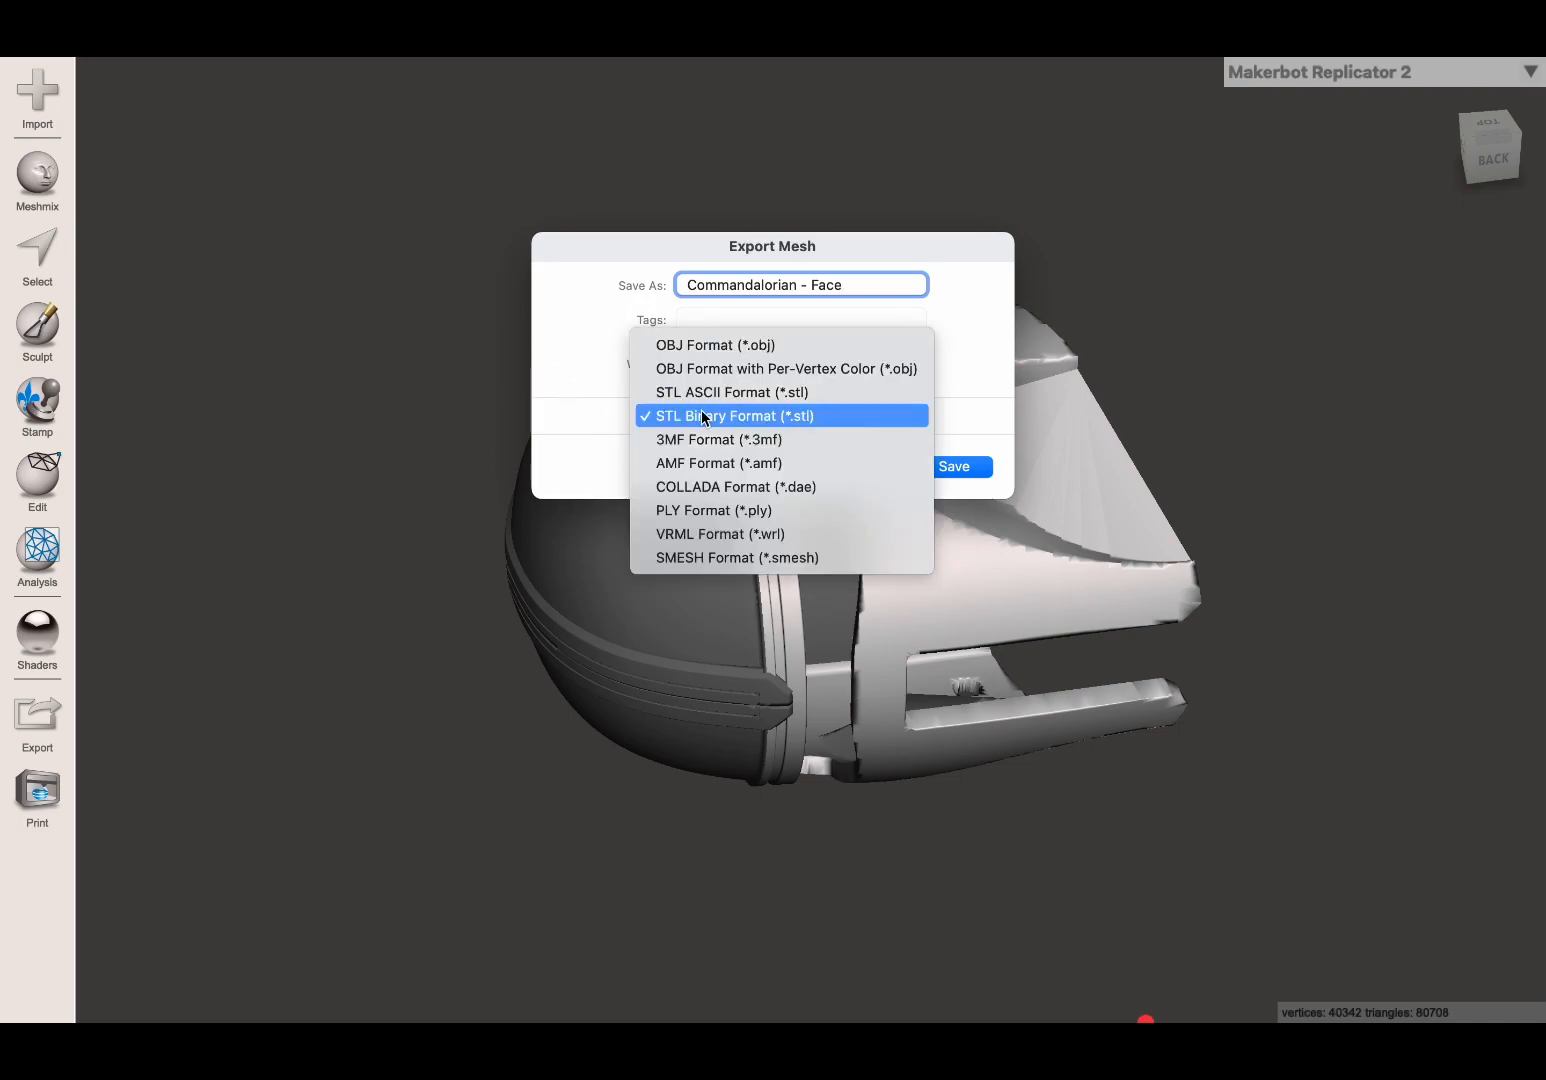
click(618, 422)
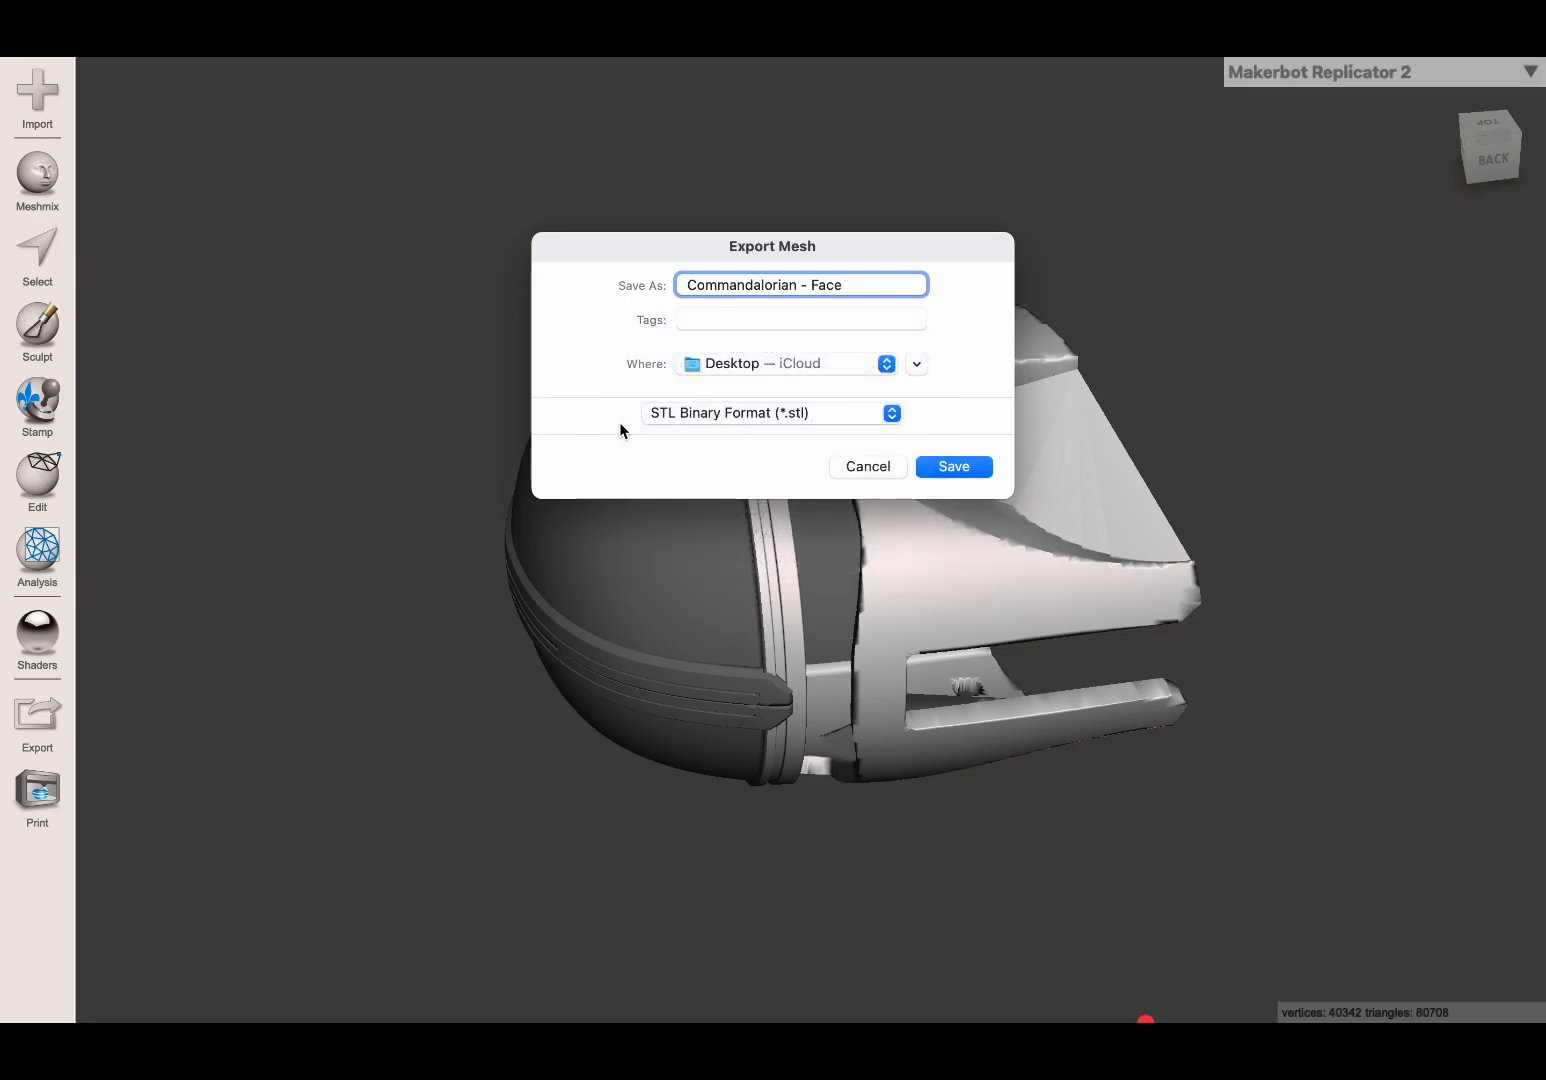
click(953, 466)
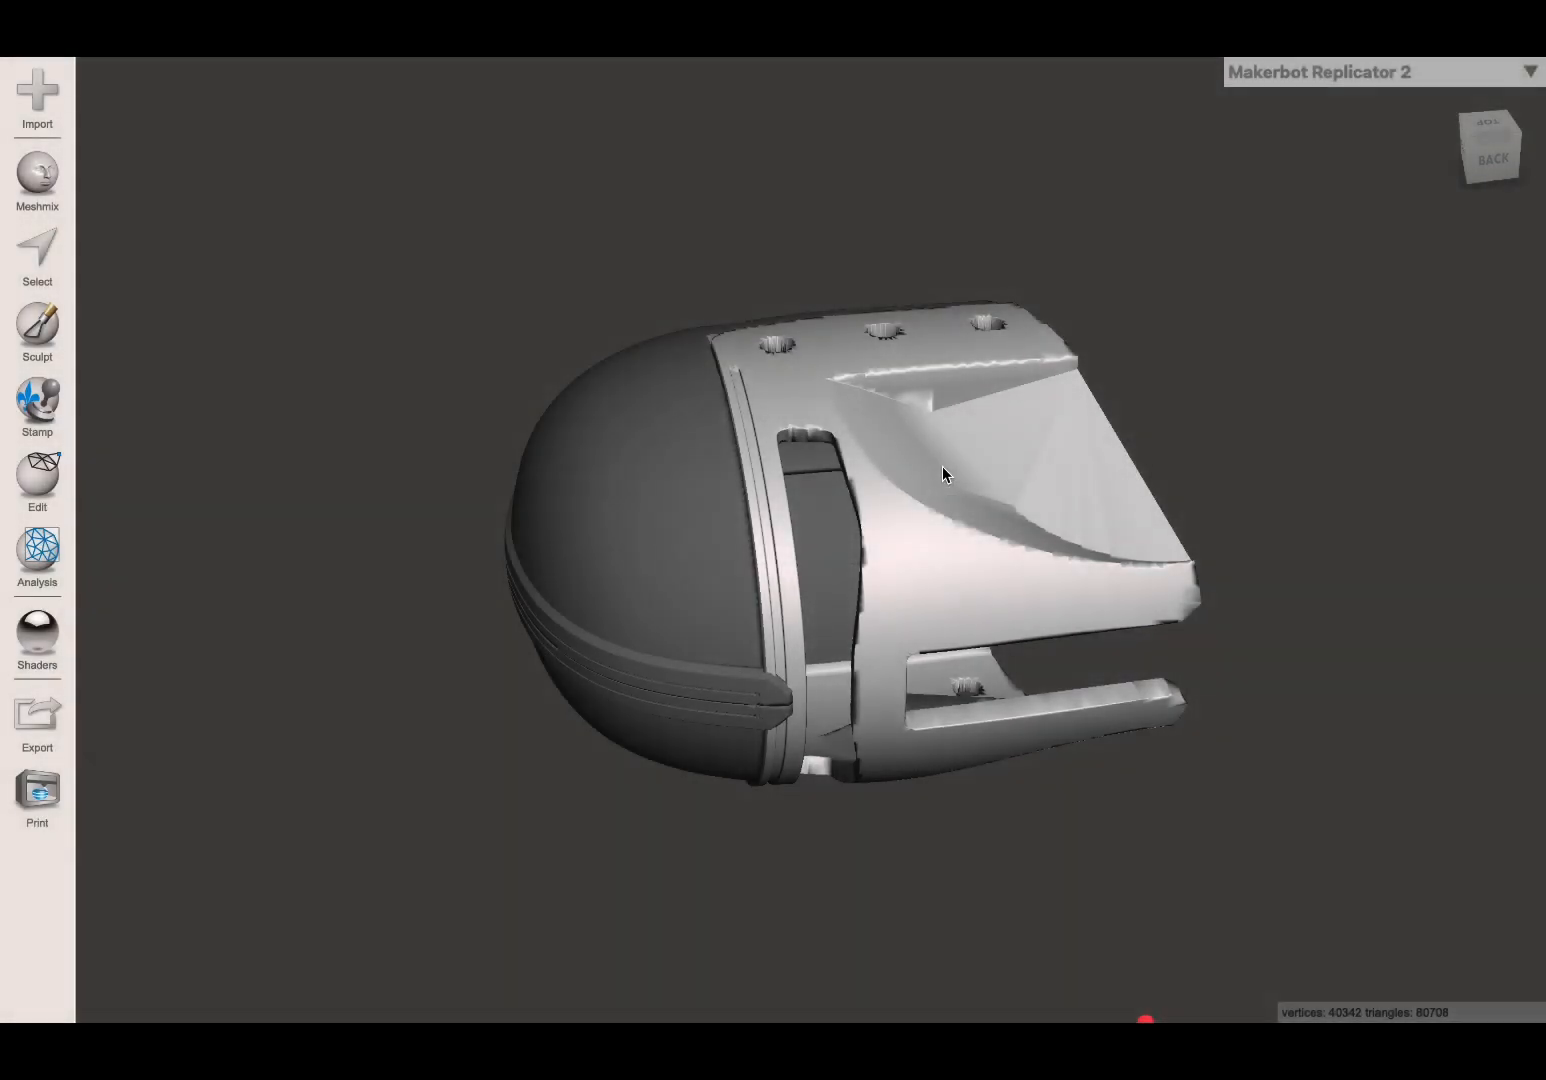
Open the exported Commandalorian - Face.stl from the desktop in Preview and examine the model from several sides.
click(57, 95)
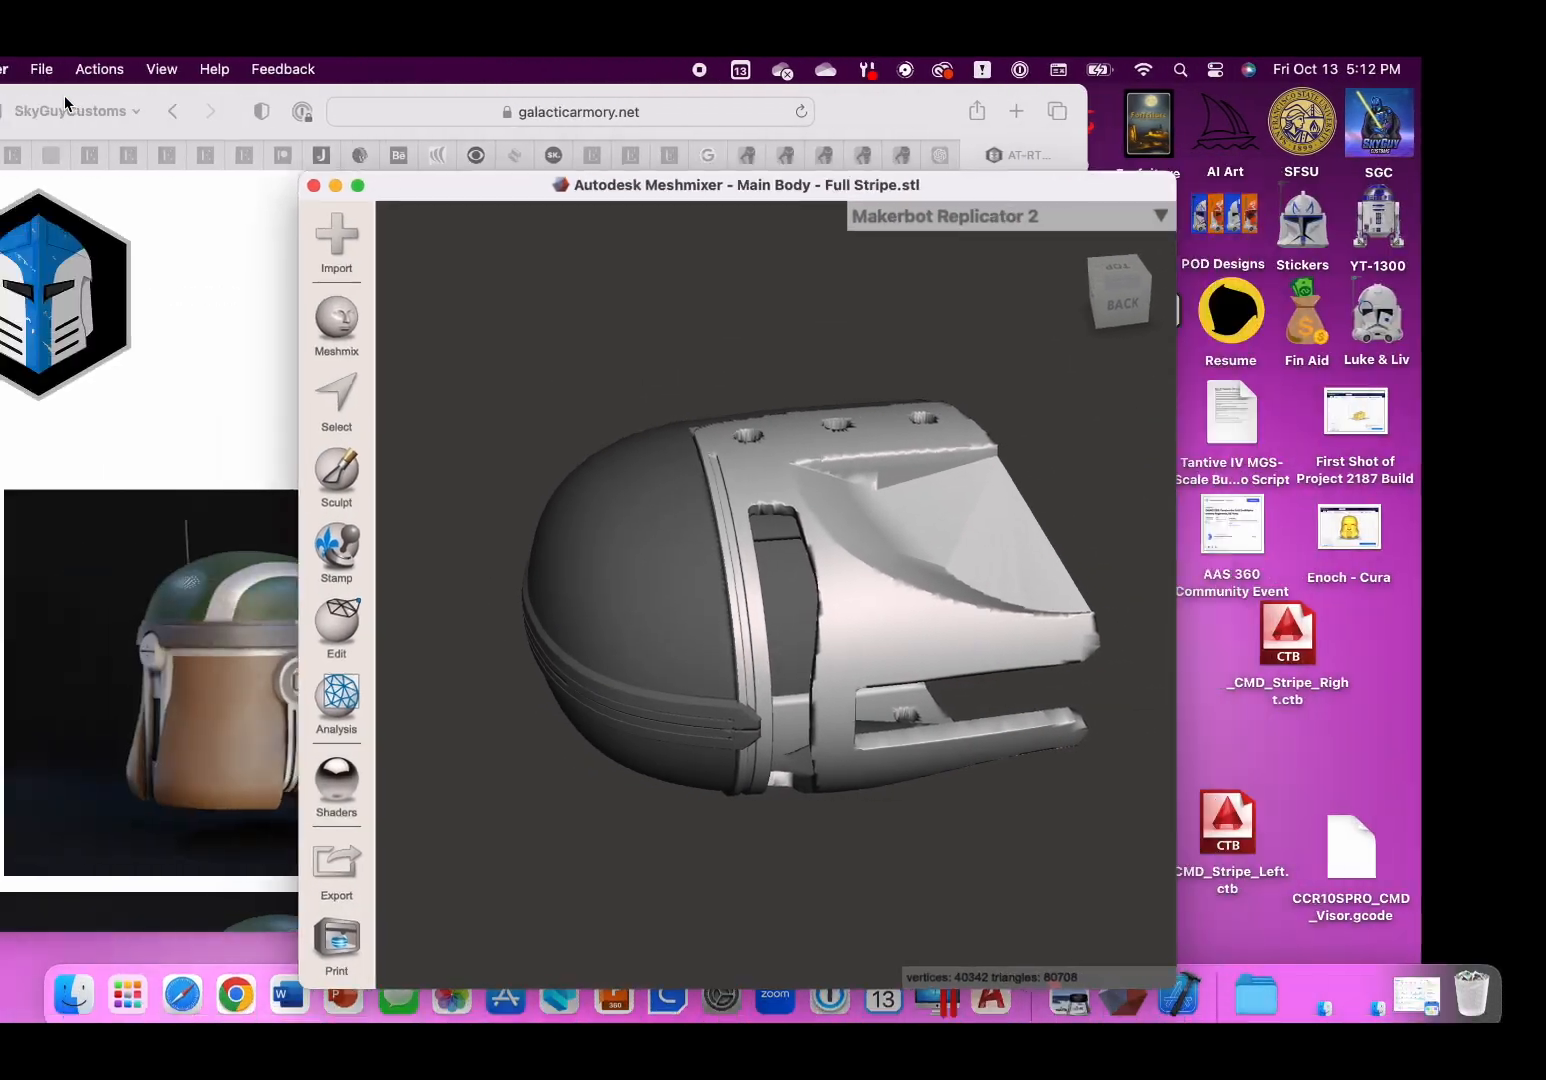
right_click(1238, 735)
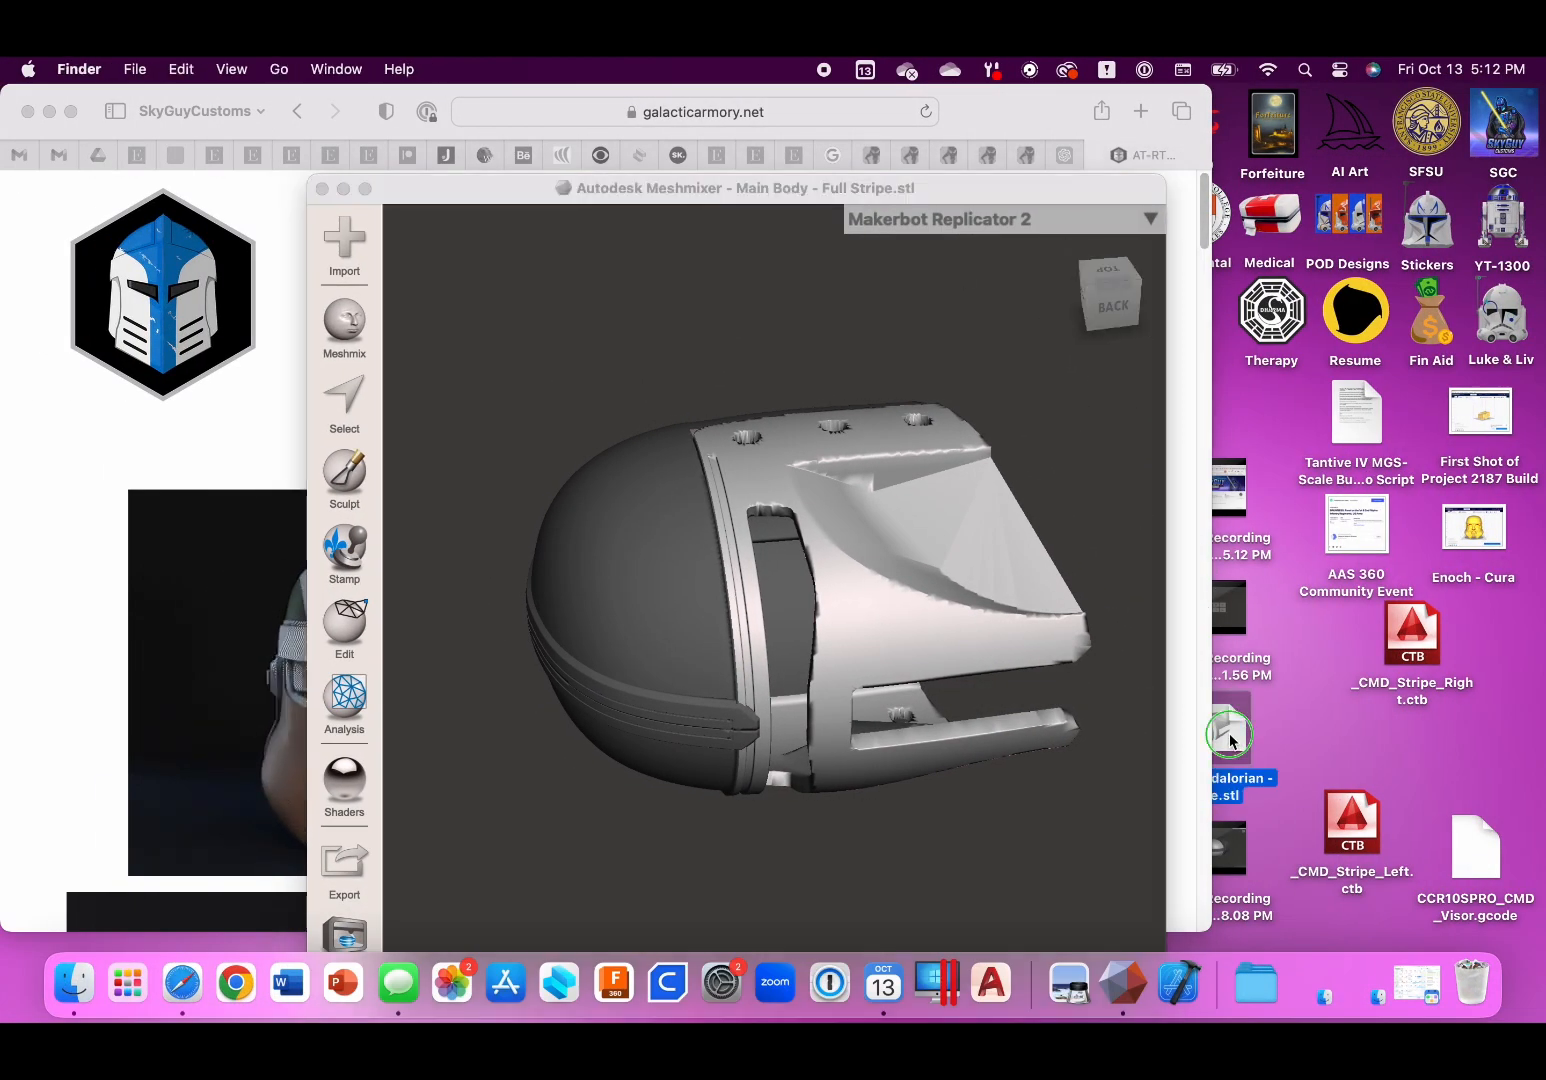
mouse_move(1082, 478)
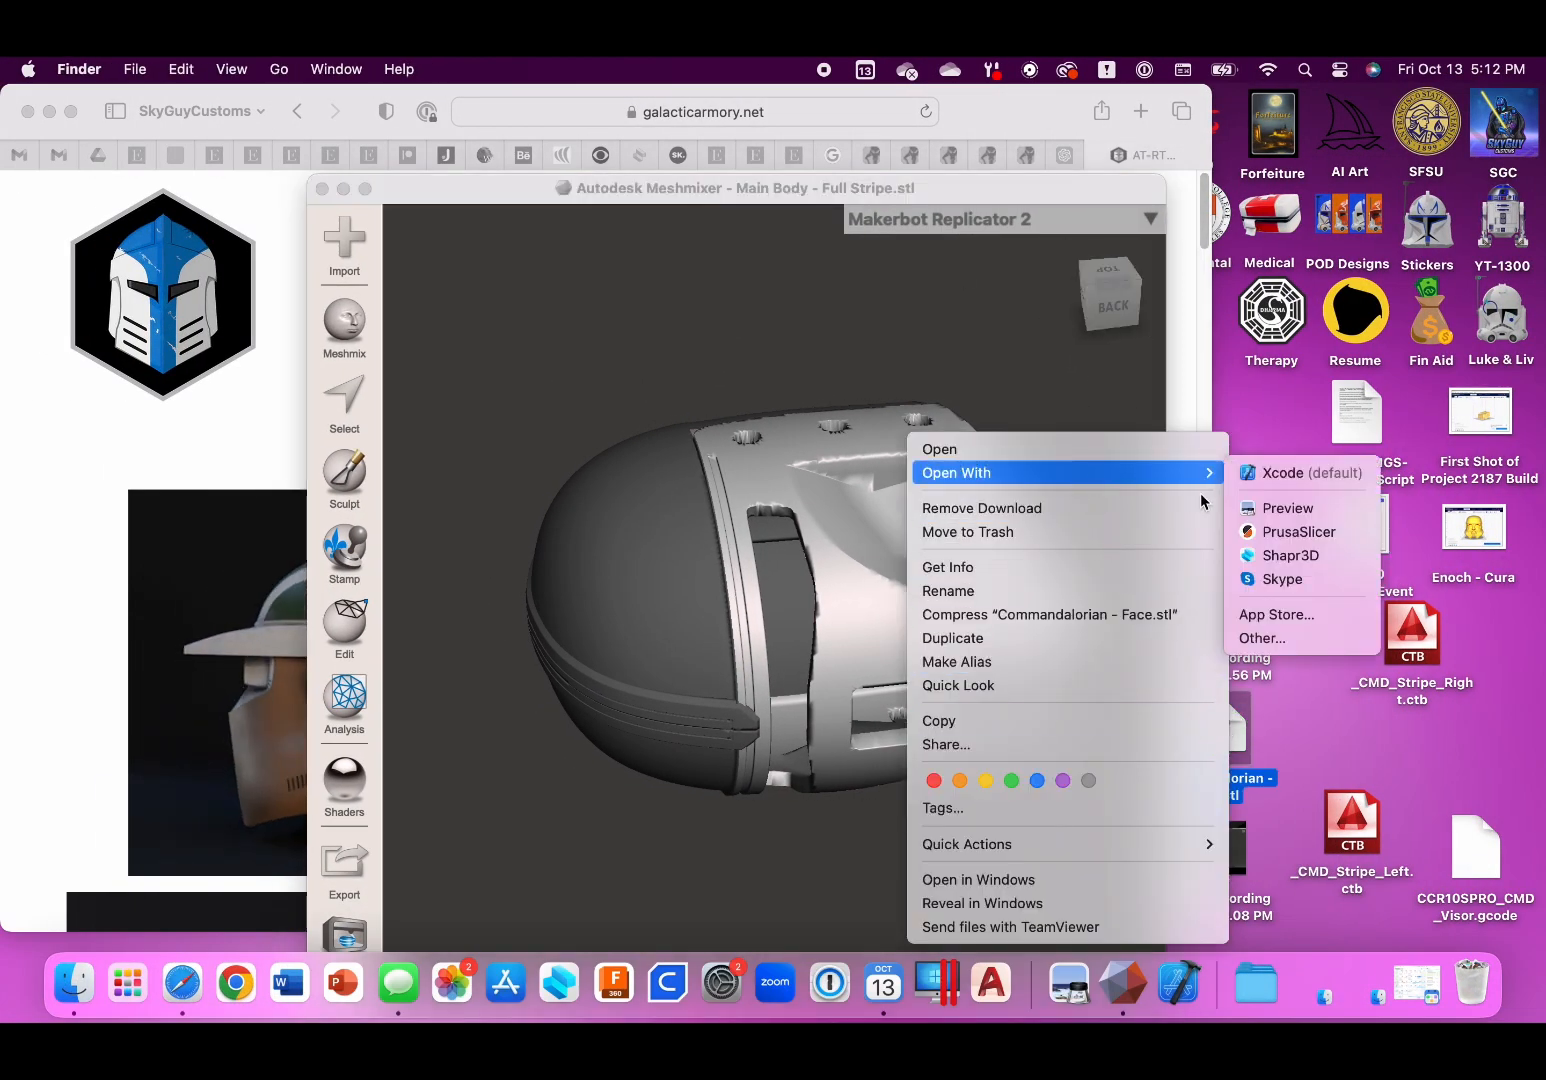
click(1277, 509)
drag(587, 452, 348, 495)
drag(559, 431, 720, 330)
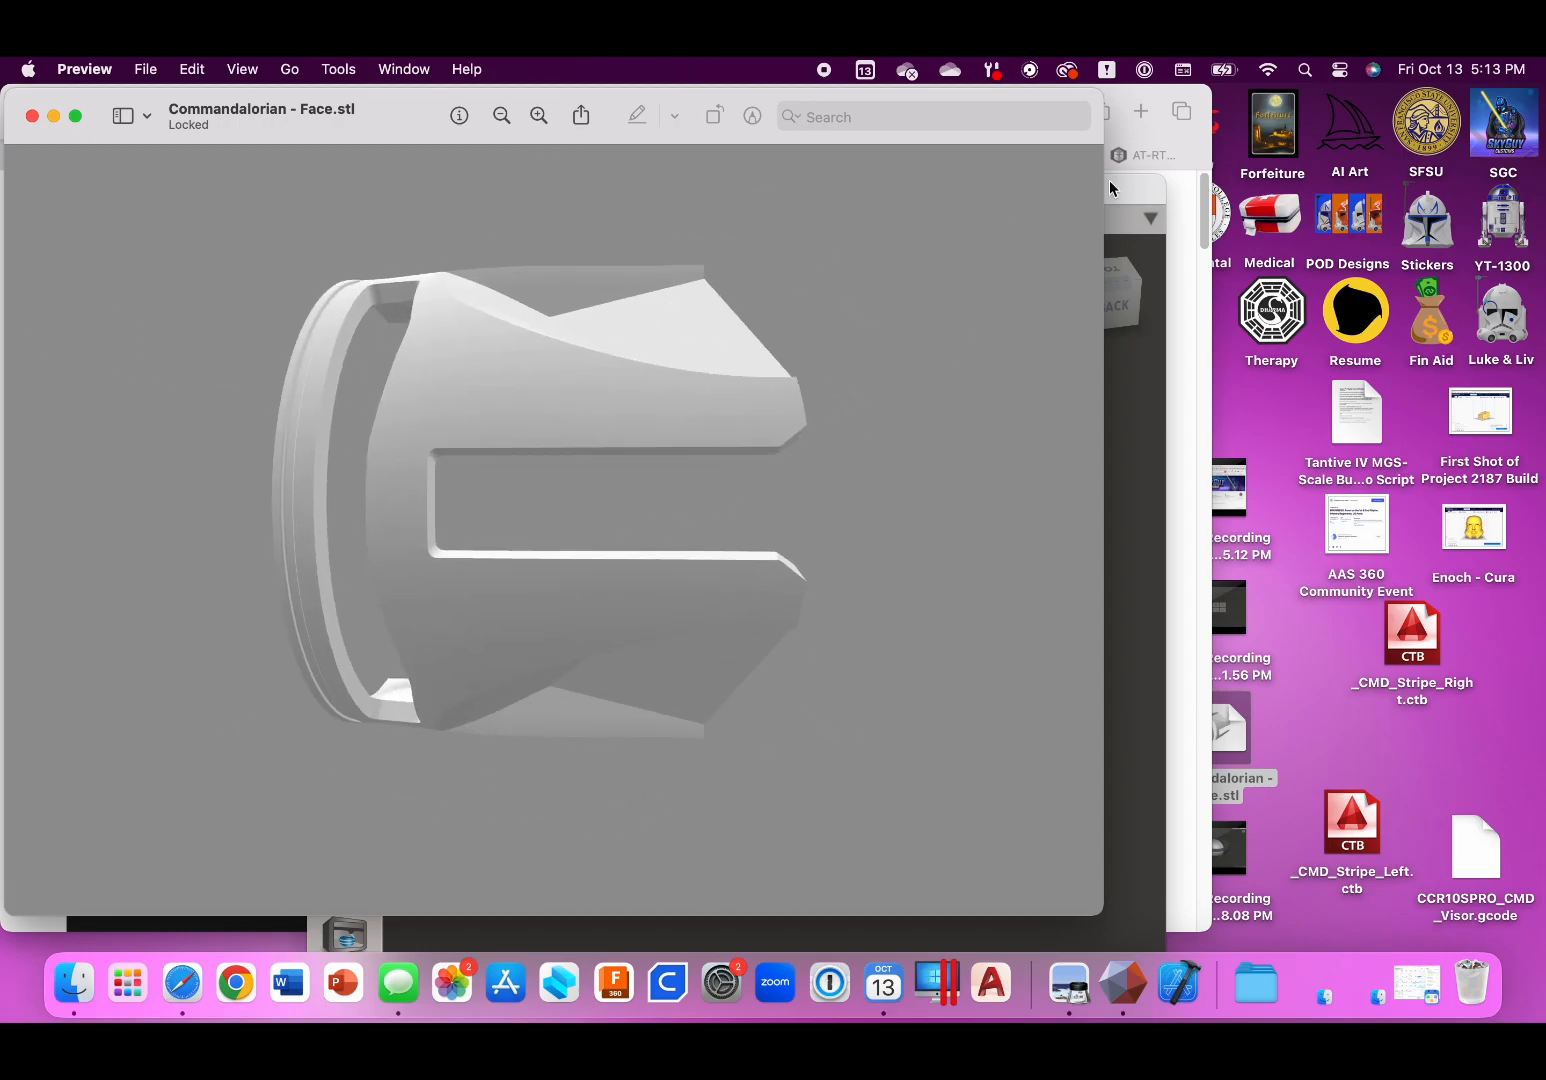
Return to Meshmixer in full screen and select the dome along with all its stripe pieces to inspect the group.
click(1139, 193)
click(365, 188)
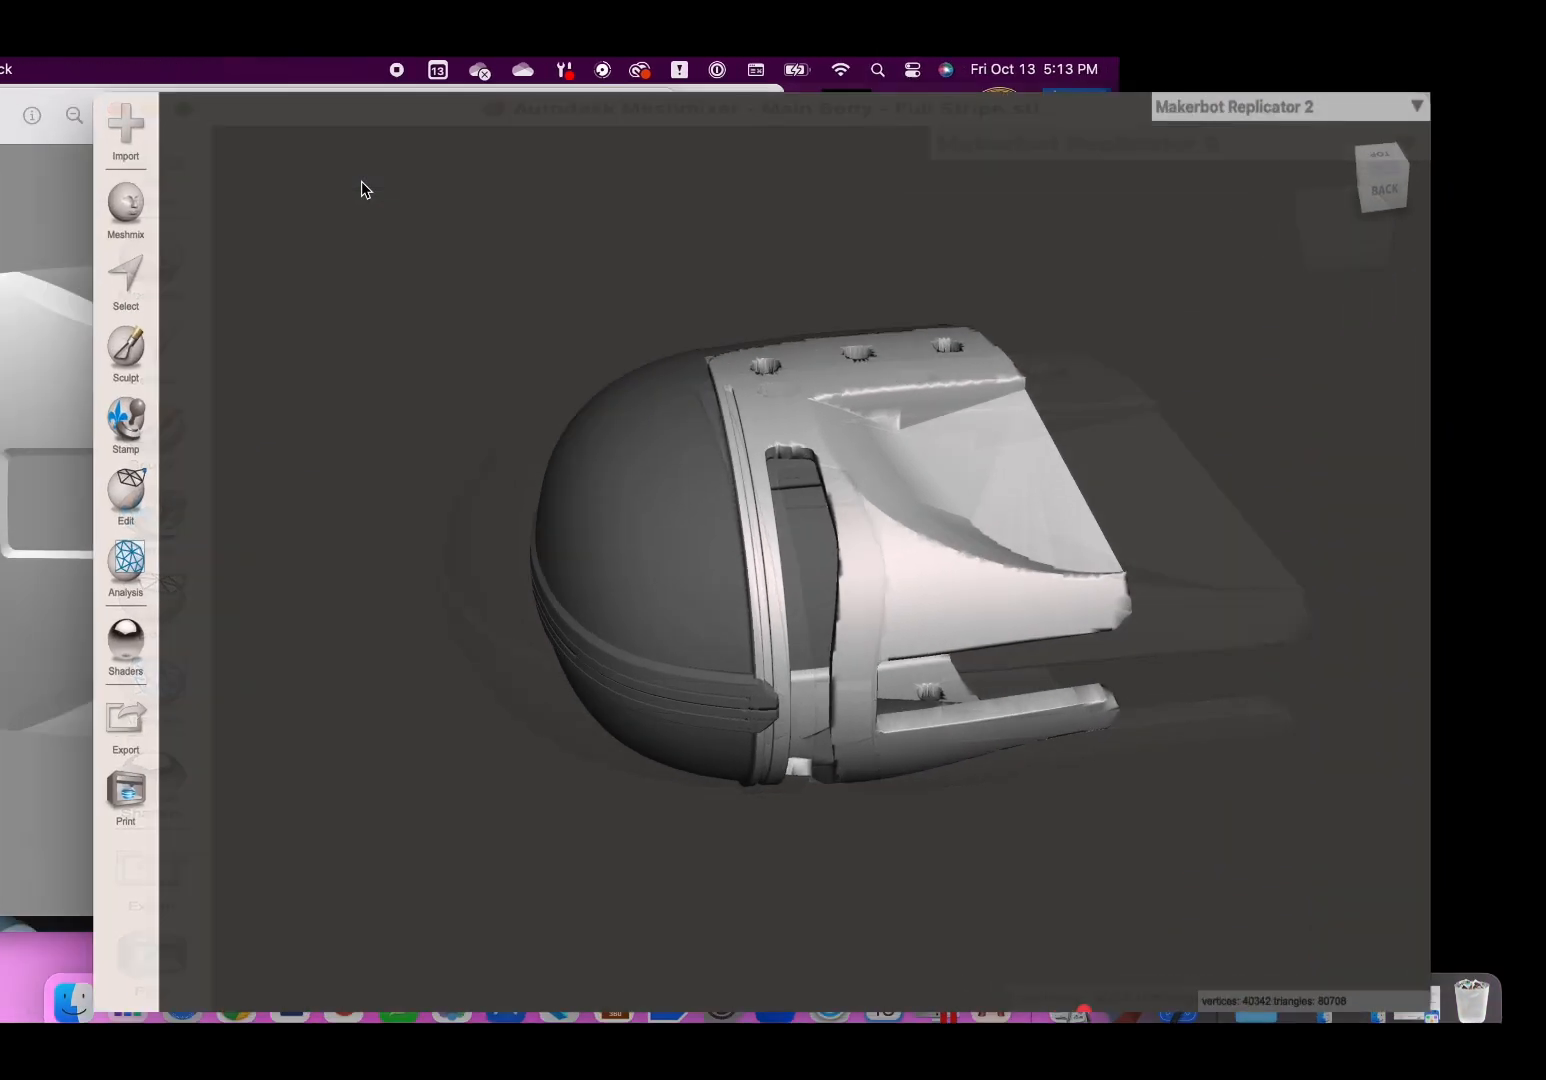
right_drag(579, 512, 629, 381)
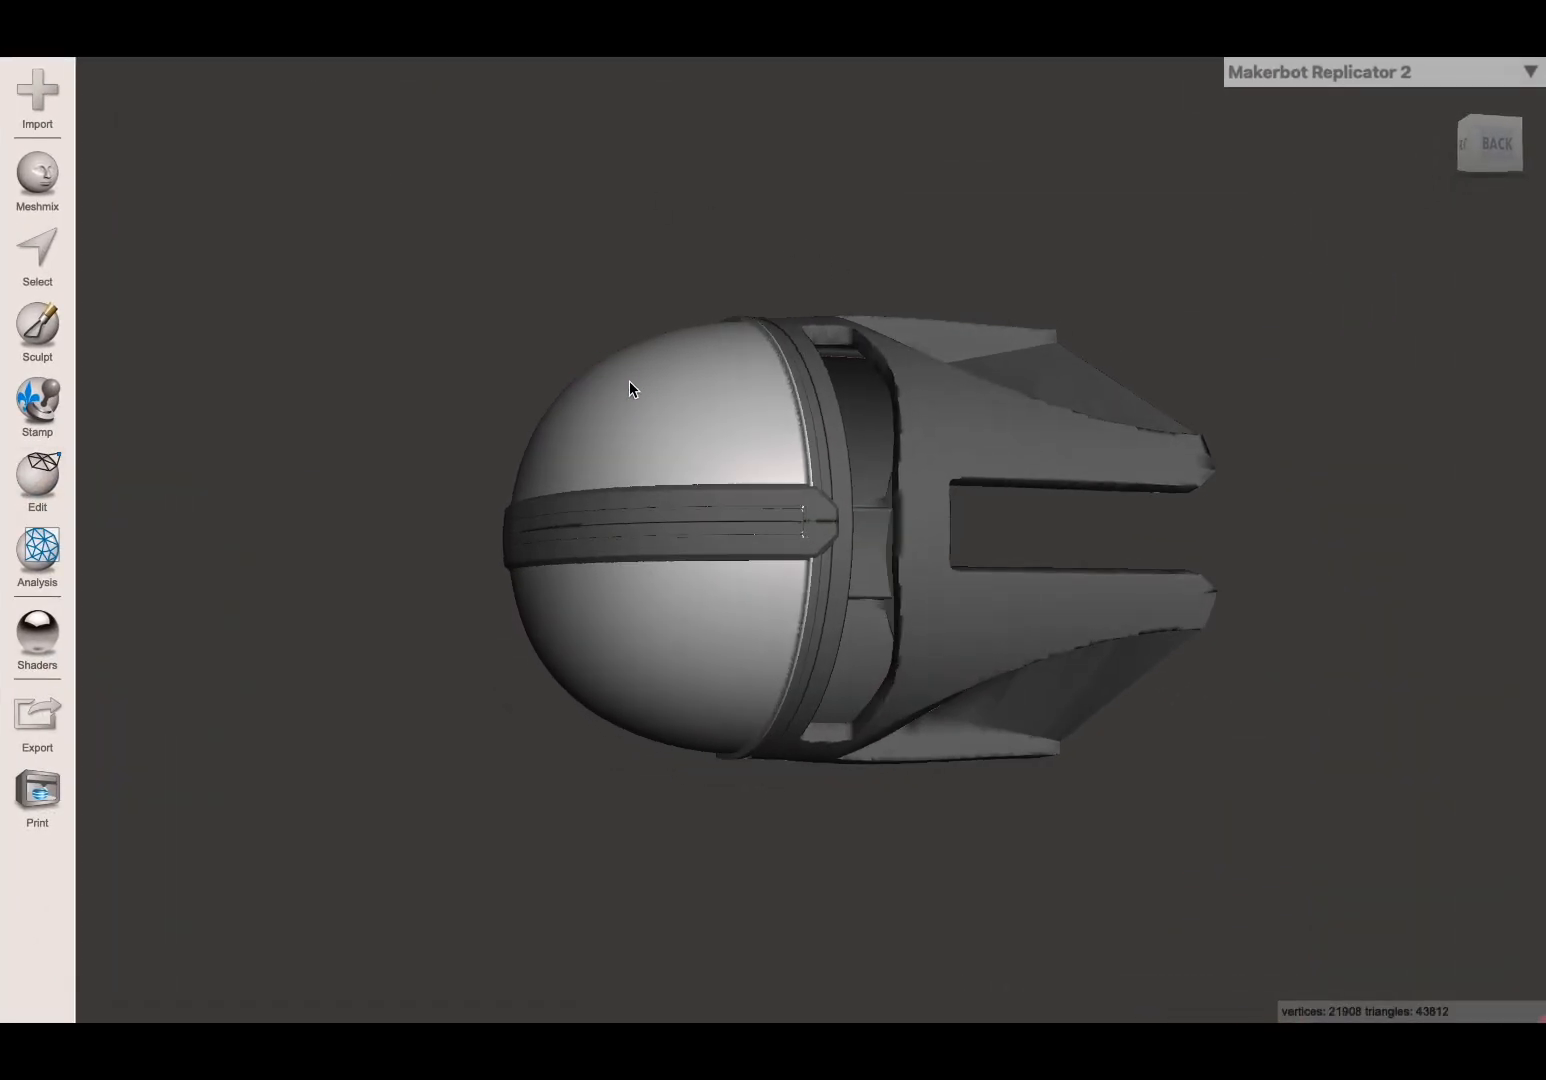
shift+click(818, 512)
shift+click(822, 534)
shift+click(744, 507)
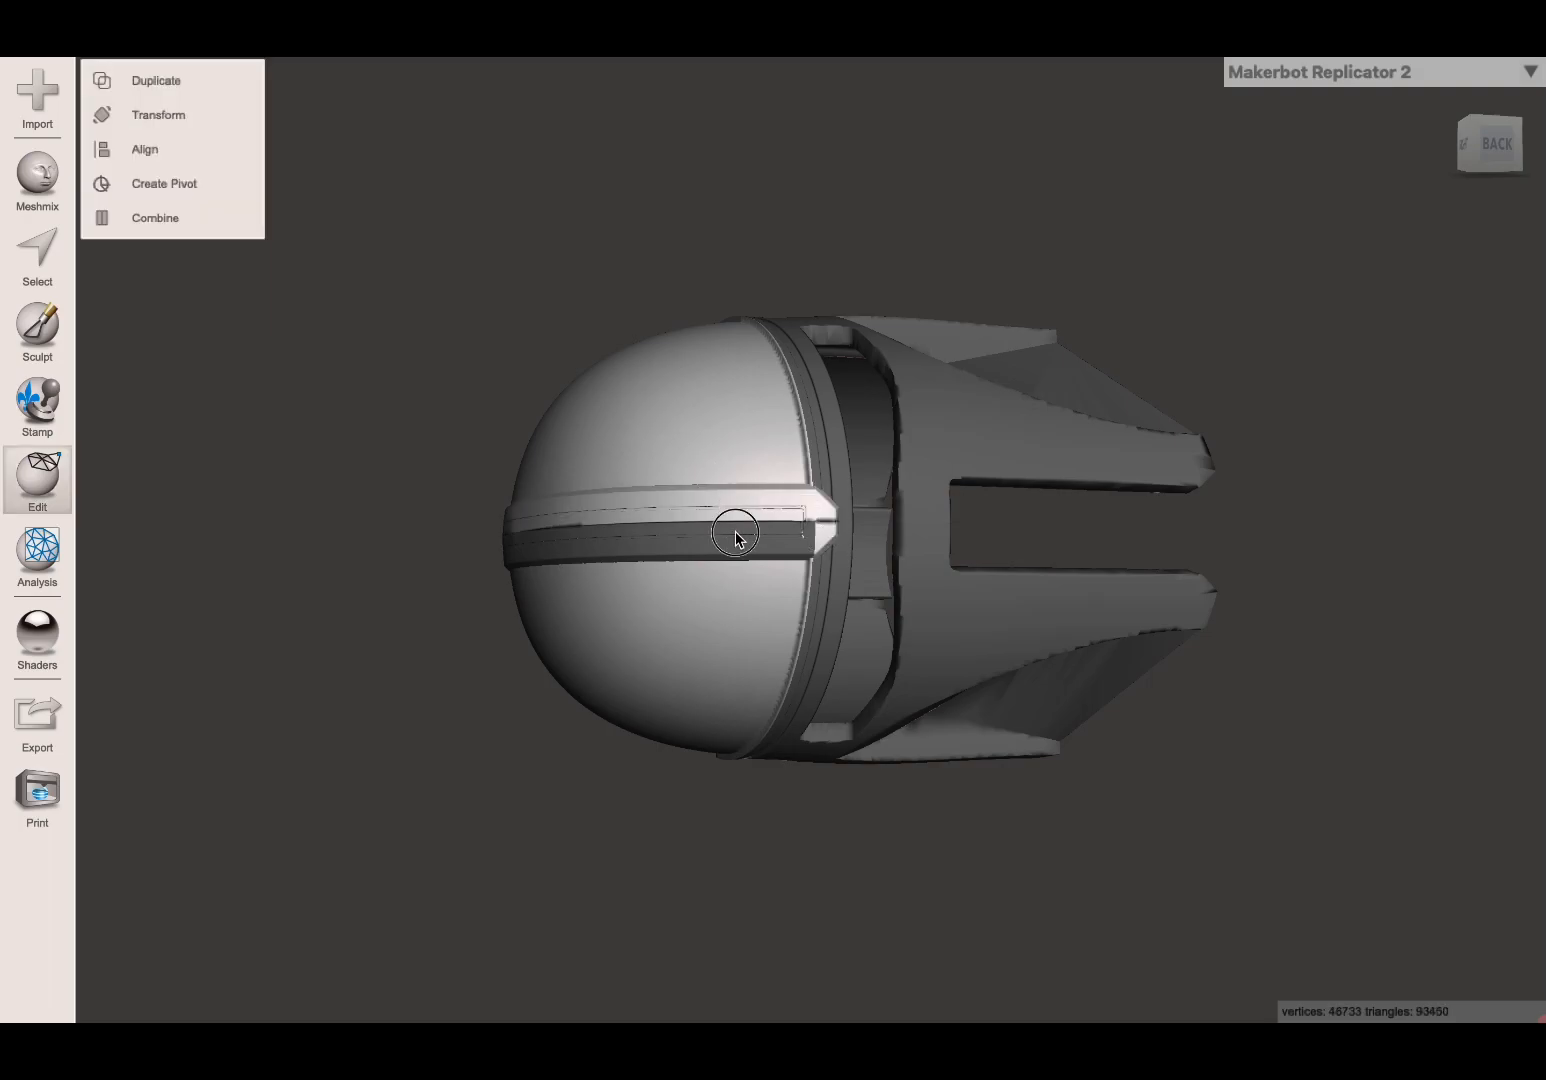
shift+click(736, 537)
right_drag(524, 480, 1077, 463)
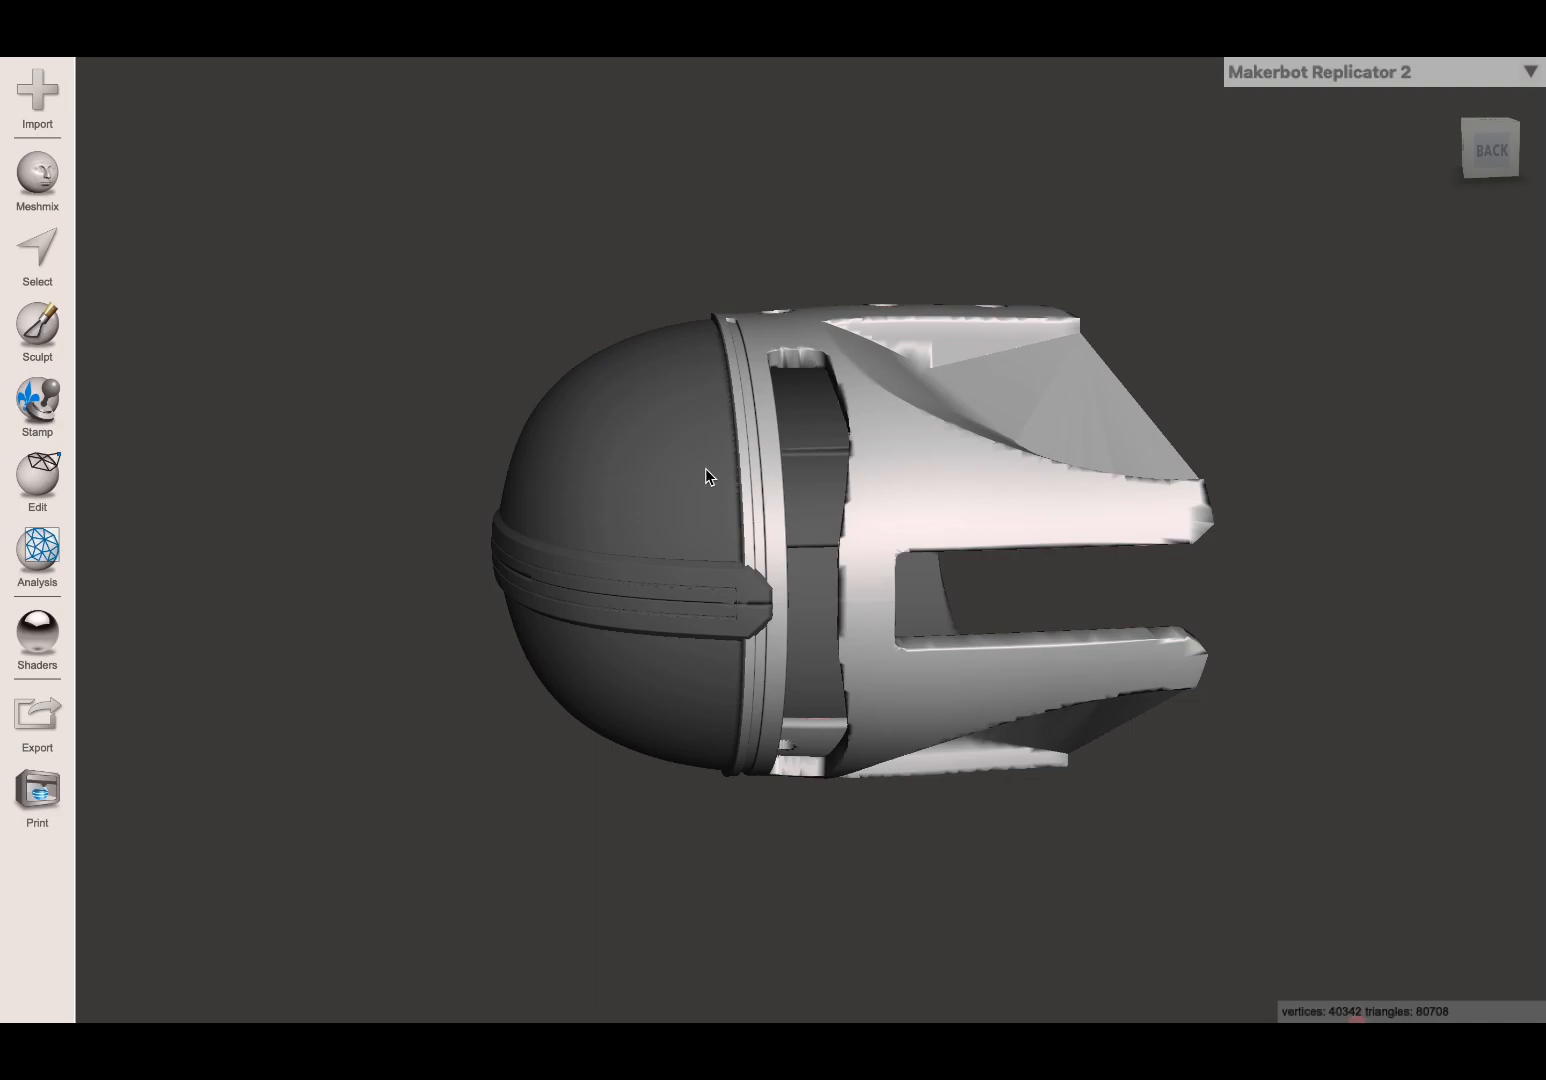
Select the dome and the individual stripe pieces at the back of the helmet to identify each shell.
click(635, 452)
right_drag(568, 462, 971, 341)
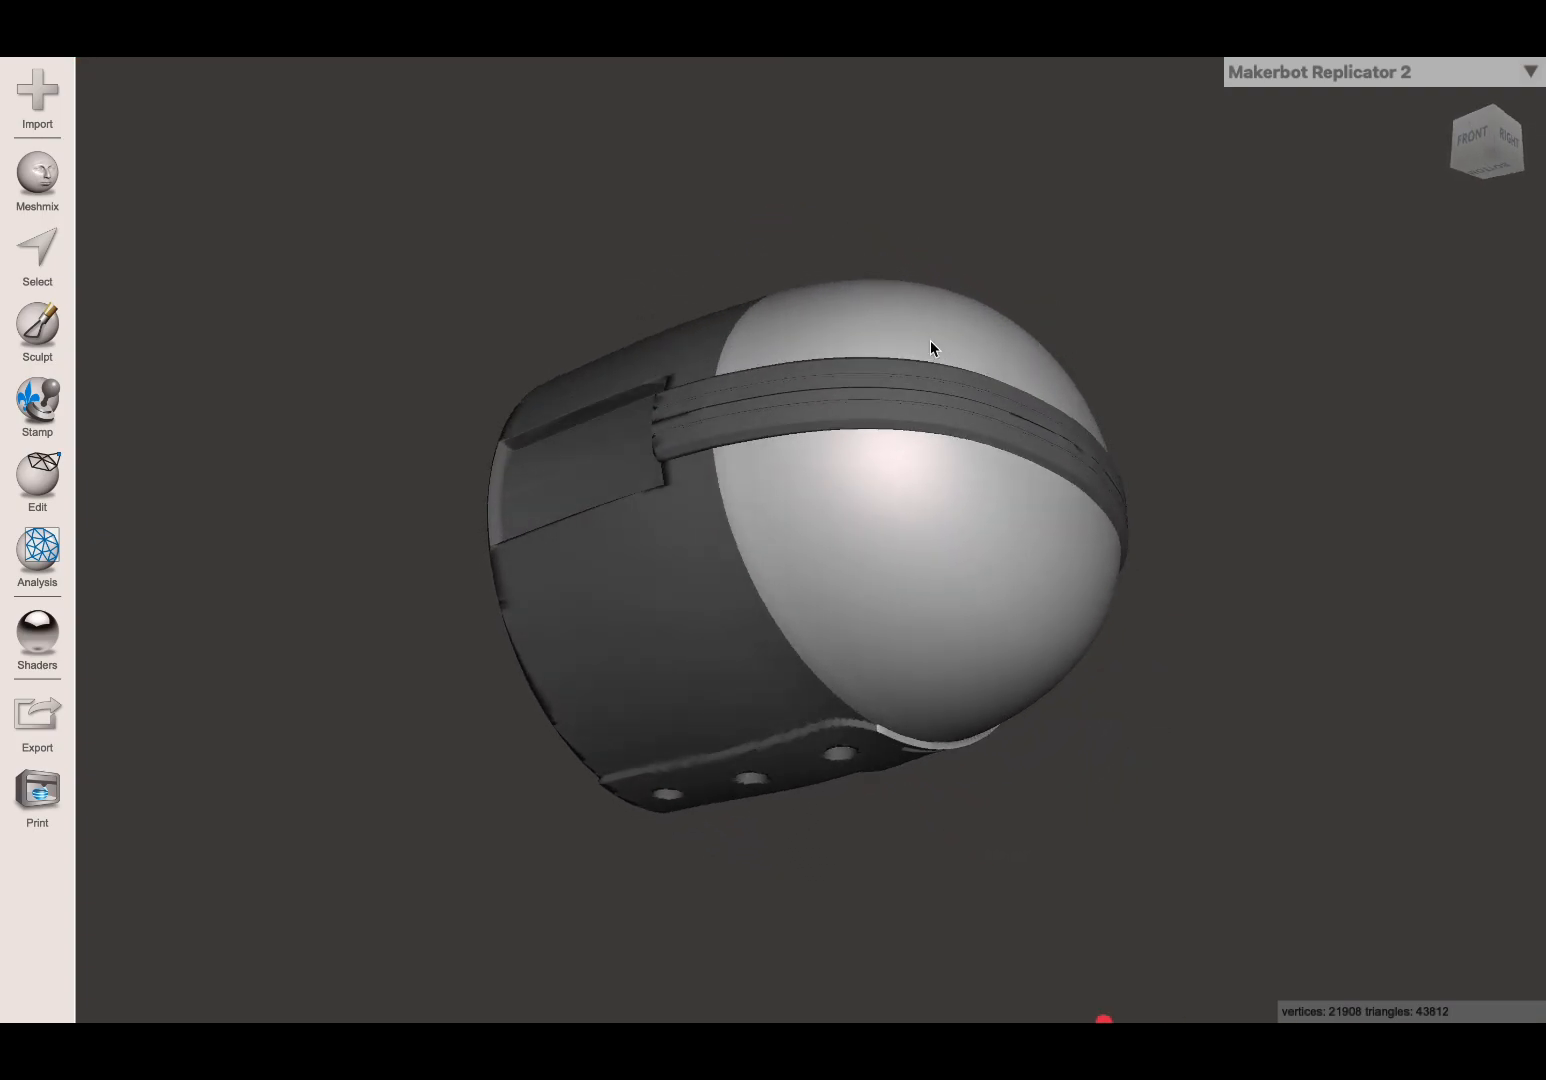
click(662, 388)
click(736, 391)
click(719, 417)
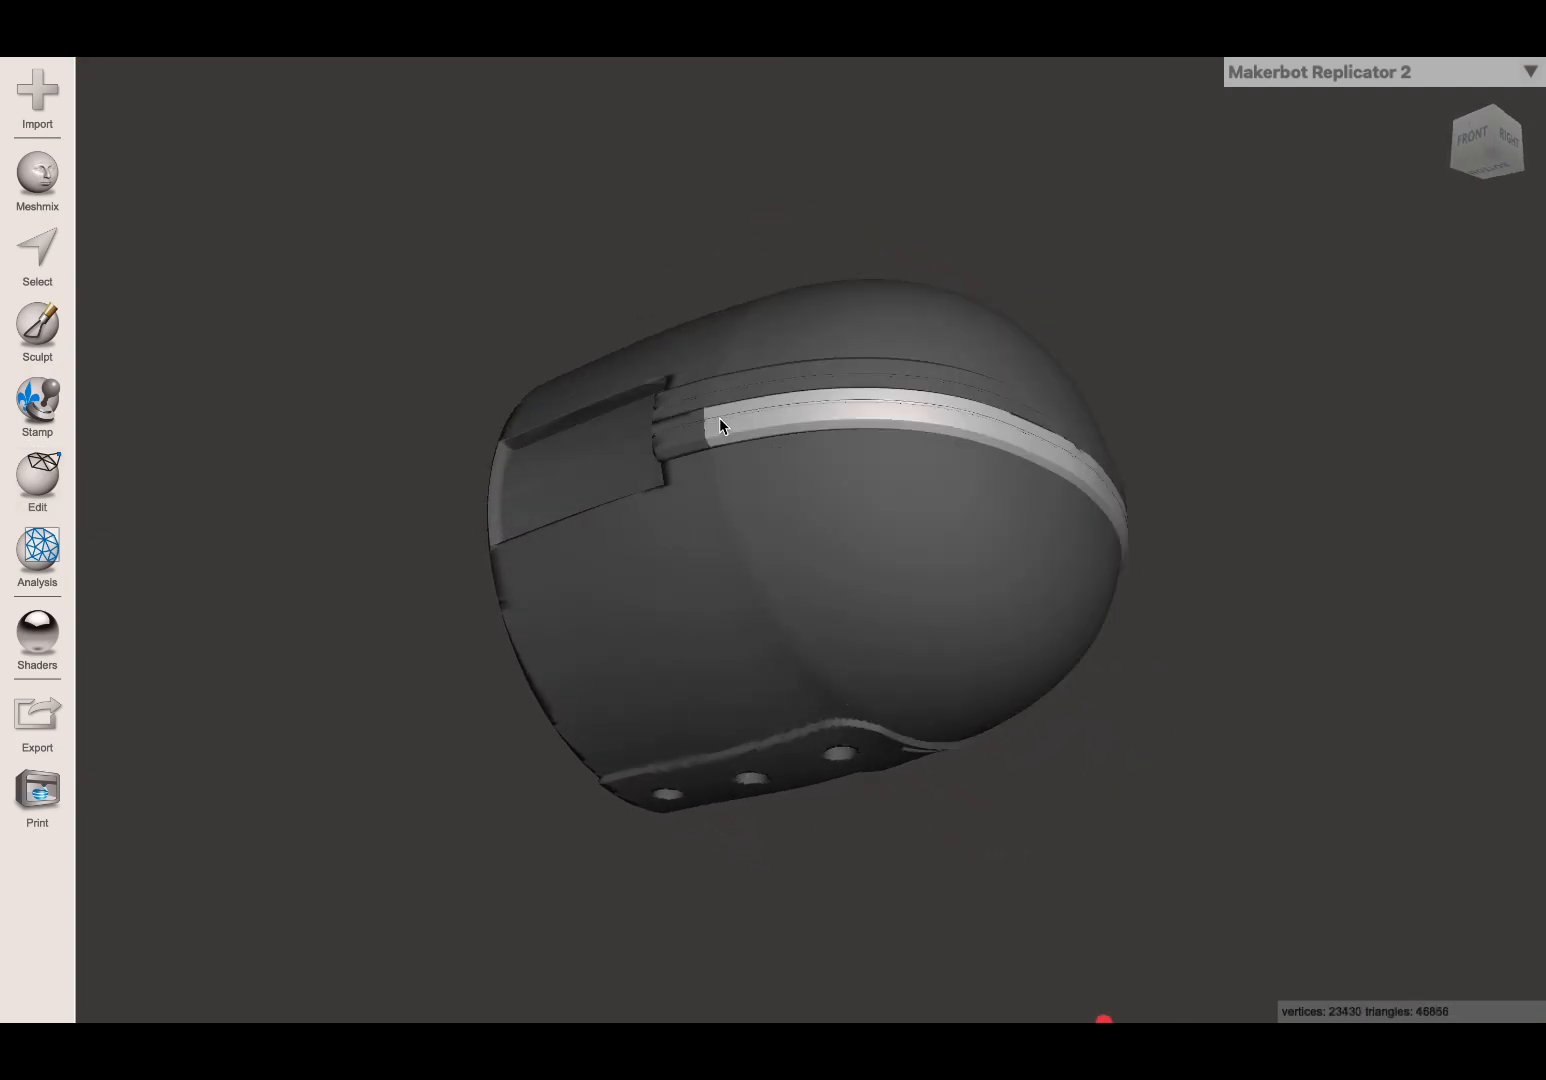
Select the stripe half and its small end piece individually at the front of the dome to identify the separate shells.
right_drag(887, 448, 509, 468)
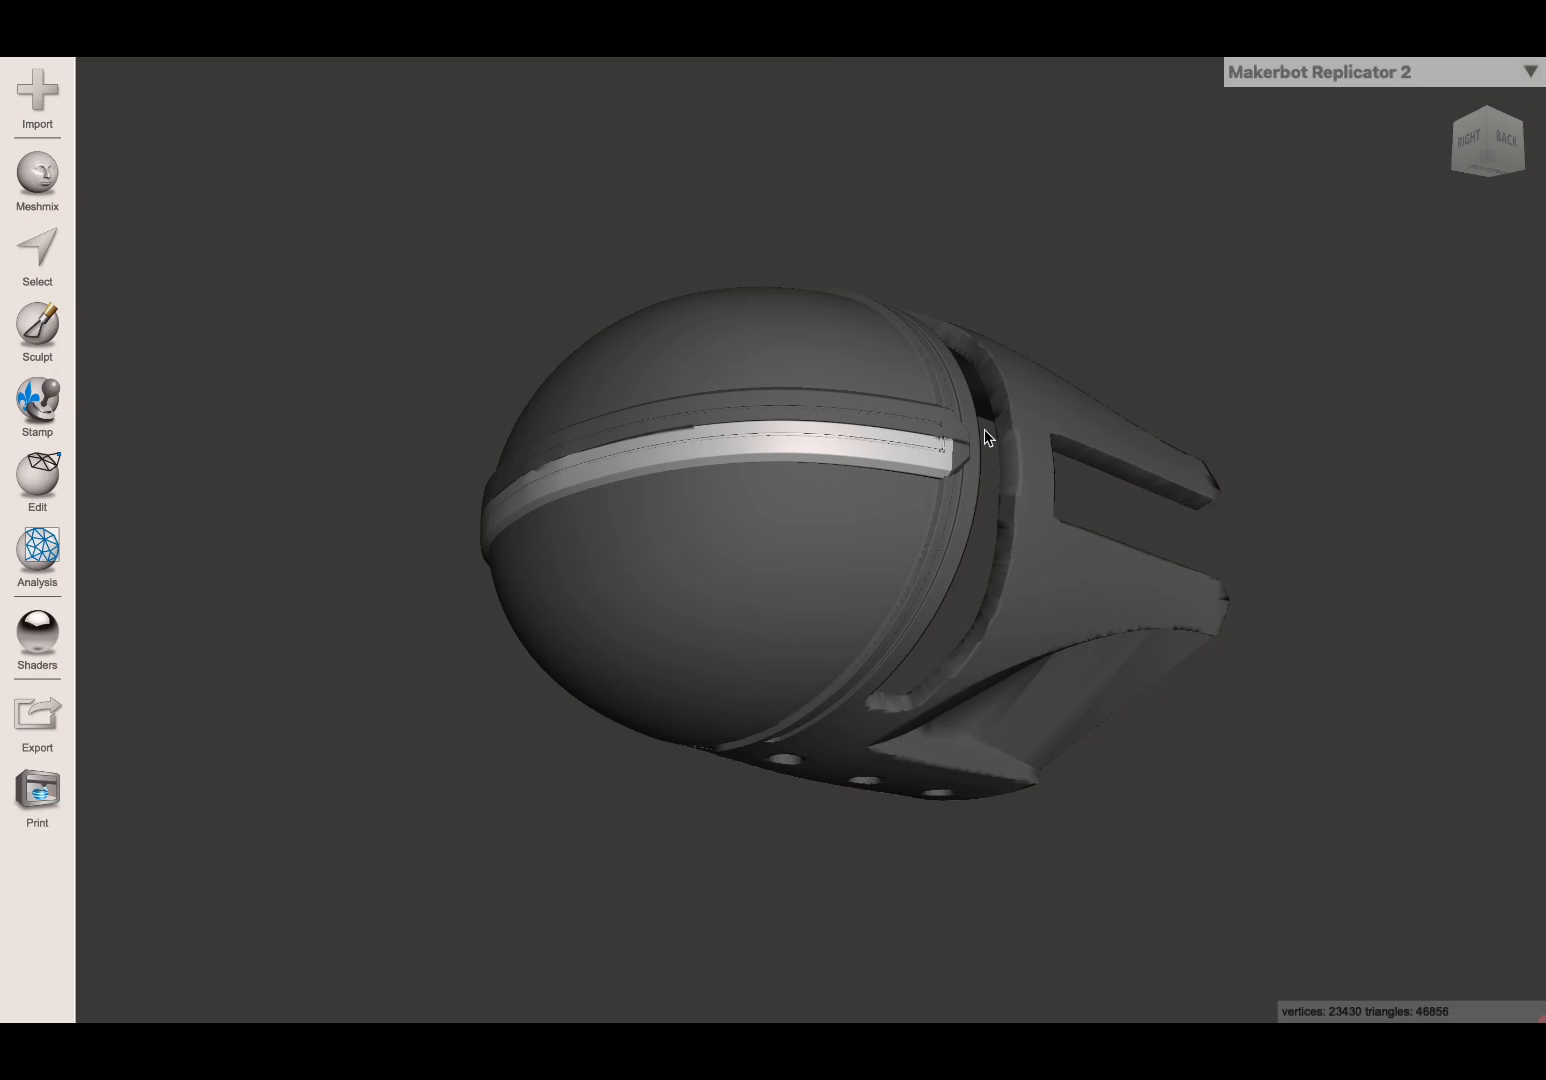
click(959, 440)
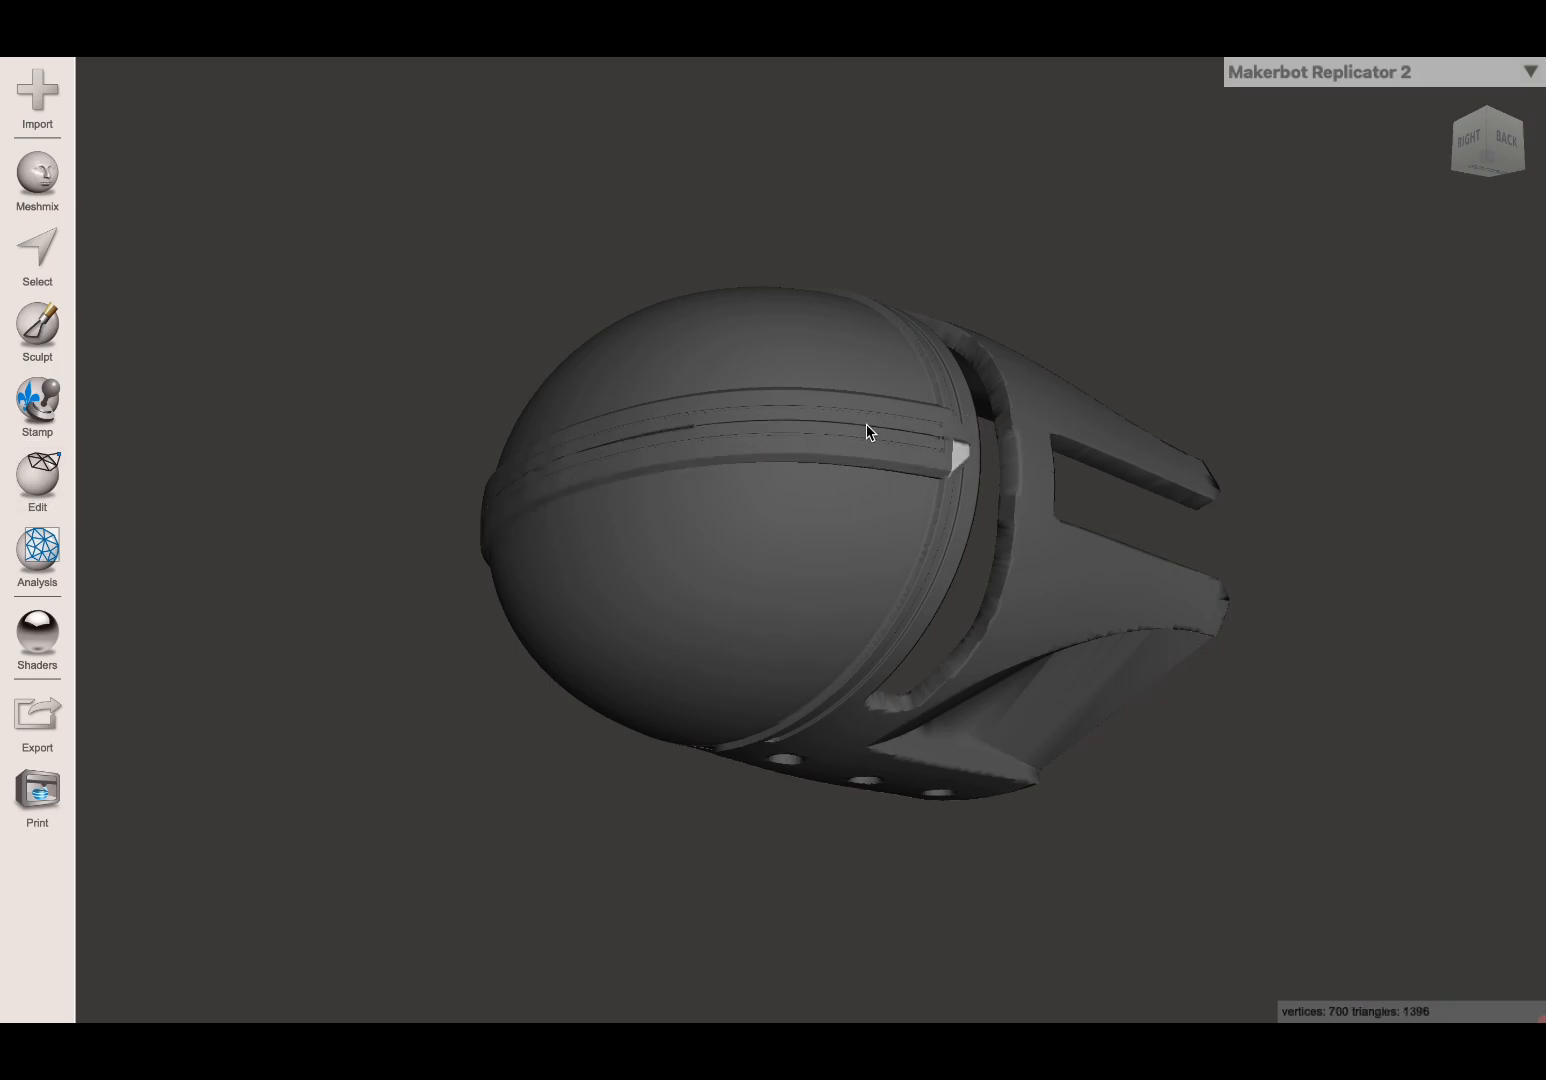
click(866, 424)
click(952, 426)
click(917, 454)
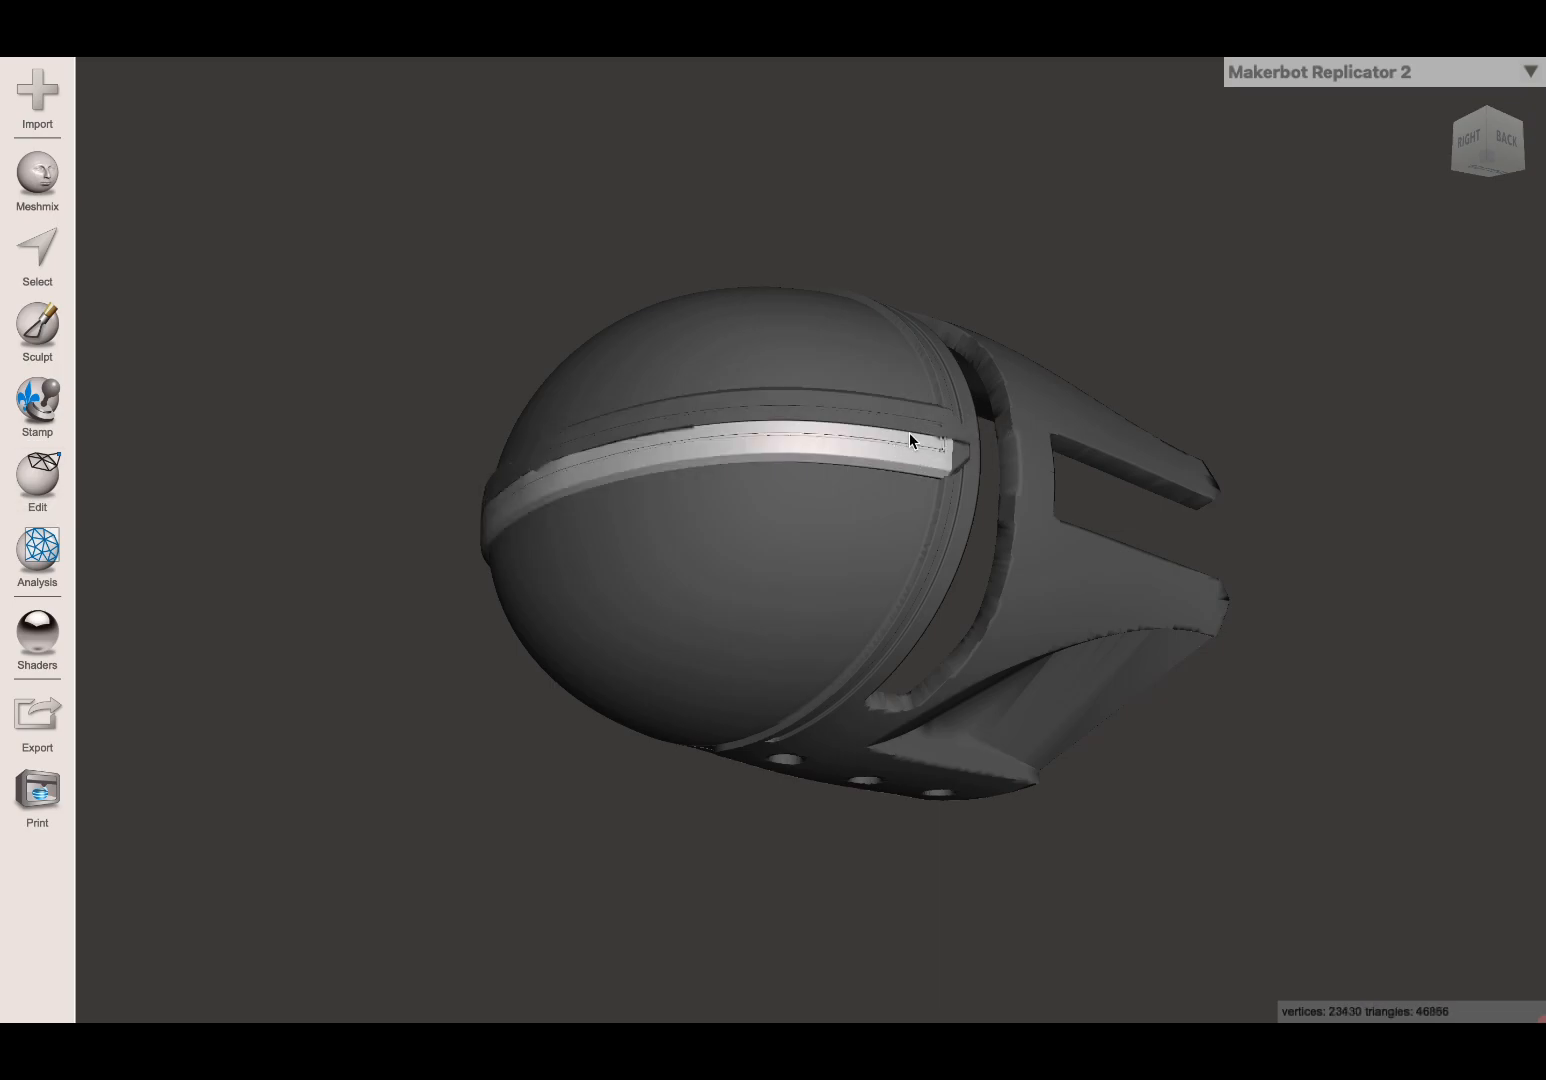
right_drag(724, 459, 783, 328)
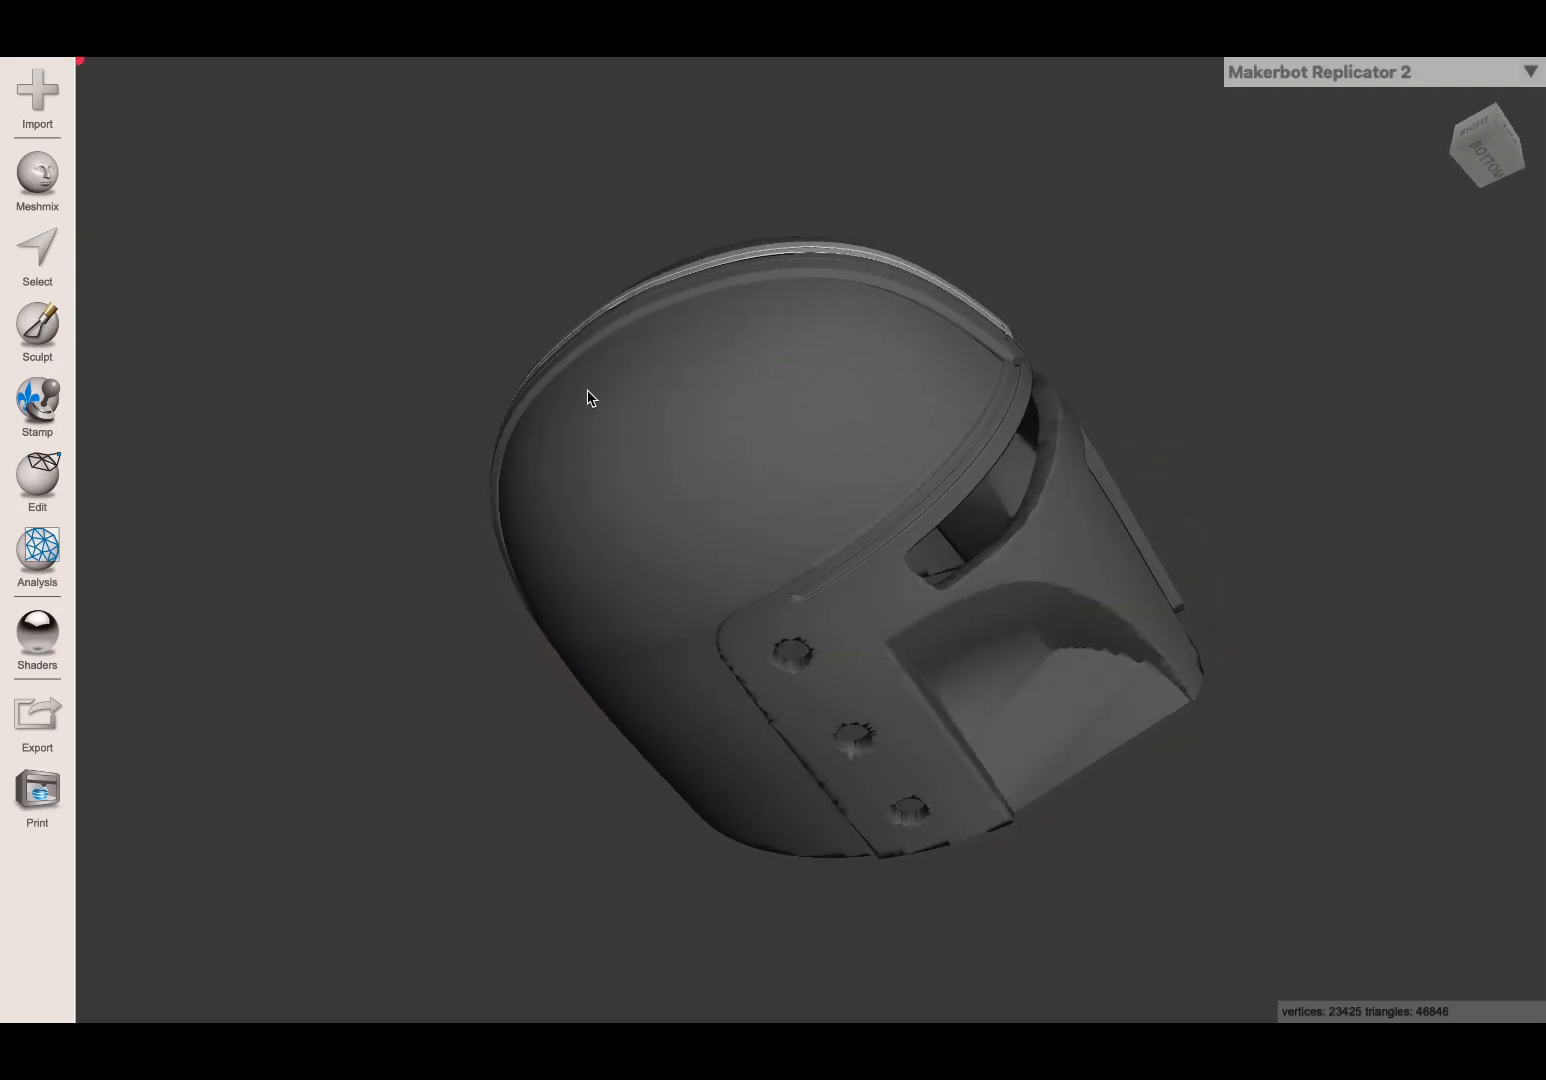
Select the dome and add the stripe pieces running over its center to the selection.
click(790, 470)
right_drag(697, 370, 676, 431)
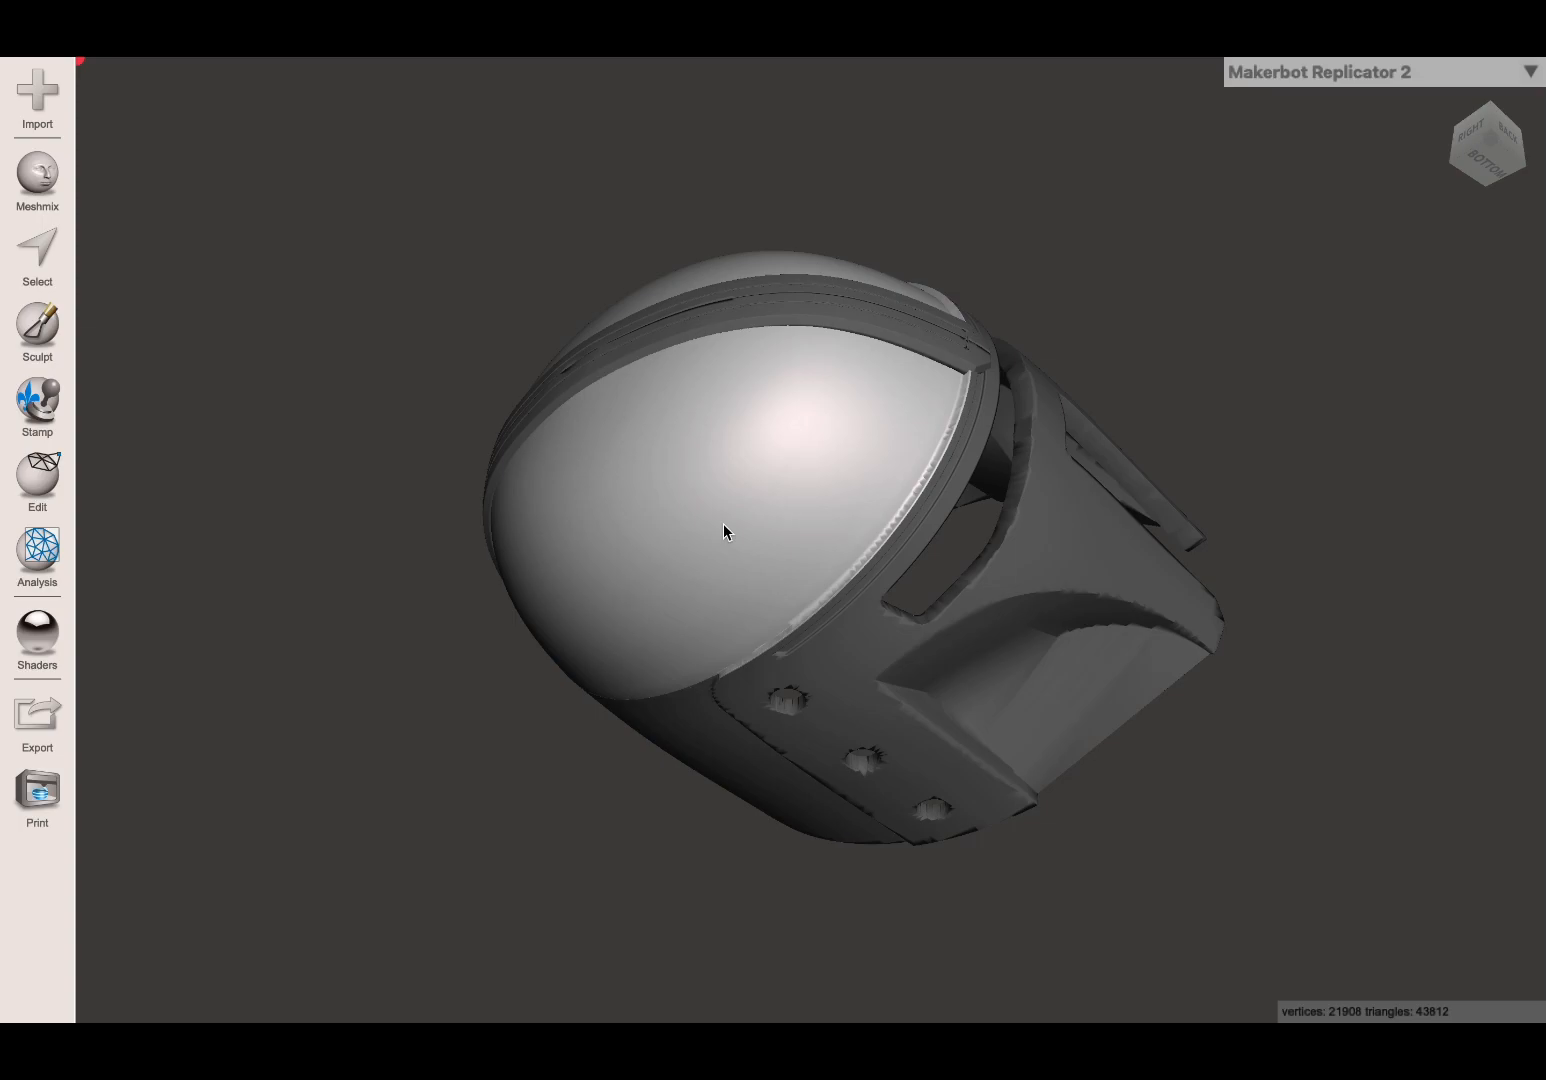
right_drag(594, 362, 541, 492)
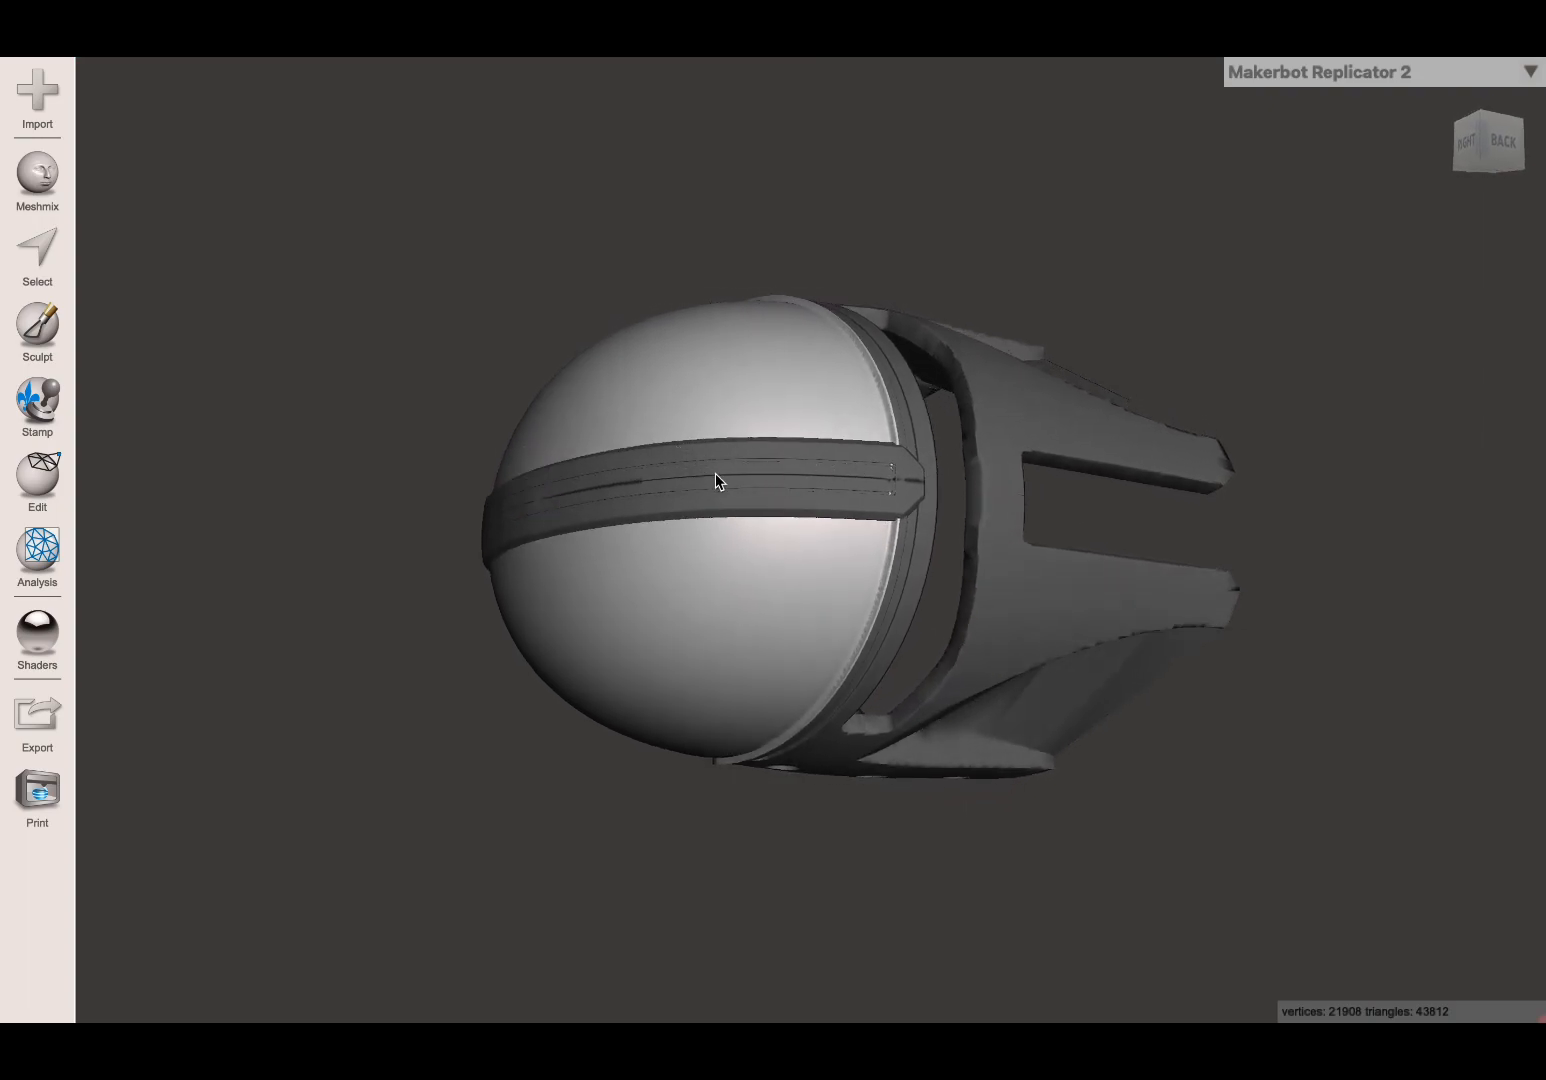
click(810, 464)
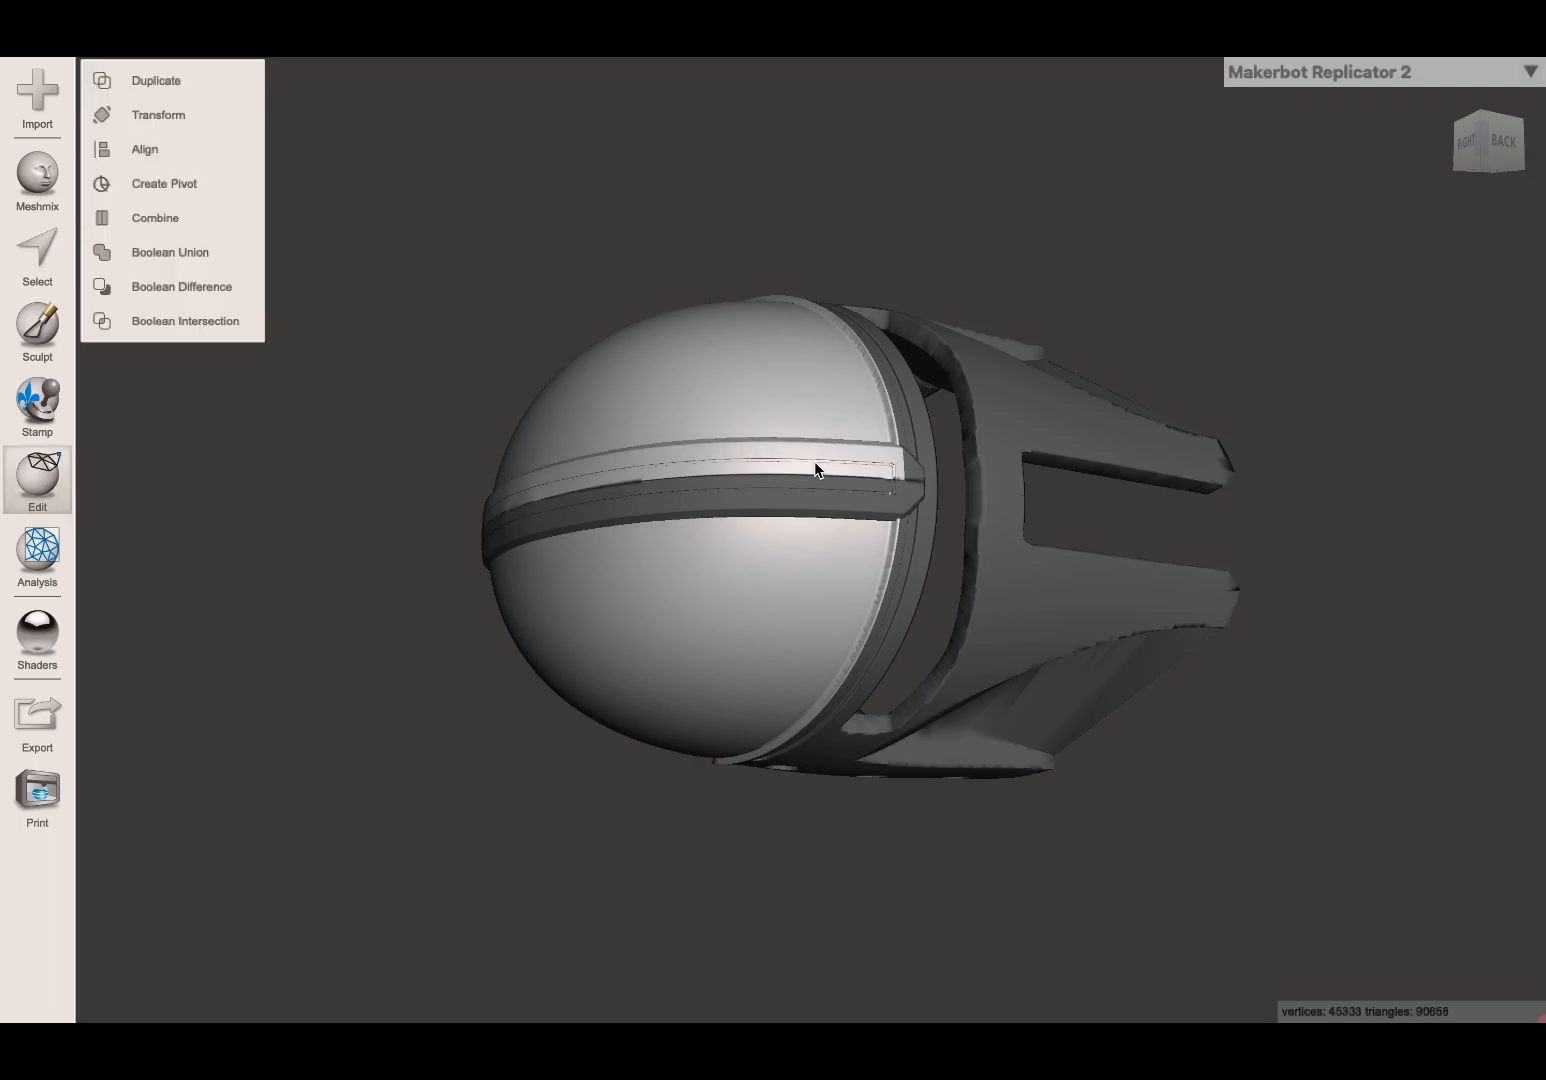
click(920, 498)
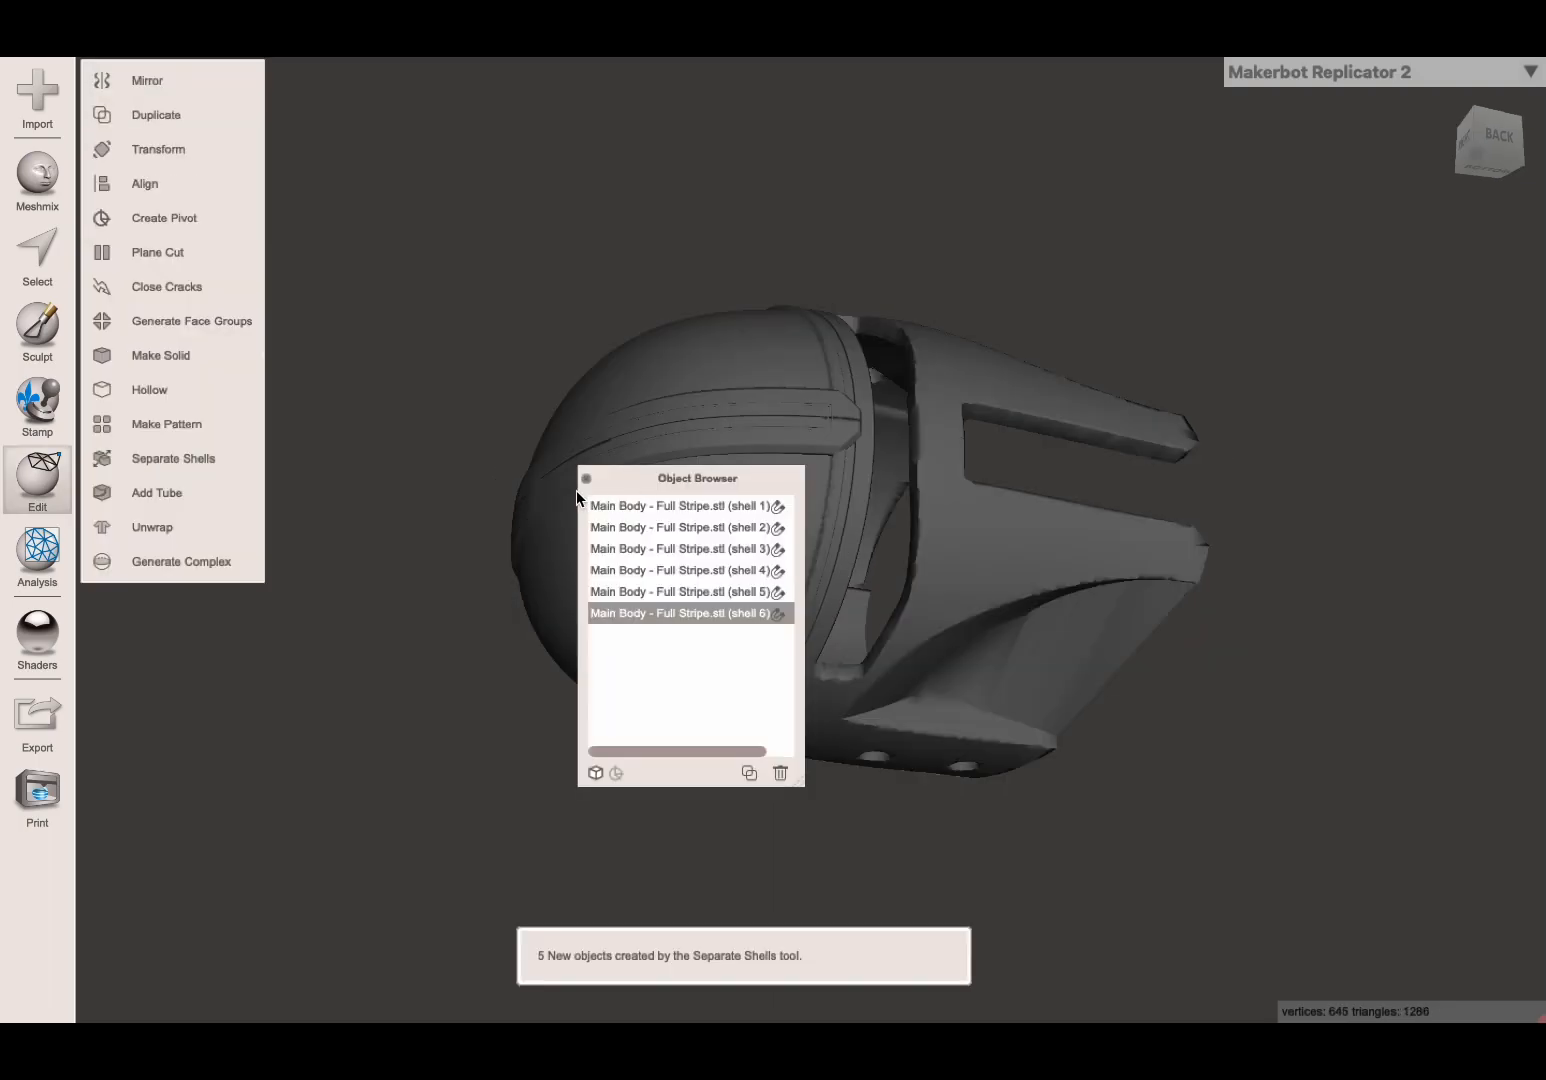
Close the Object Browser, select the dome with both stripe halves and their front end pieces, and combine them into one object.
click(586, 479)
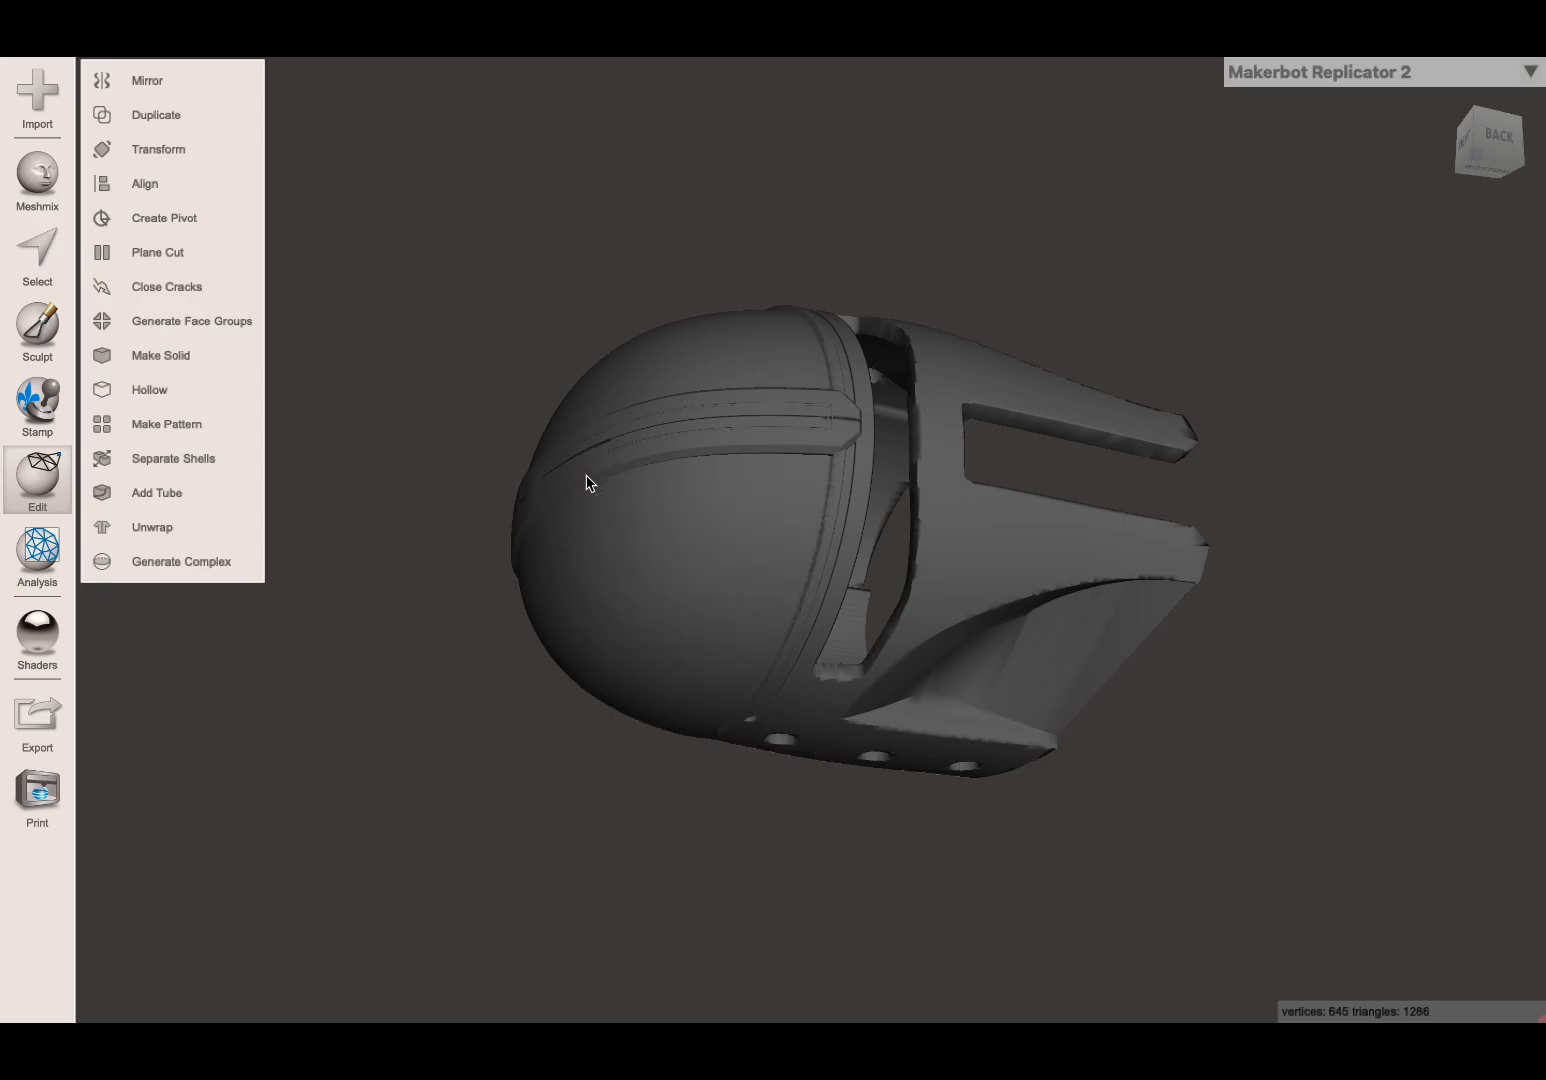
right_drag(597, 390, 594, 458)
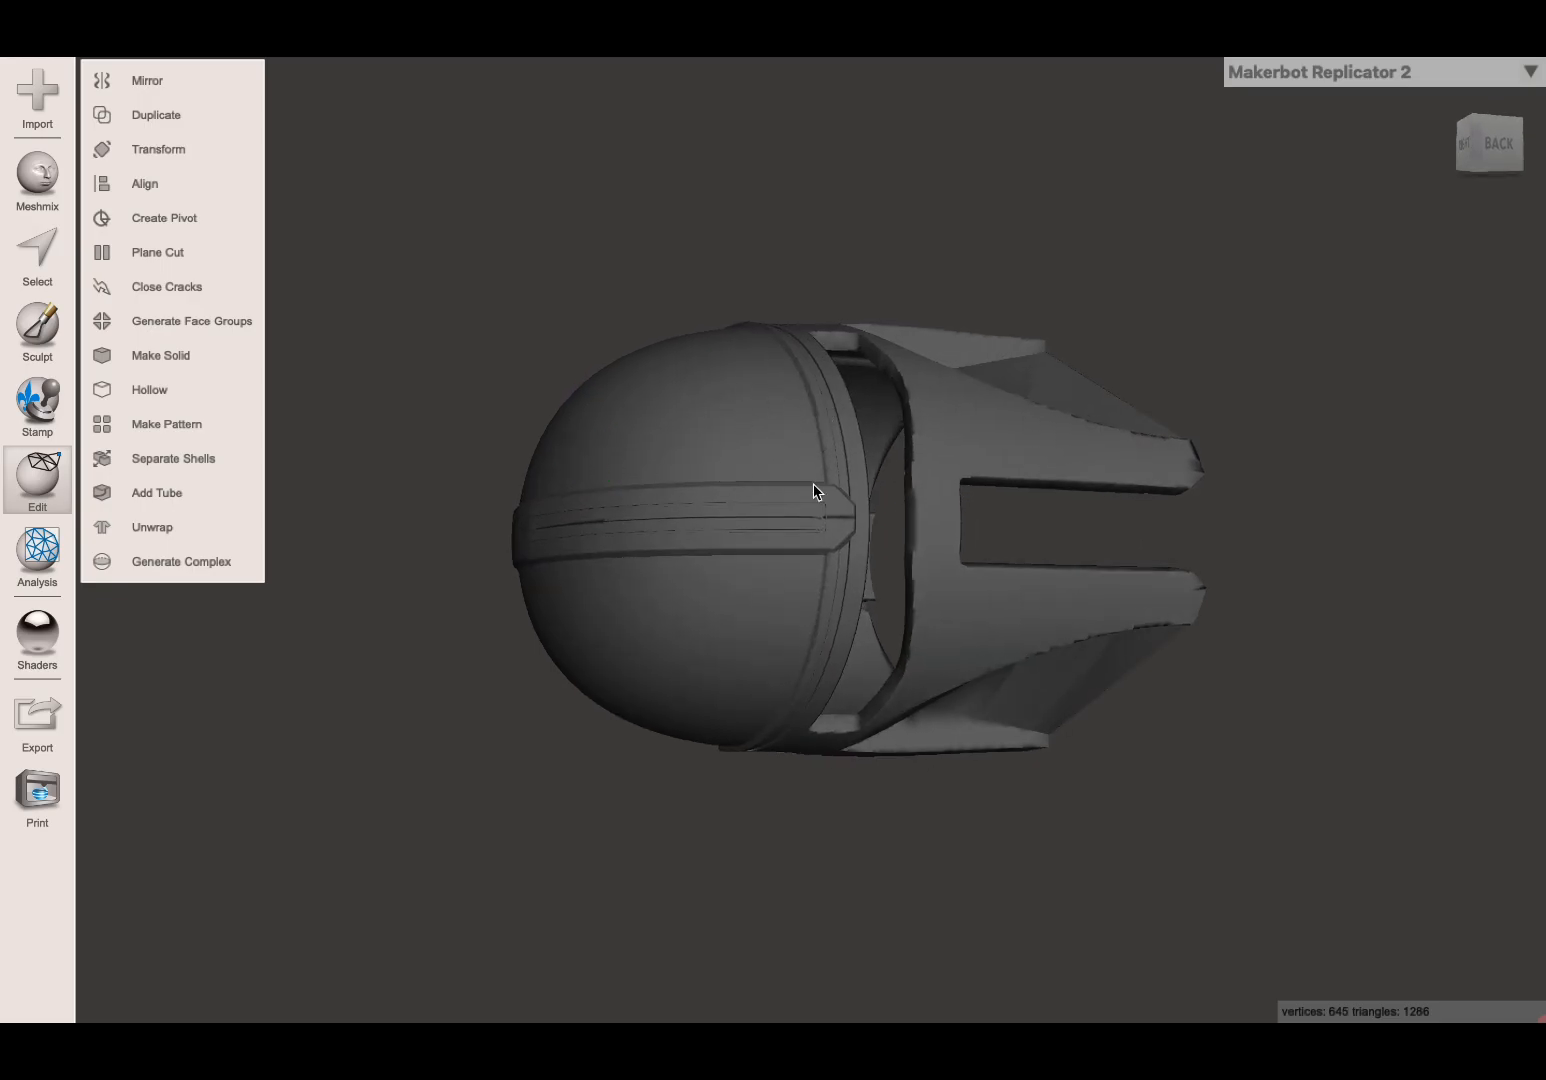
click(713, 430)
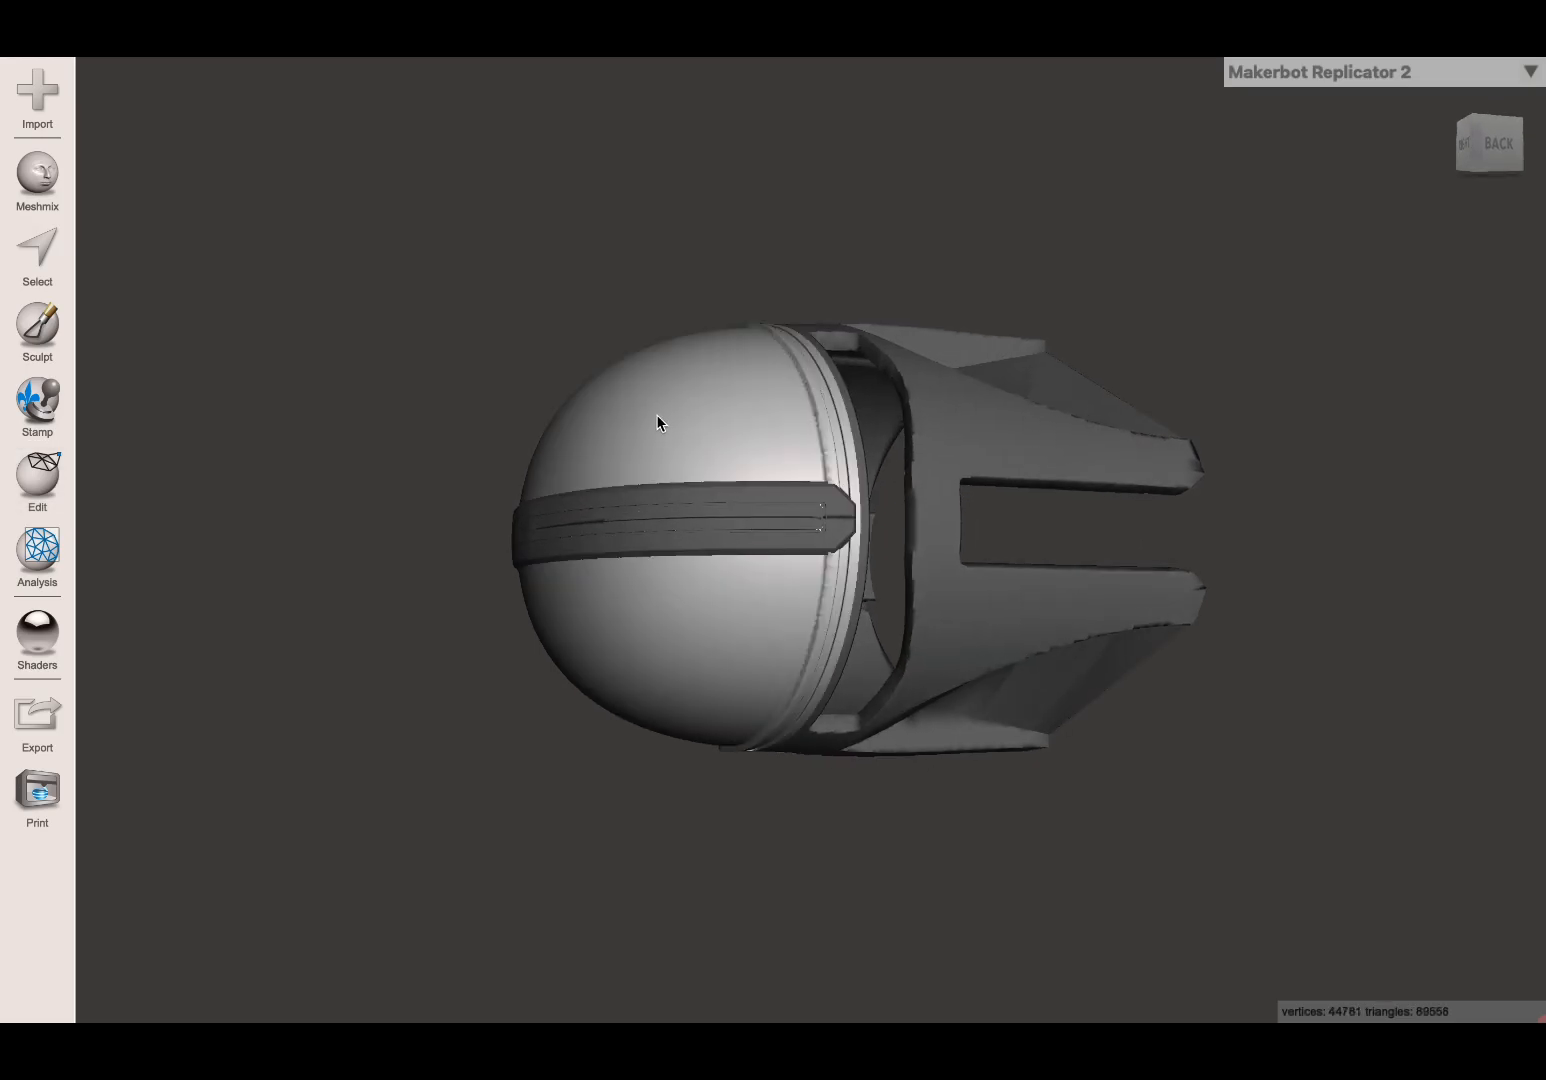
right_drag(670, 398, 728, 493)
shift+click(935, 622)
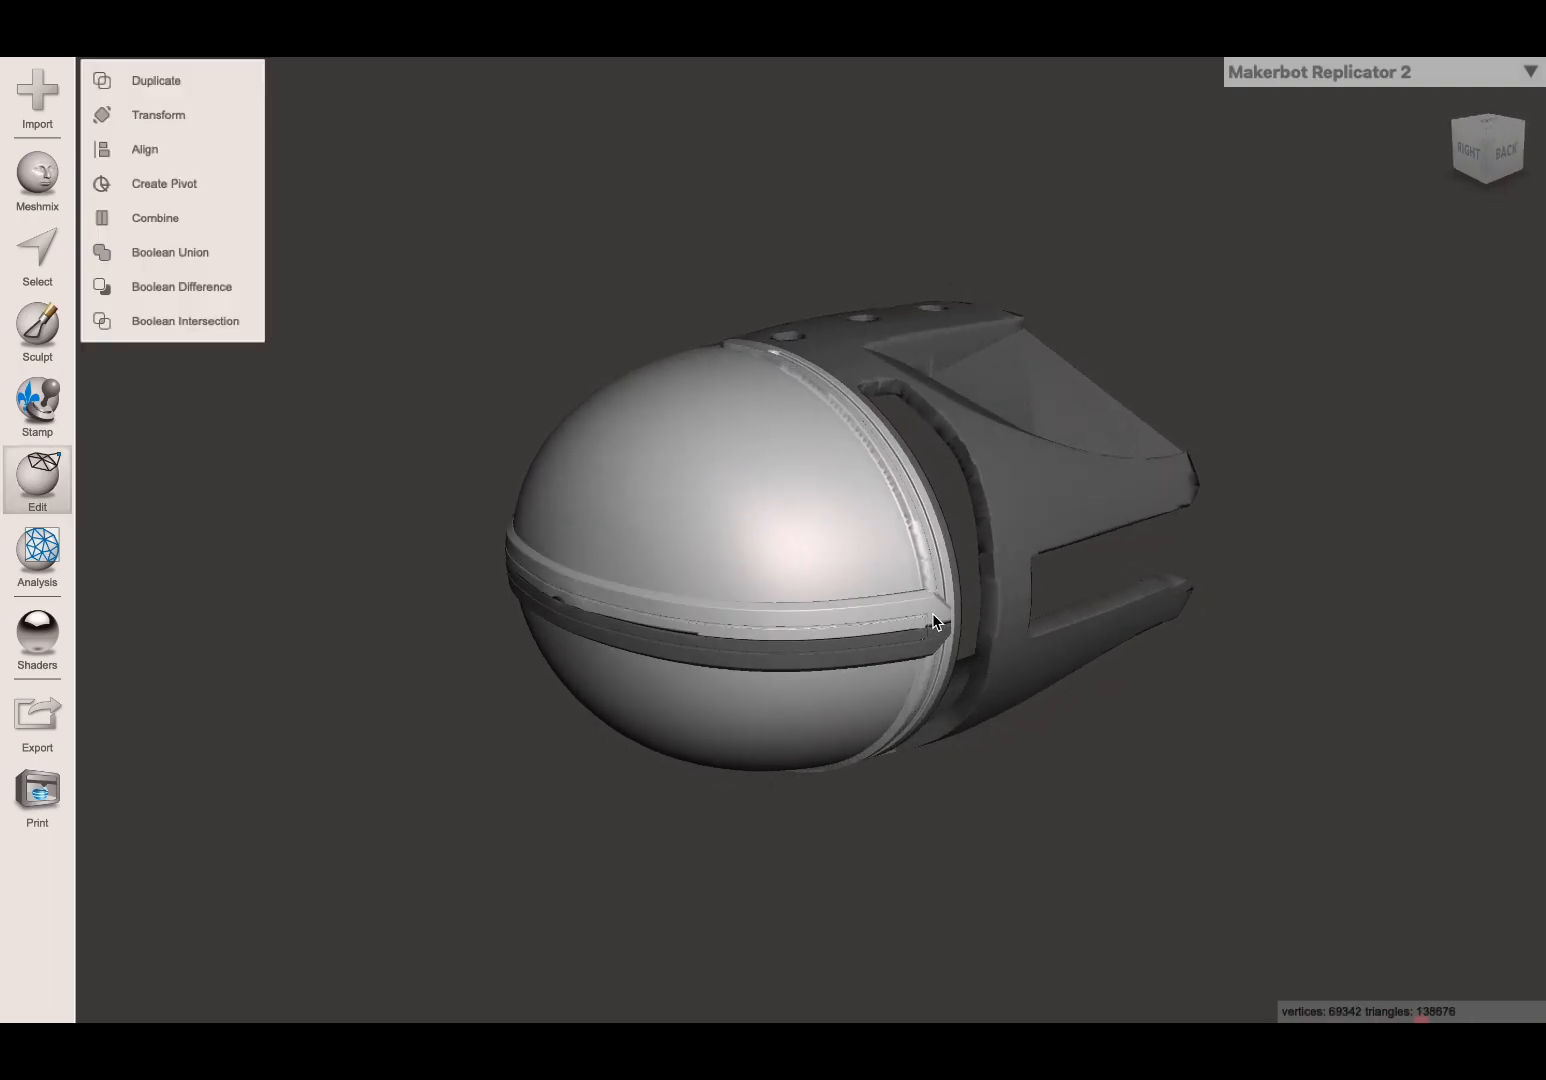
shift+click(942, 632)
right_drag(756, 548, 597, 455)
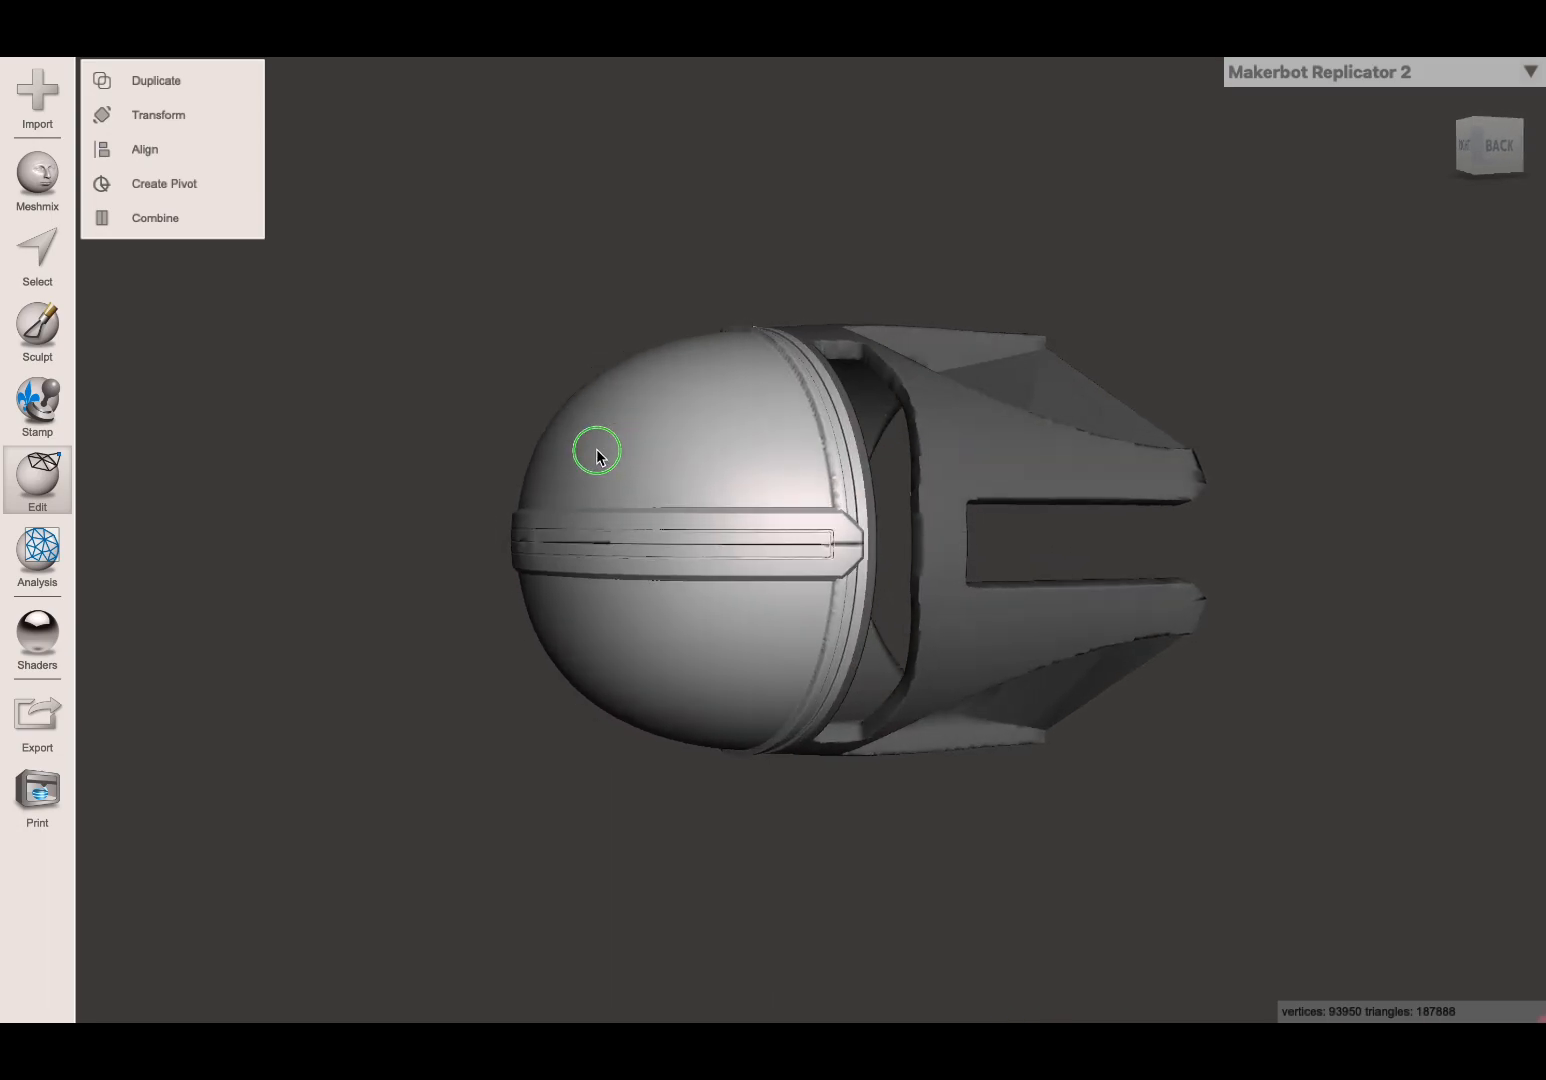
click(197, 217)
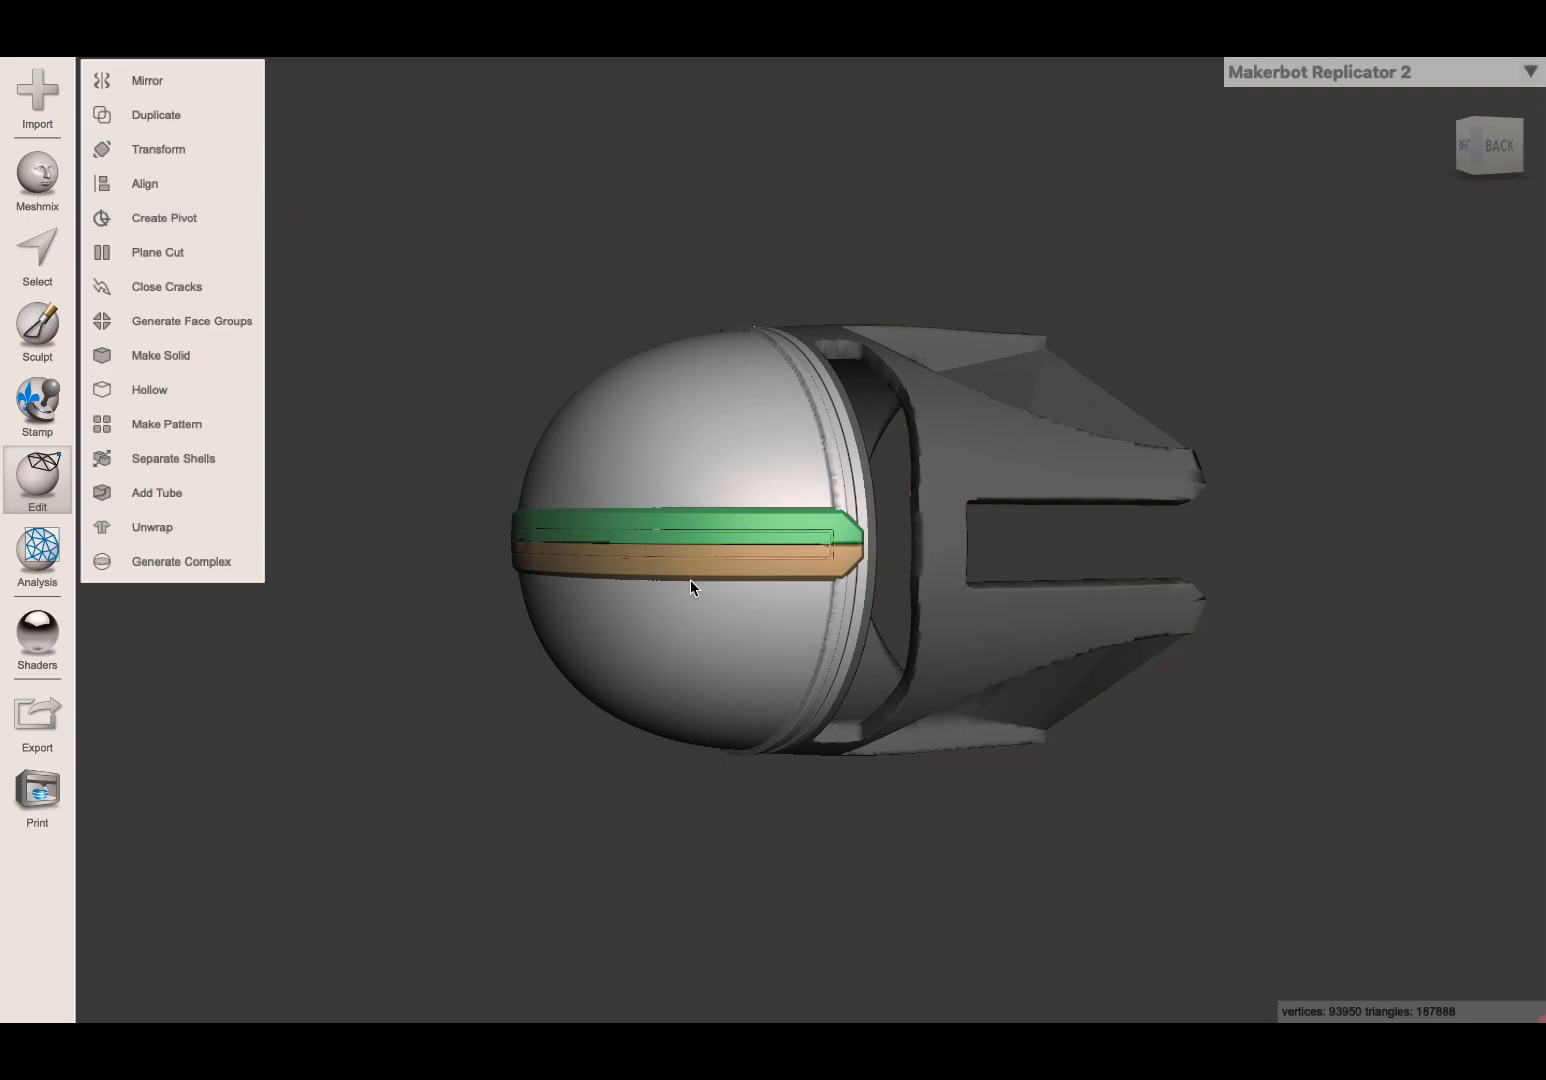
Export the combined dome to the Desktop as "Commandalorian - Striped Dome" in STL Binary Format (*.stl).
click(38, 722)
text(Commandalorian)
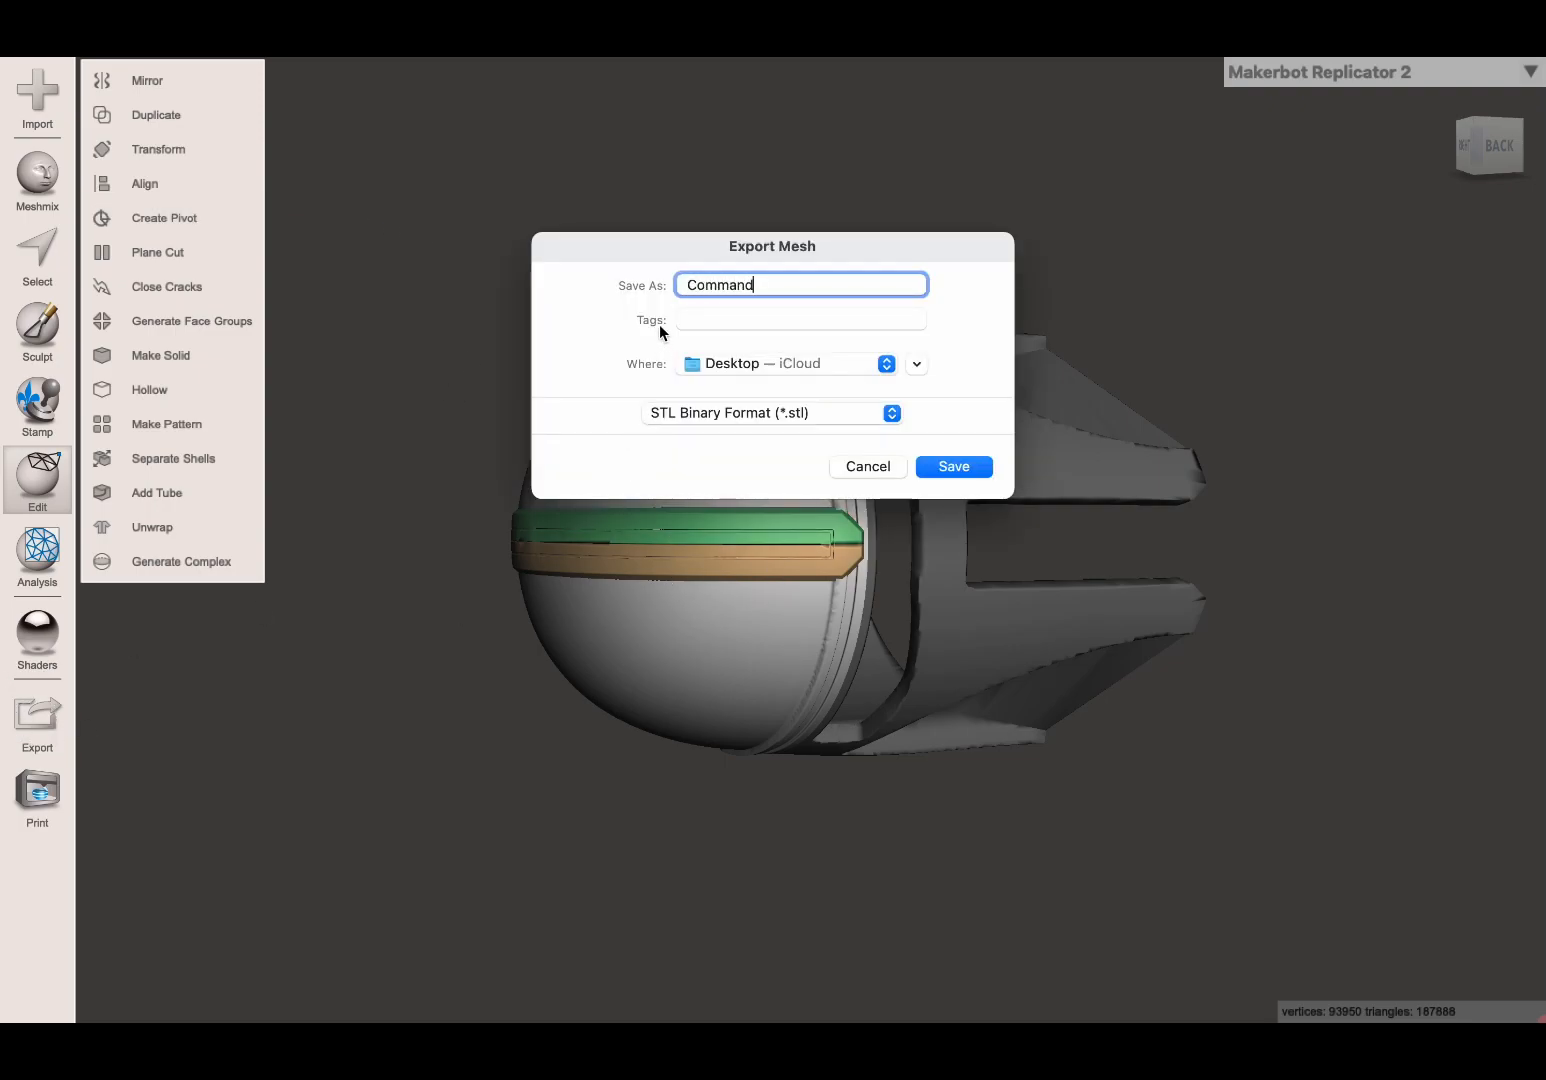
text( - Striped Dome)
click(949, 467)
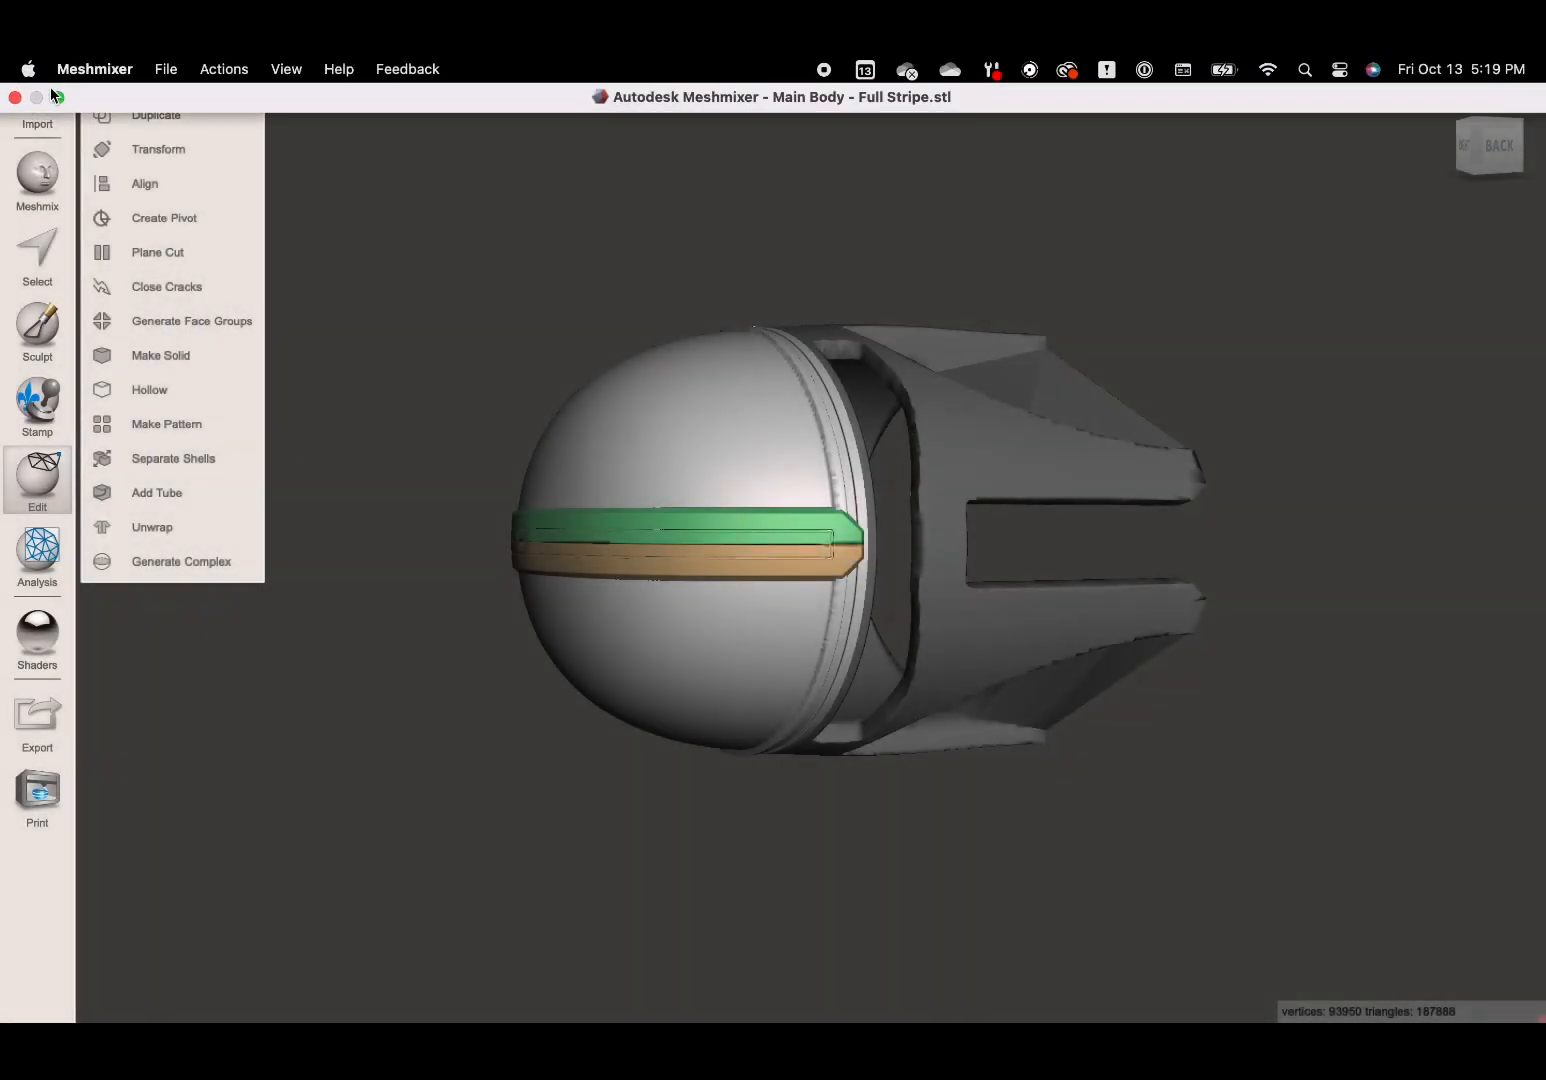
Leave full screen, open the exported Commandalorian - Striped Dome.stl from the desktop in Preview, and examine the dome from several sides.
click(58, 97)
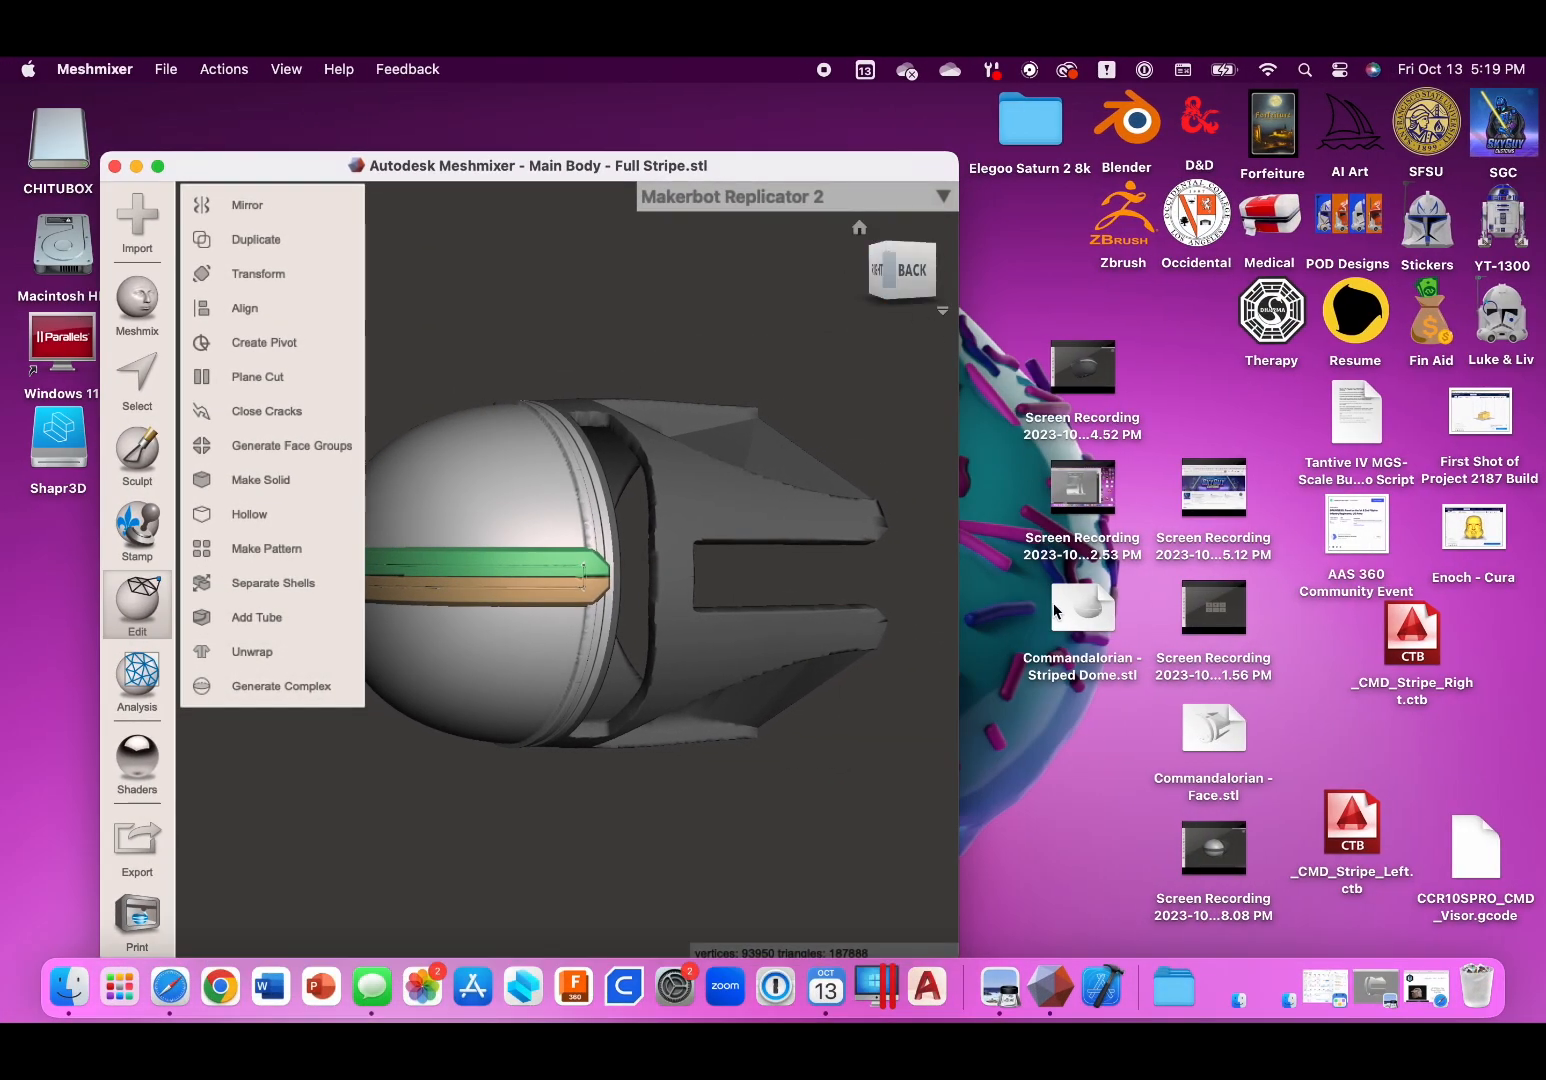
right_click(1065, 614)
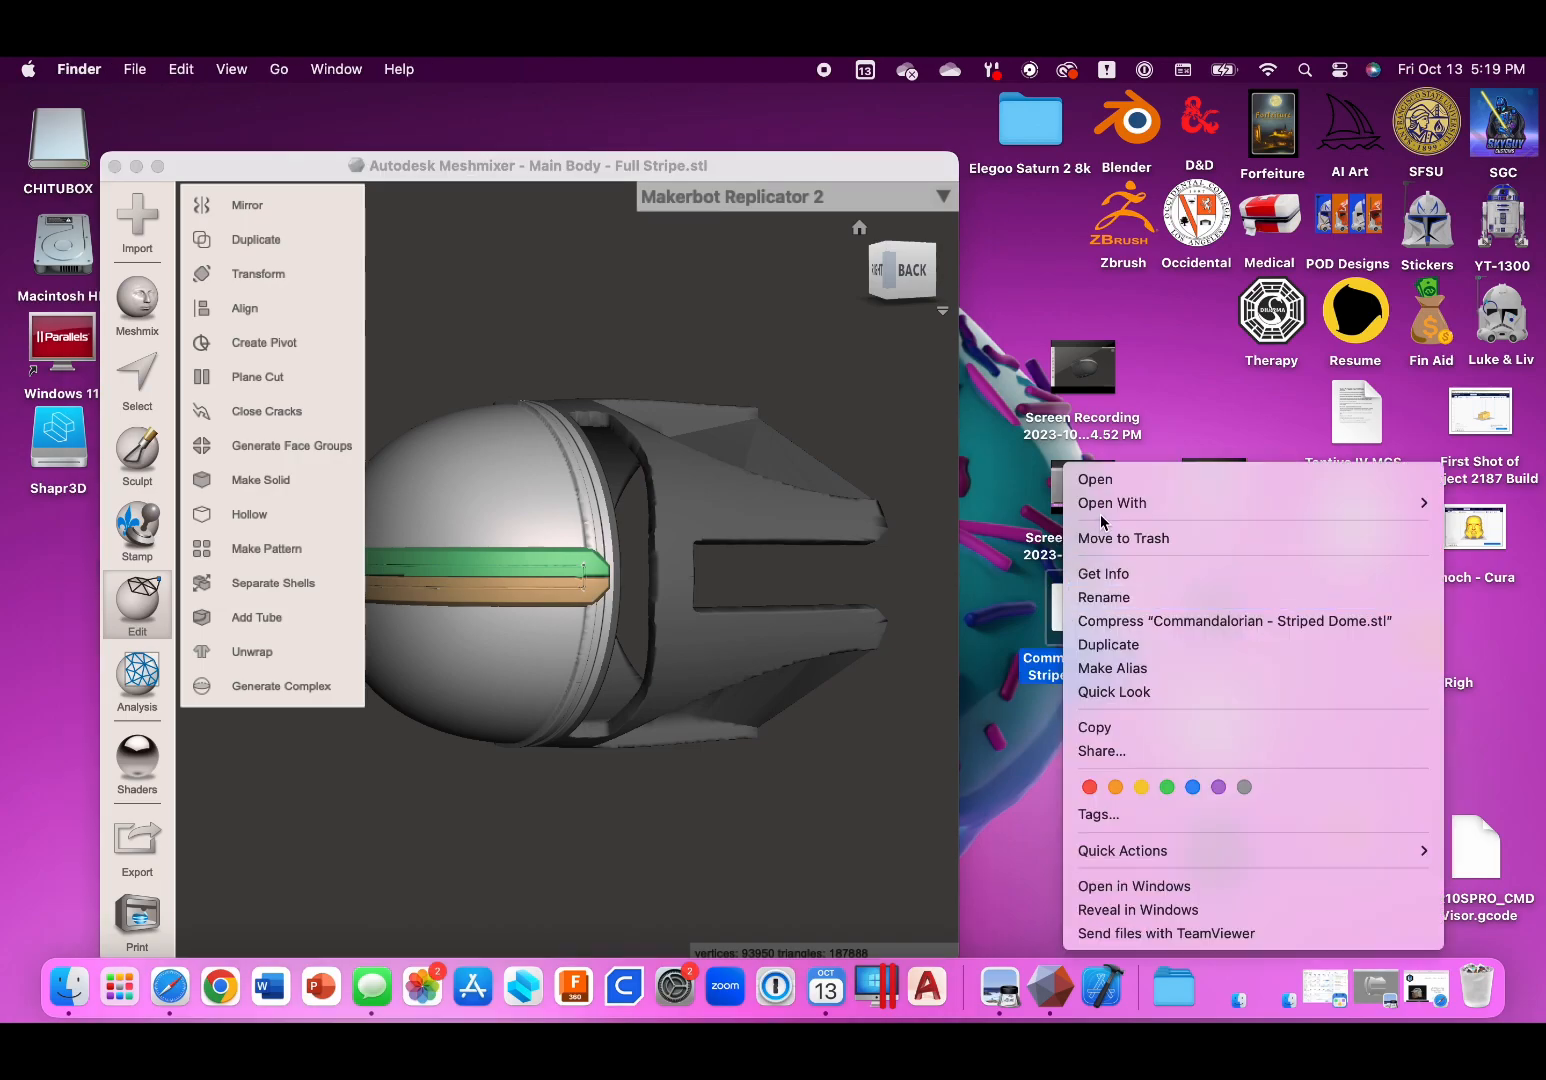
mouse_move(1112, 508)
click(972, 538)
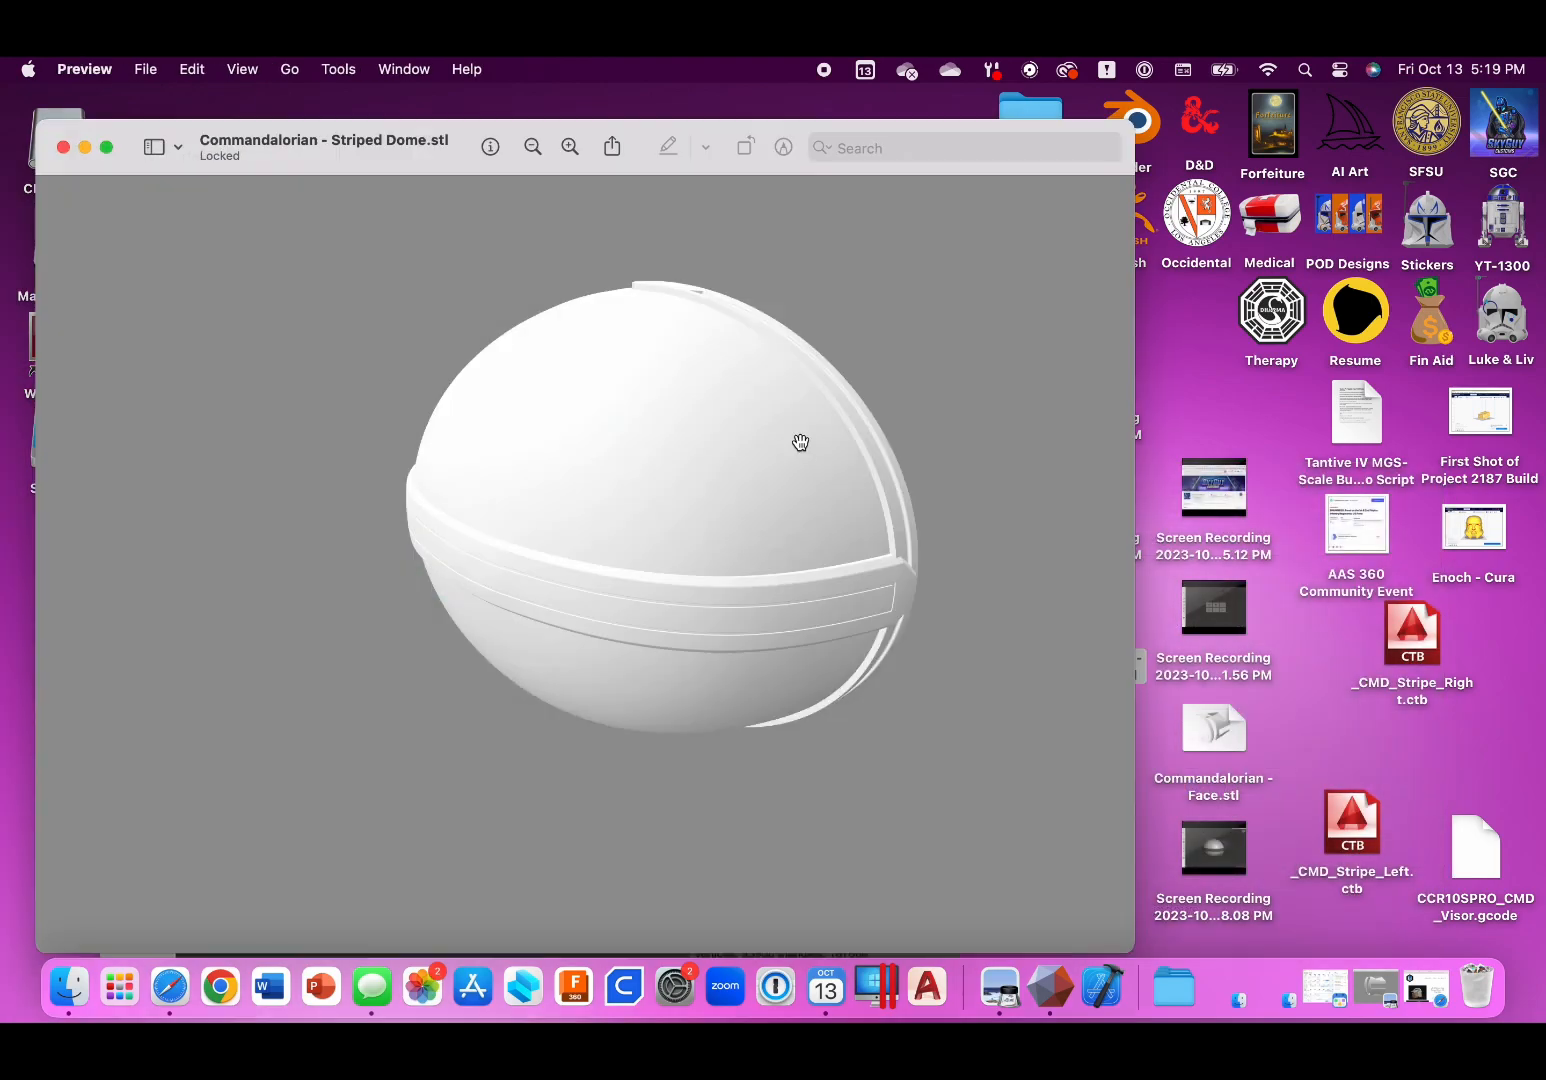
drag(823, 546, 704, 438)
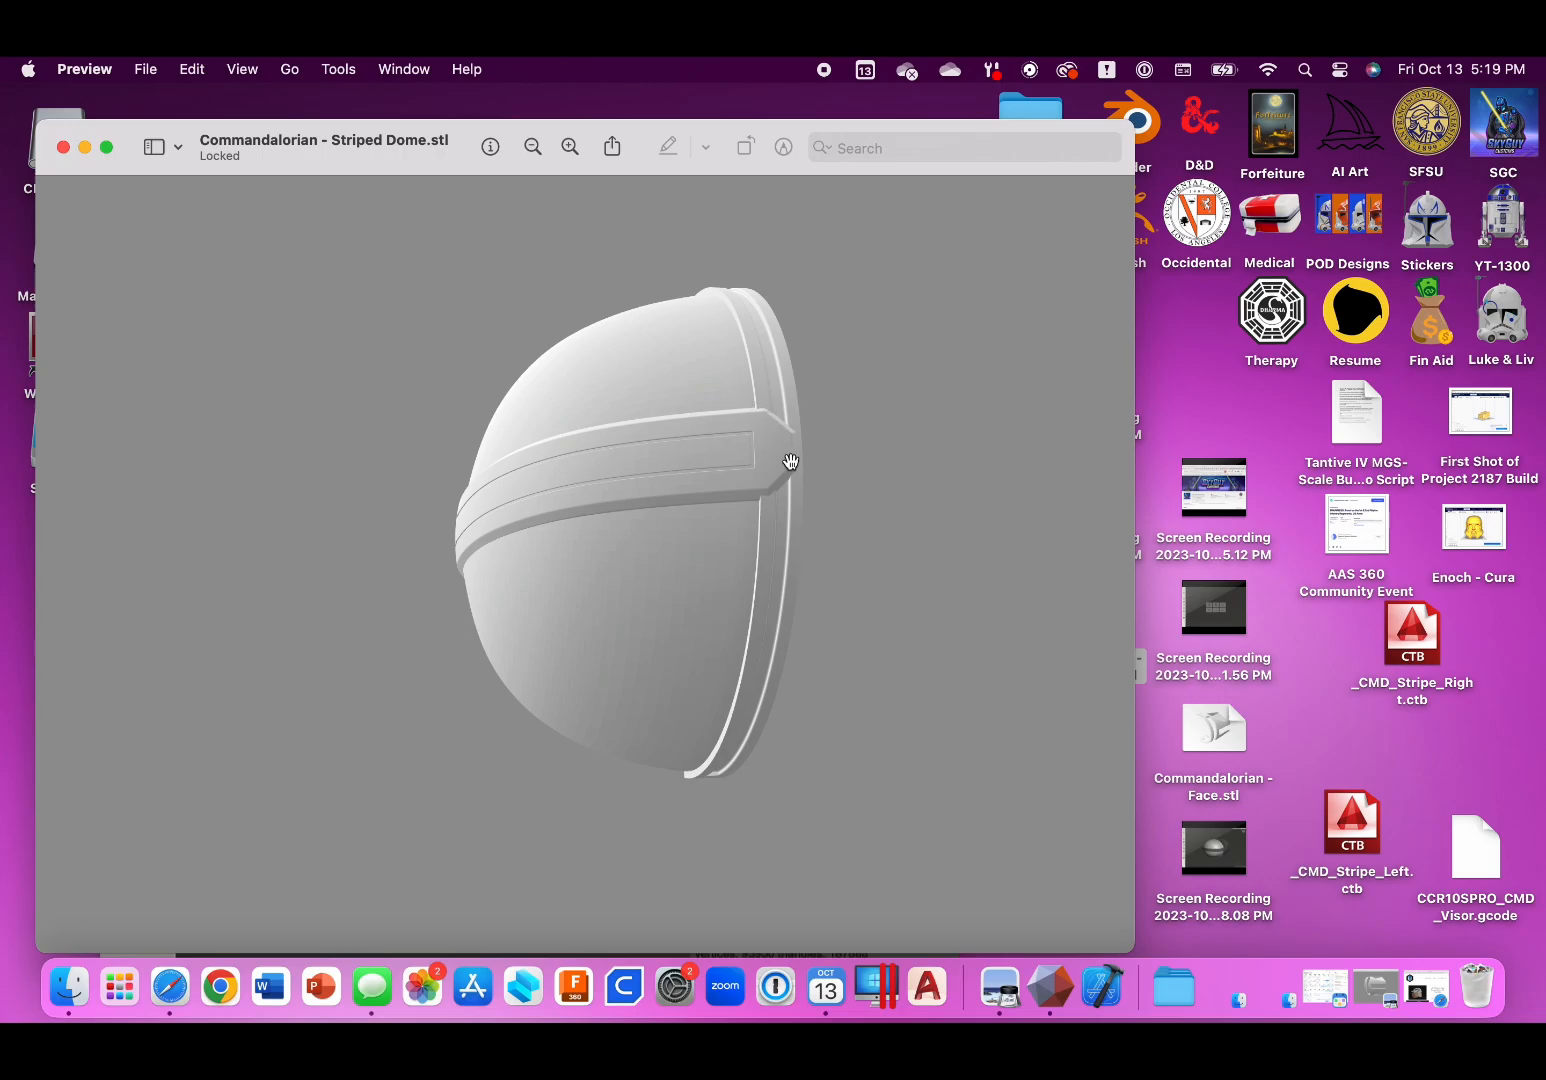
click(656, 438)
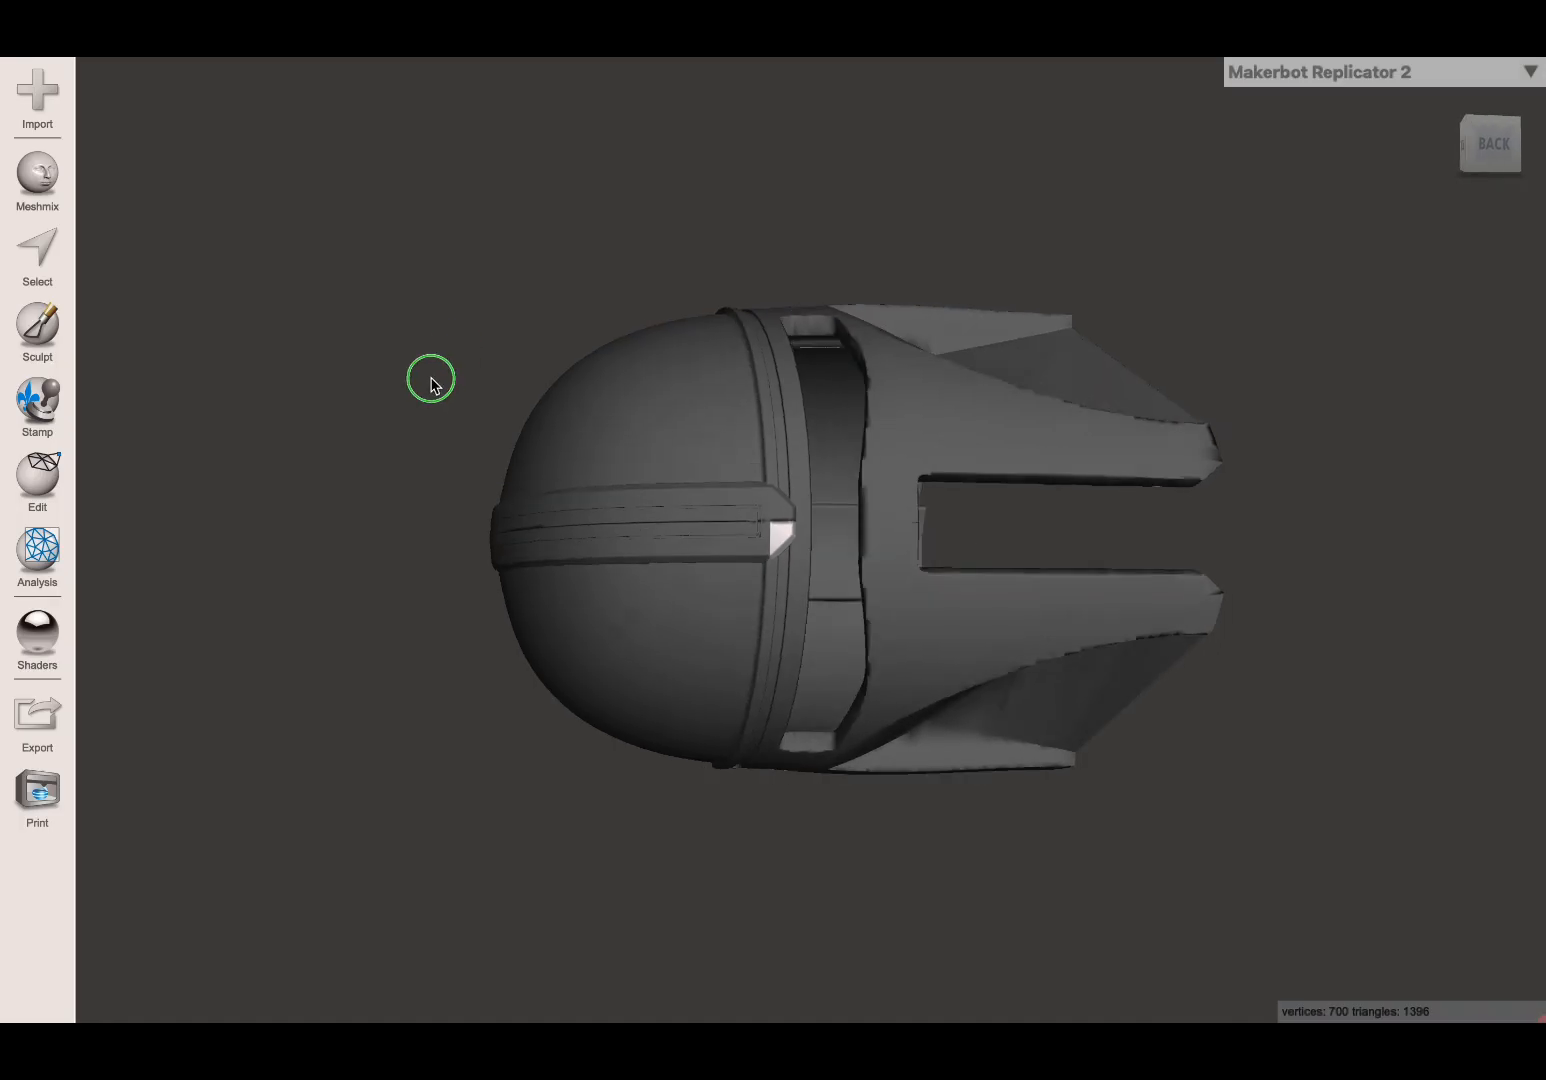
click(896, 431)
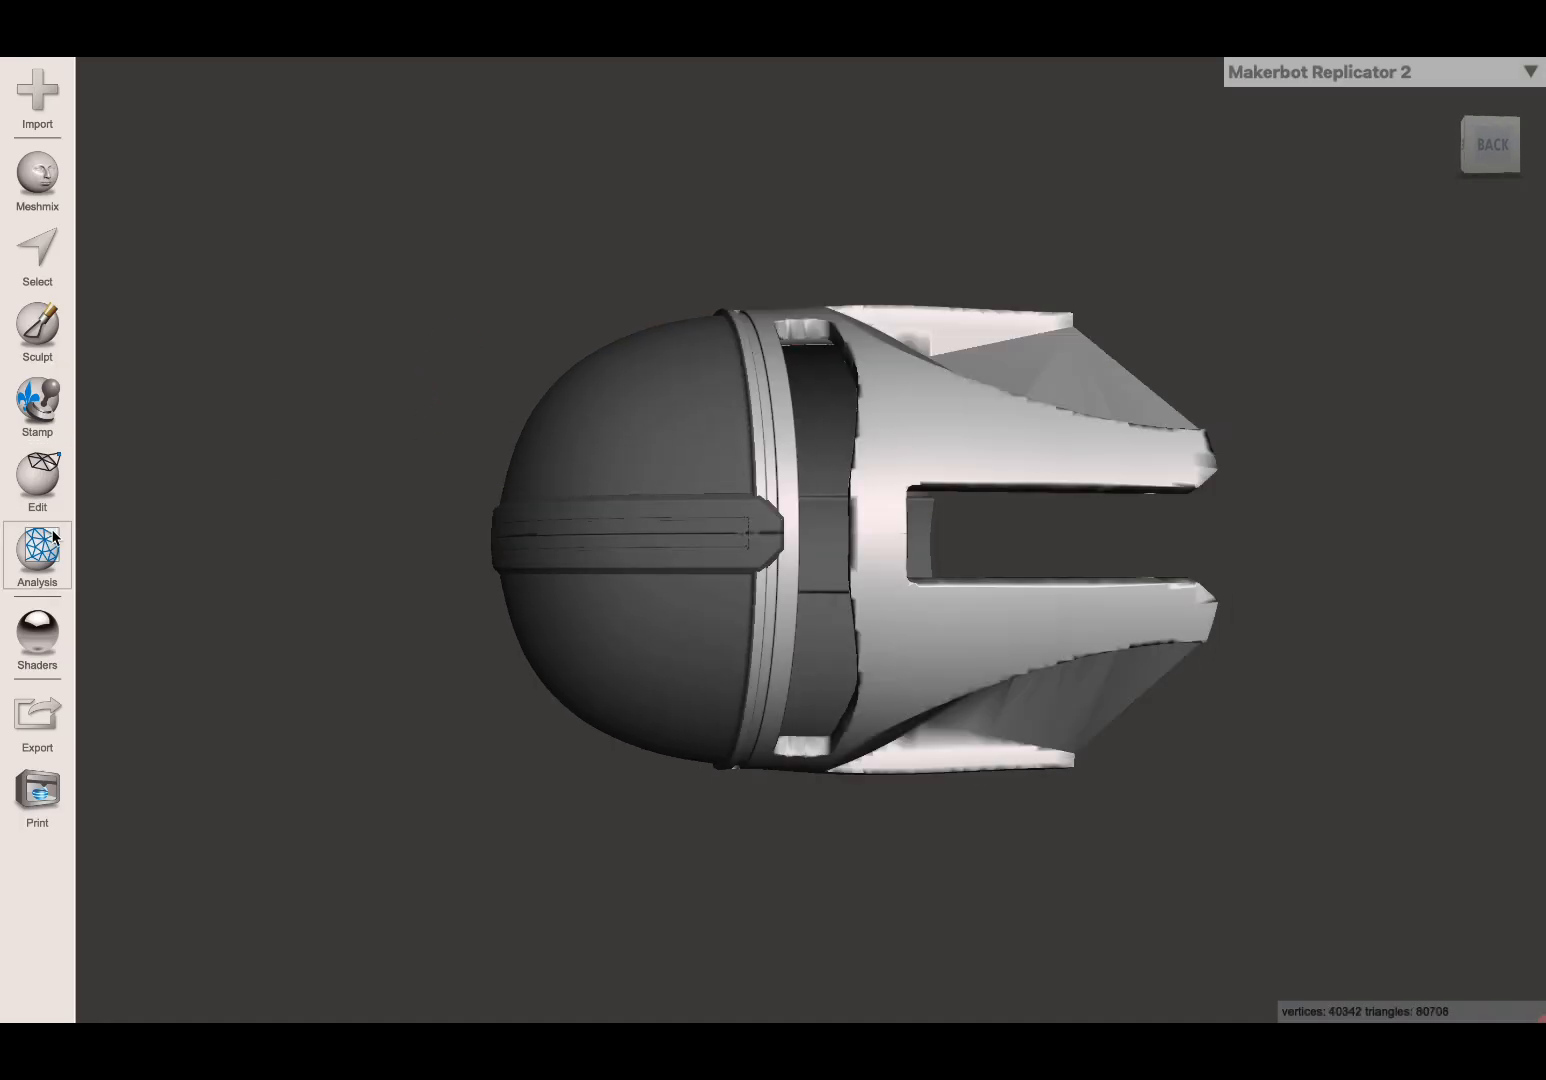
click(36, 485)
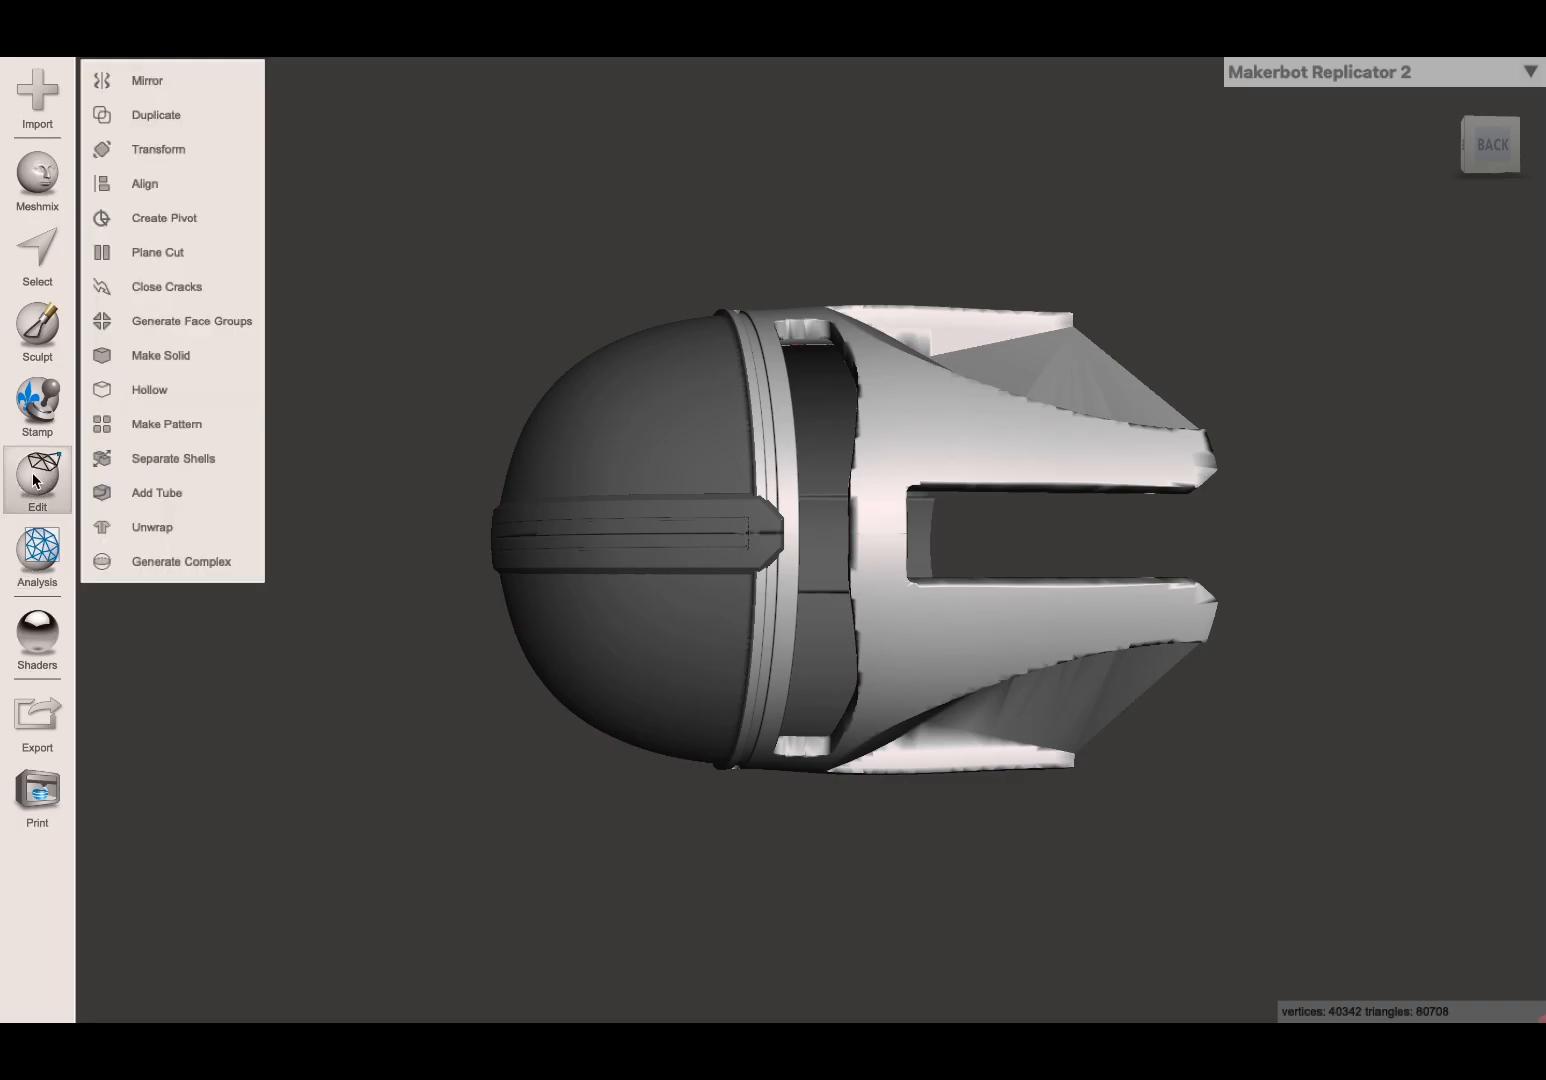
click(138, 252)
drag(990, 500, 826, 427)
drag(886, 540, 686, 541)
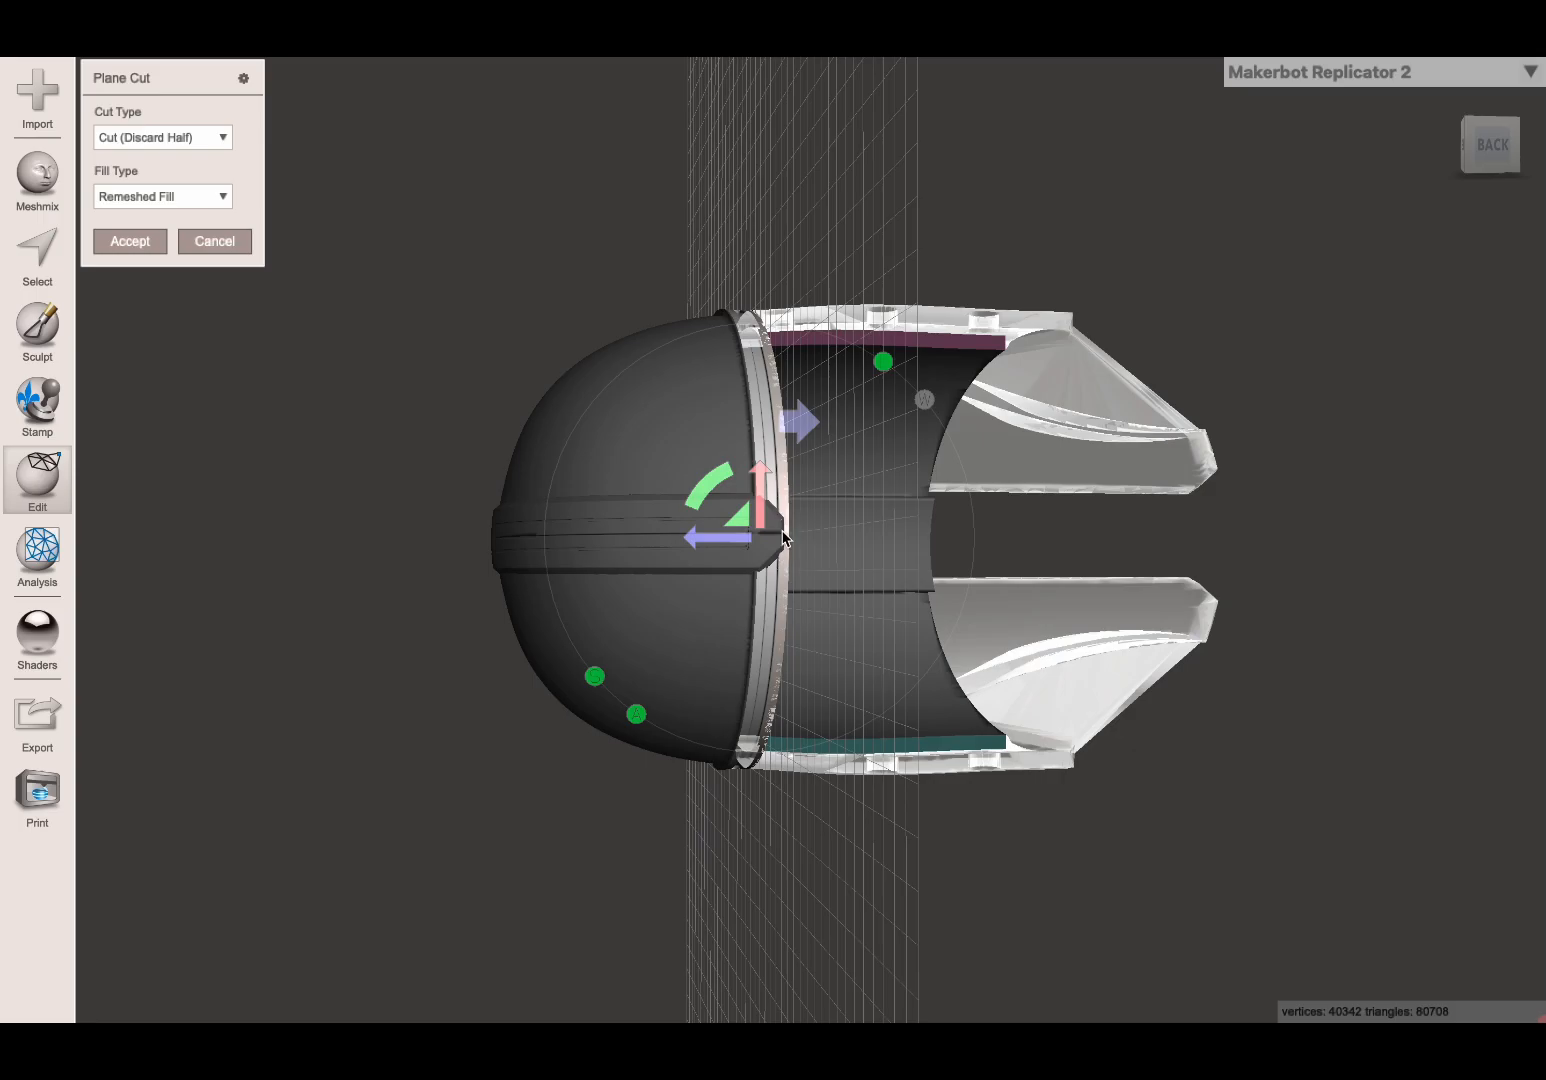
right_drag(631, 438, 670, 535)
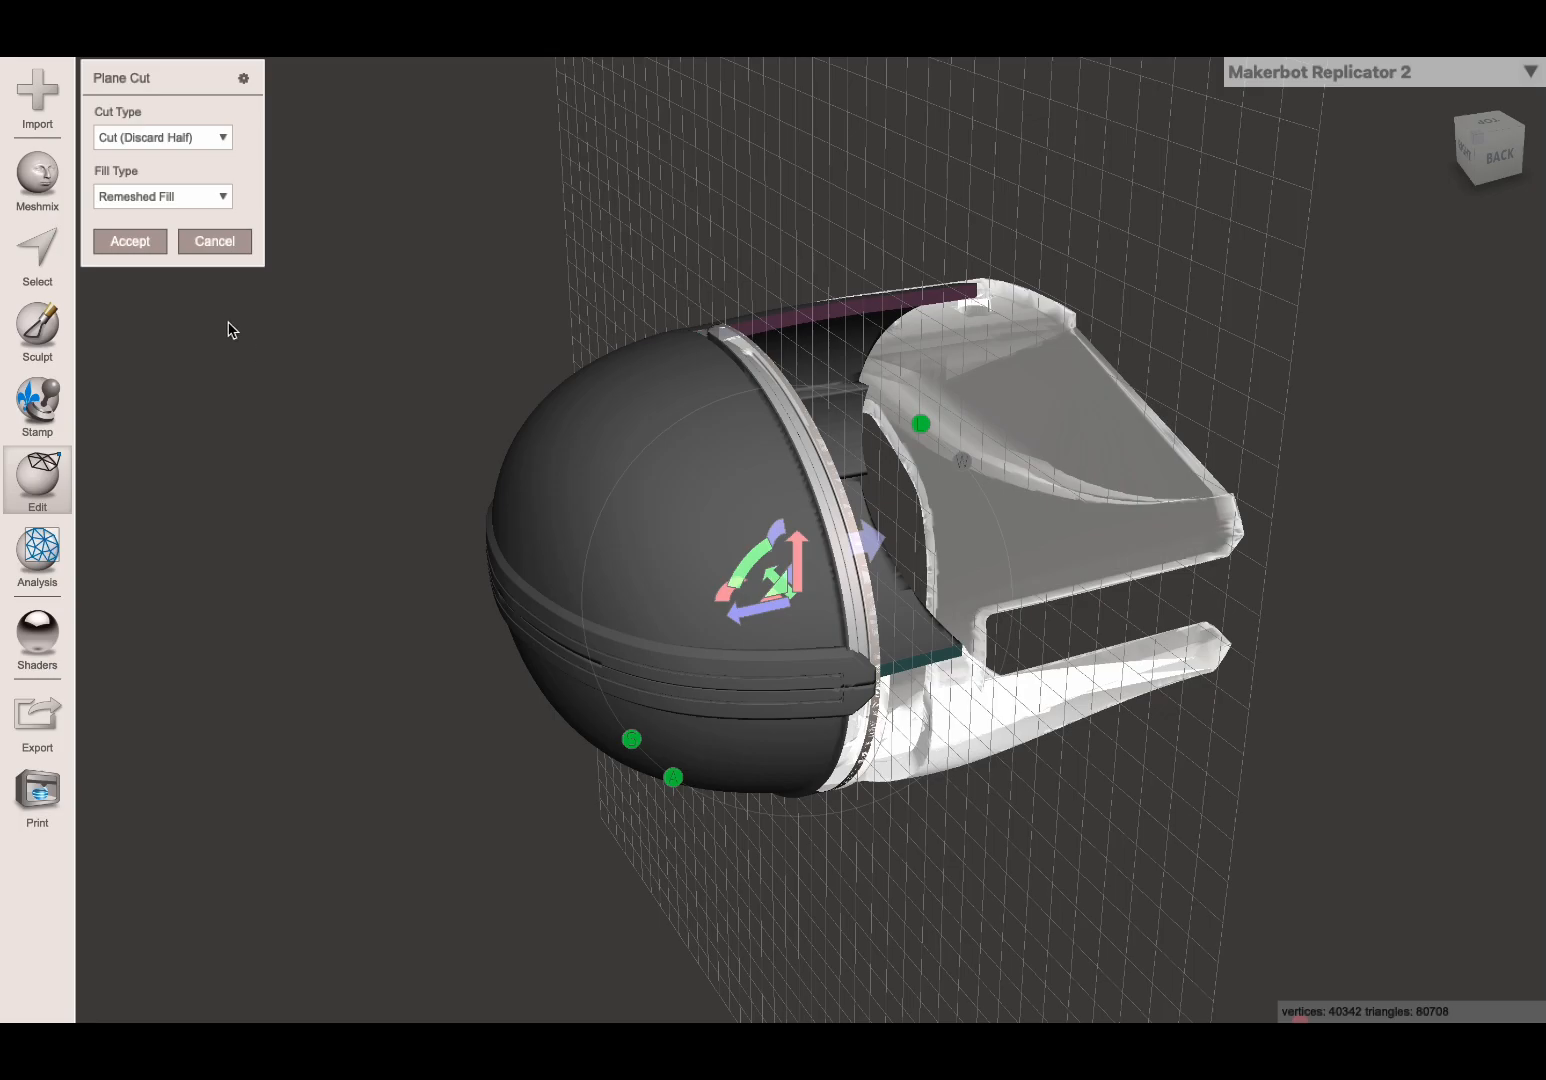
click(212, 241)
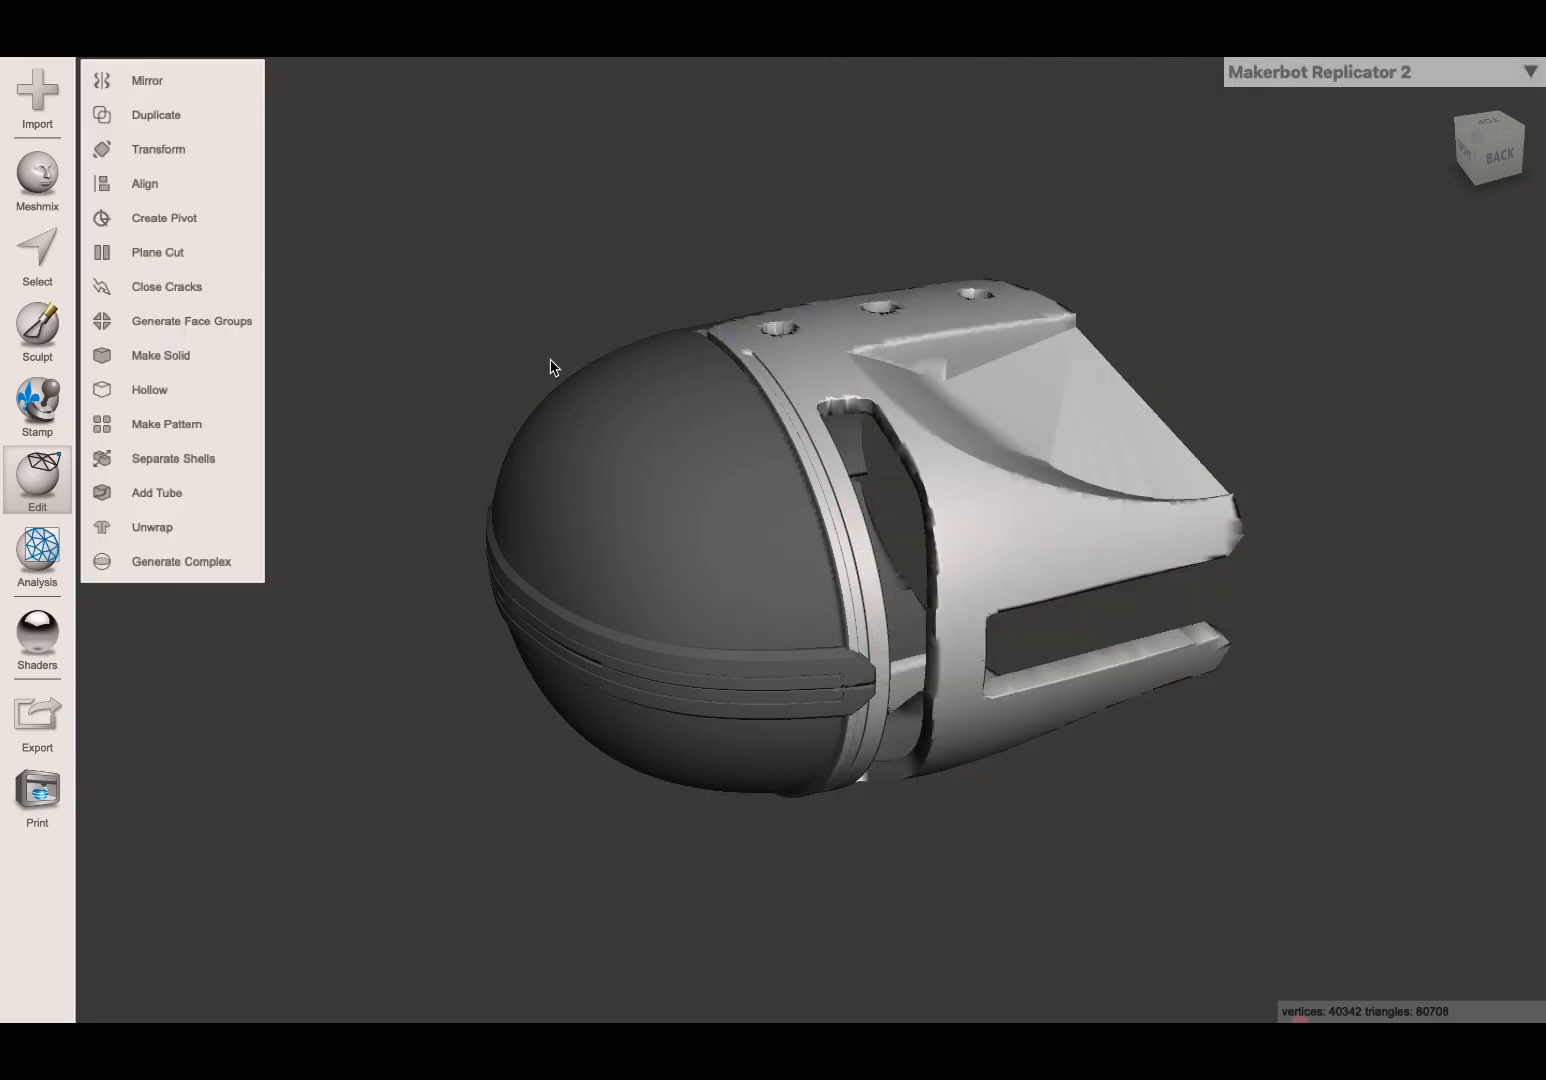
Select the face section and examine its edge against the dome and stripe from the side and the front.
right_drag(666, 328, 639, 273)
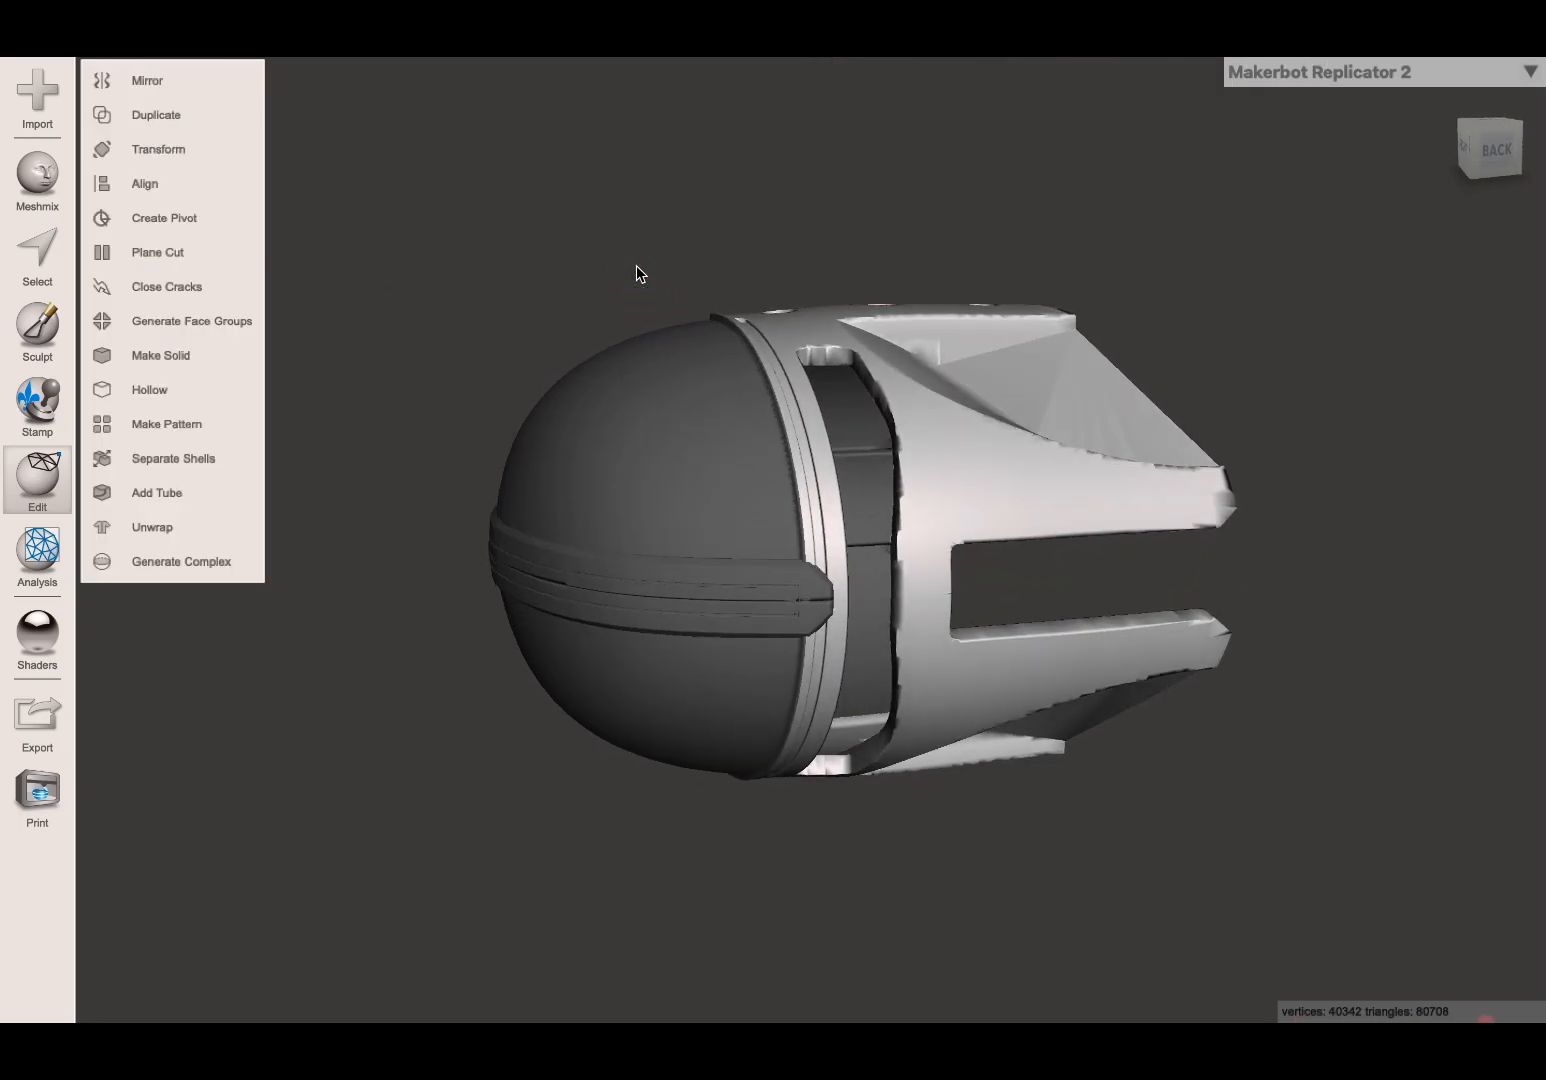
click(656, 404)
click(989, 413)
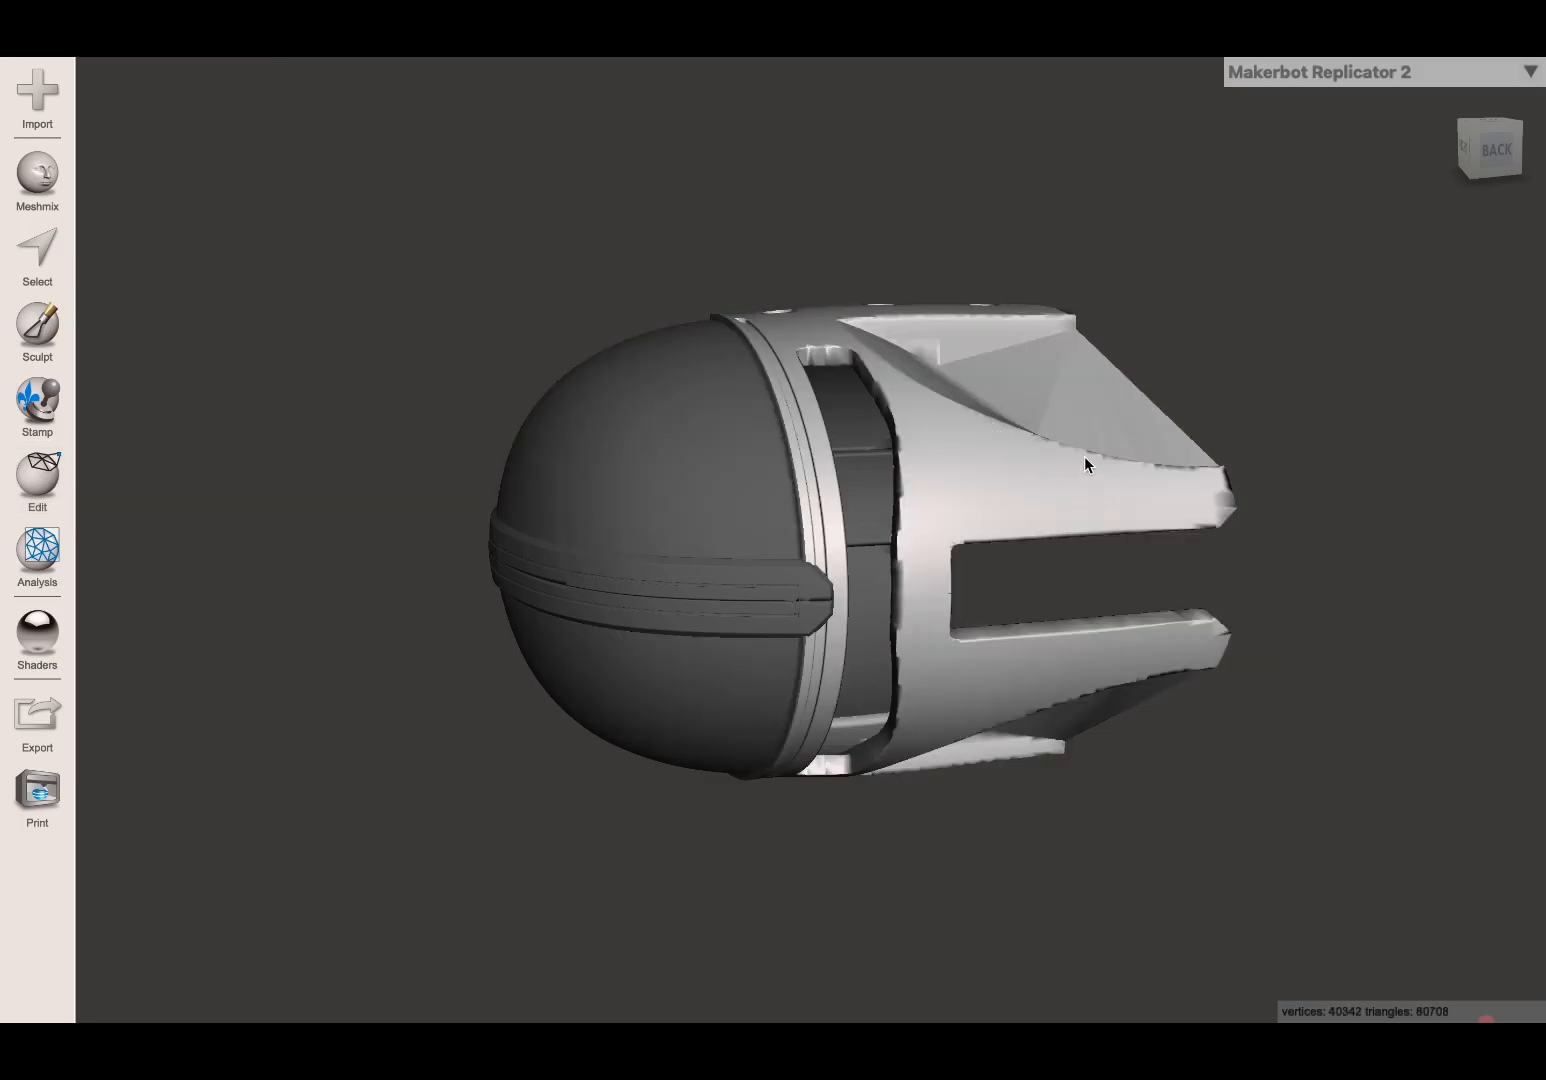
right_drag(951, 733, 1010, 560)
right_drag(807, 457, 1203, 416)
right_drag(707, 404, 604, 346)
right_drag(842, 371, 835, 325)
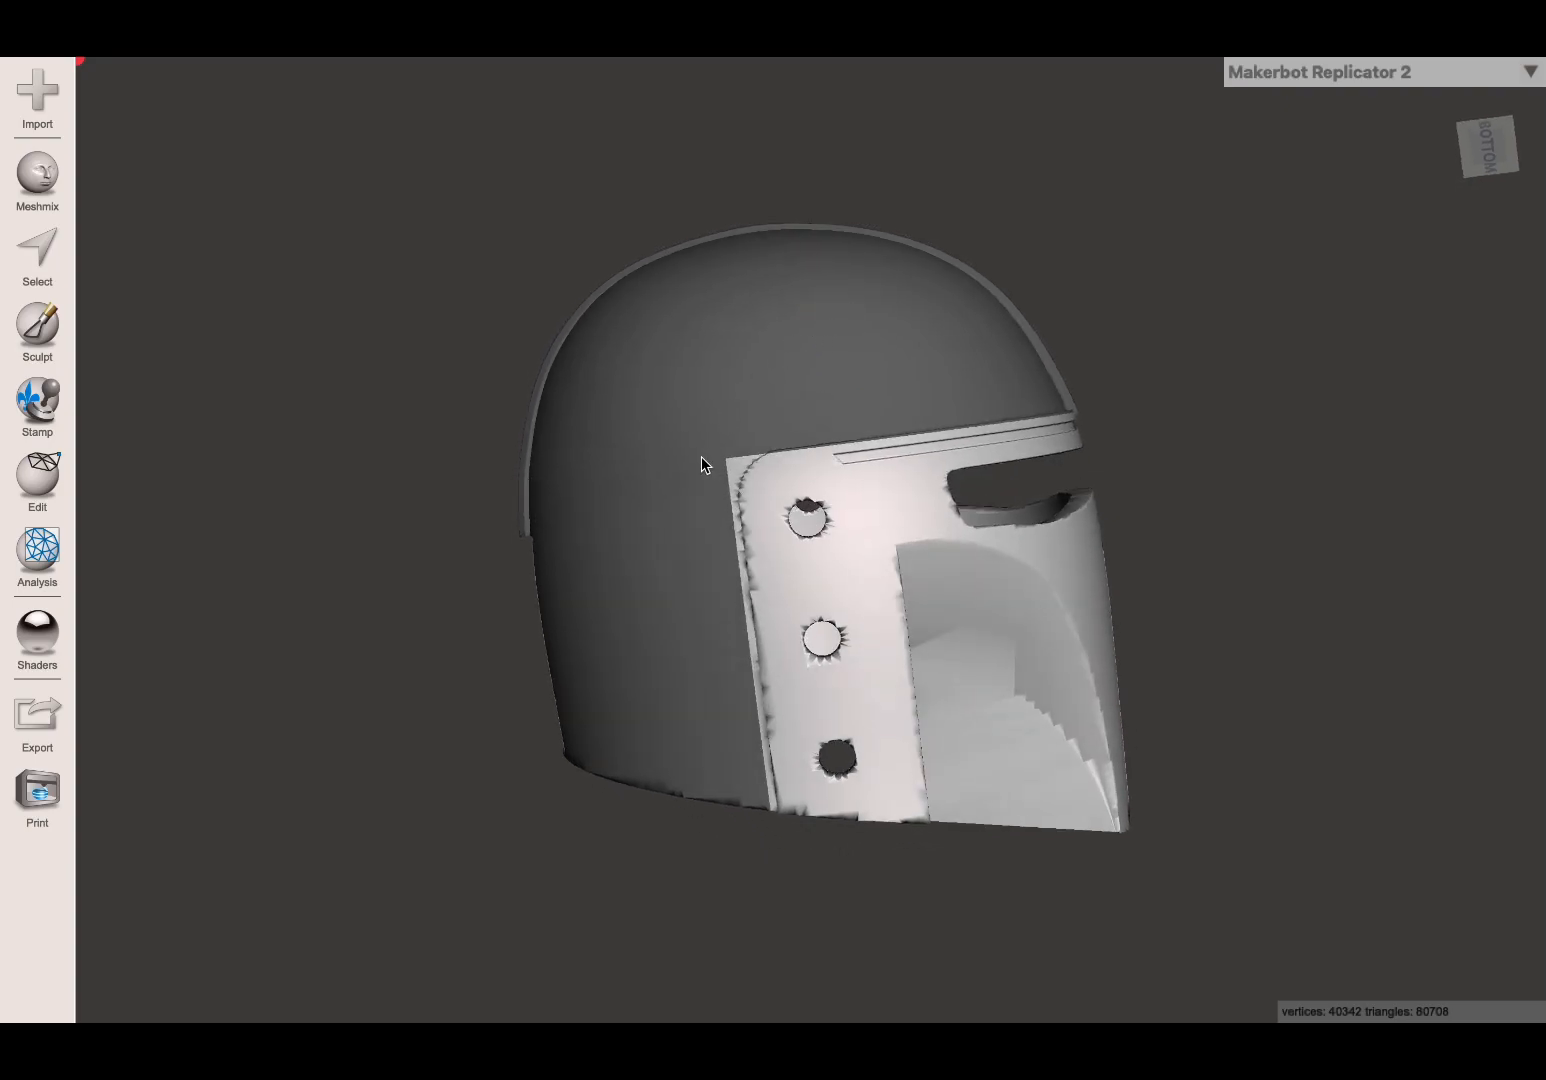
right_drag(701, 457, 731, 467)
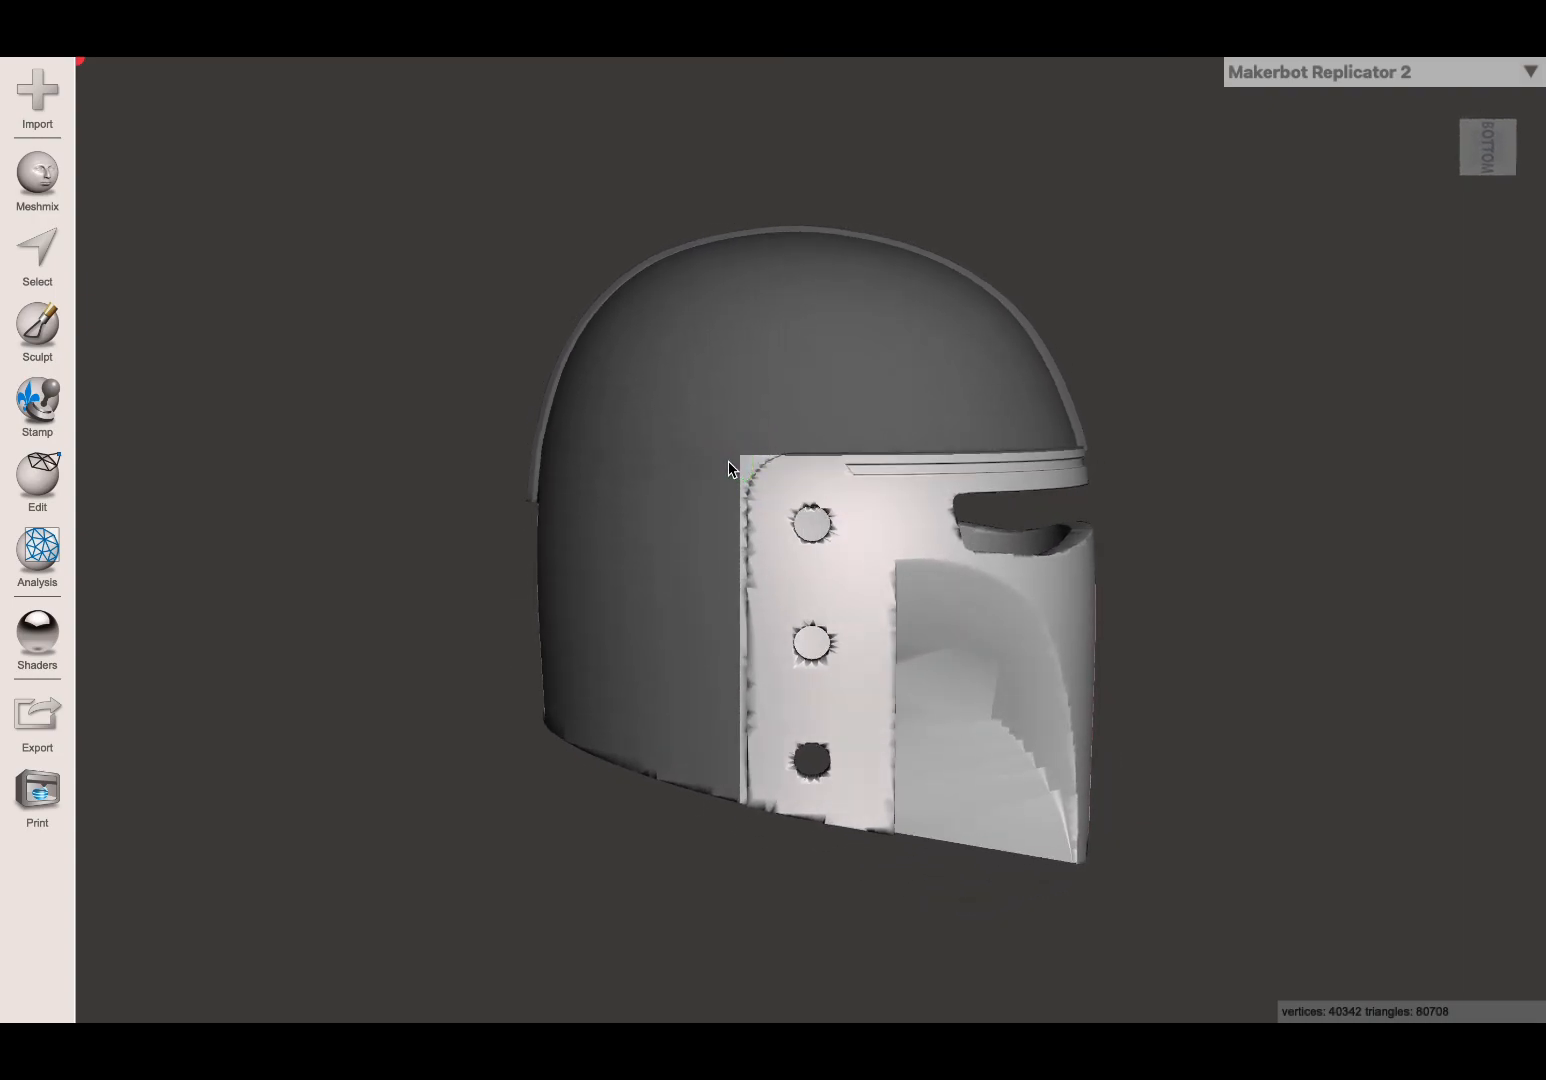
right_drag(1027, 462, 677, 781)
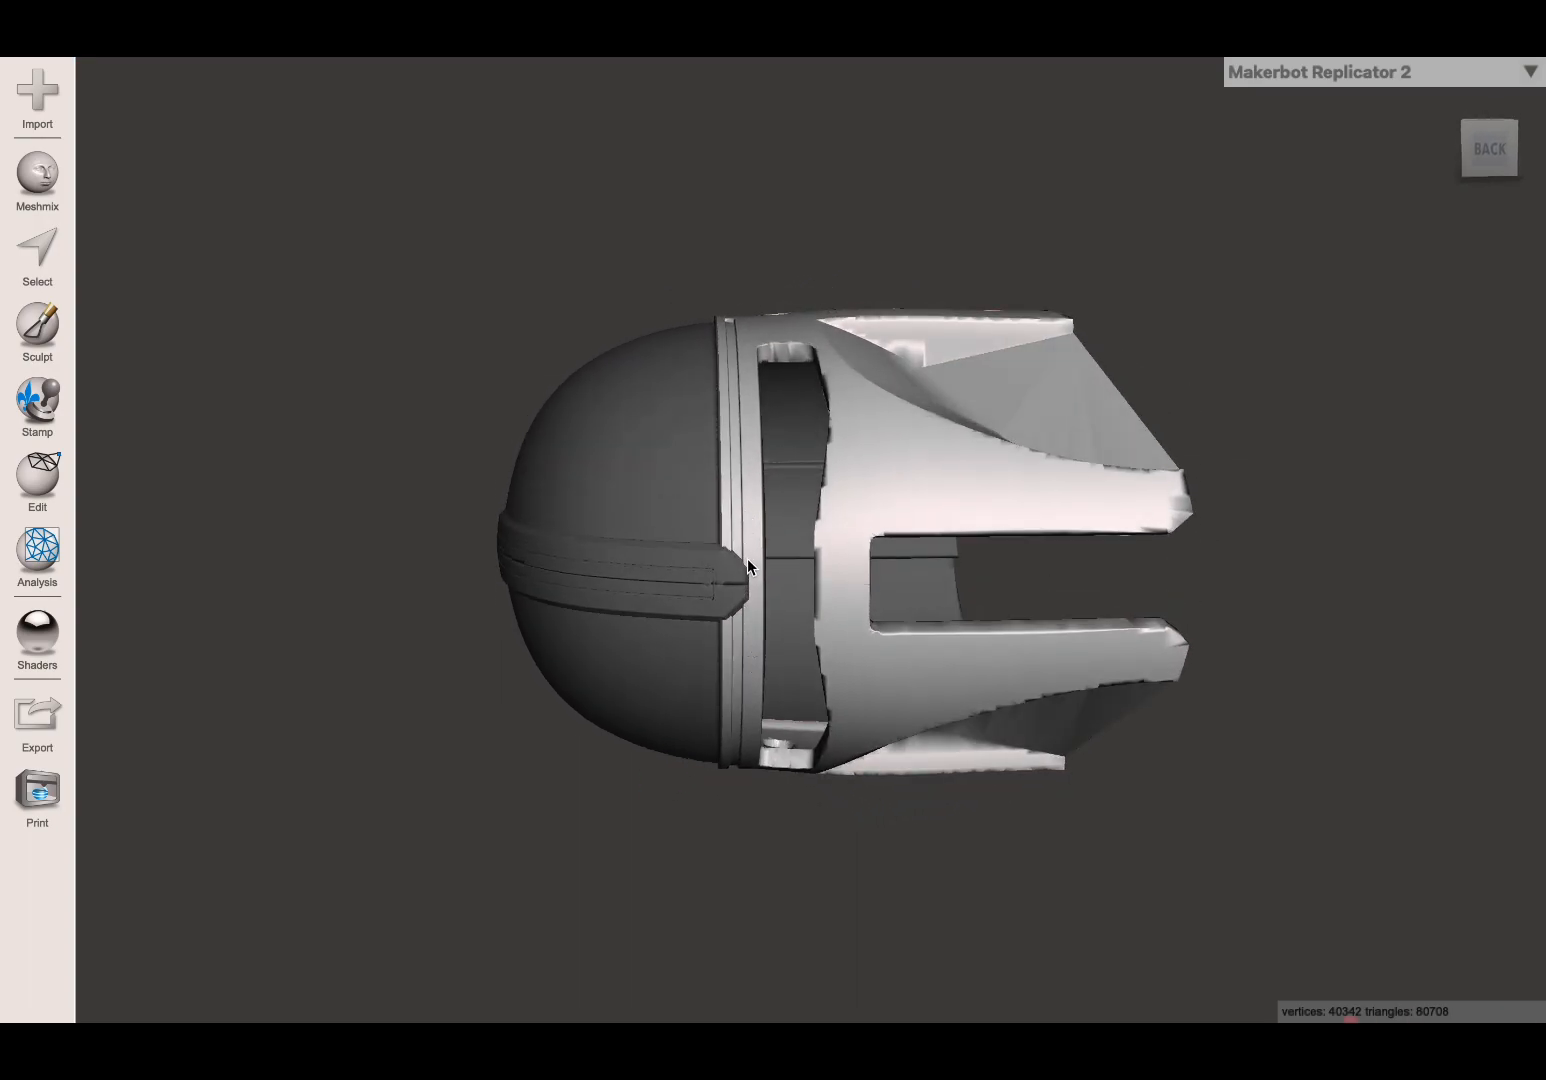
right_drag(749, 577, 749, 577)
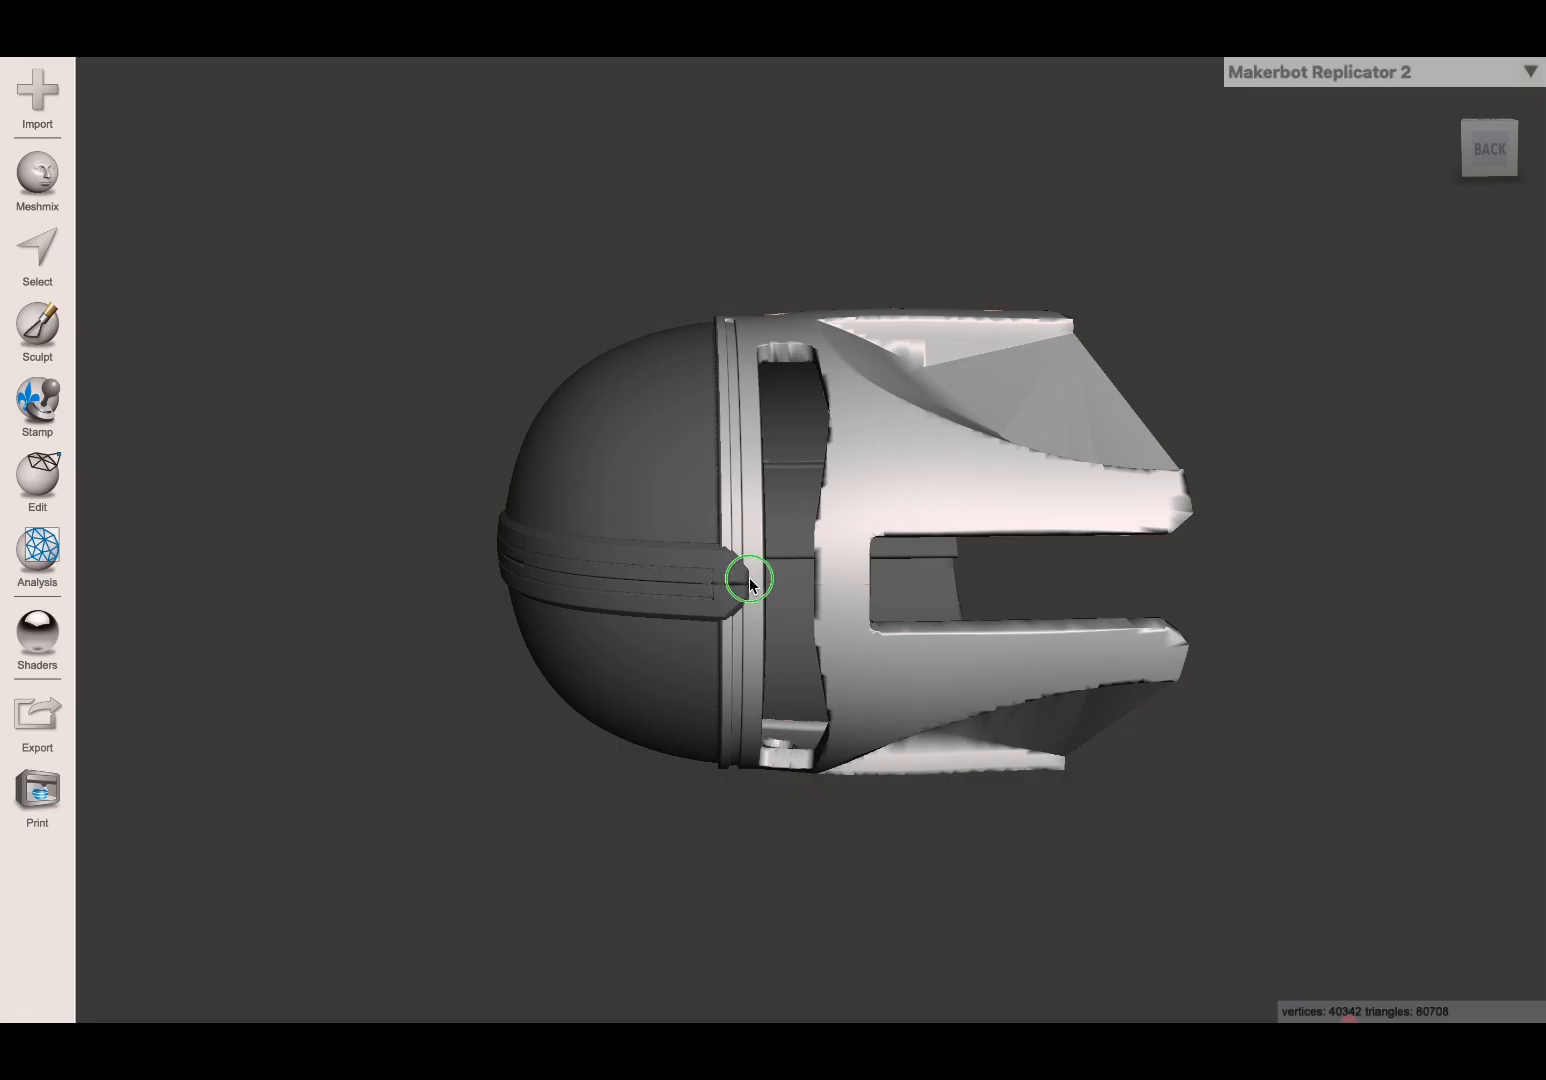